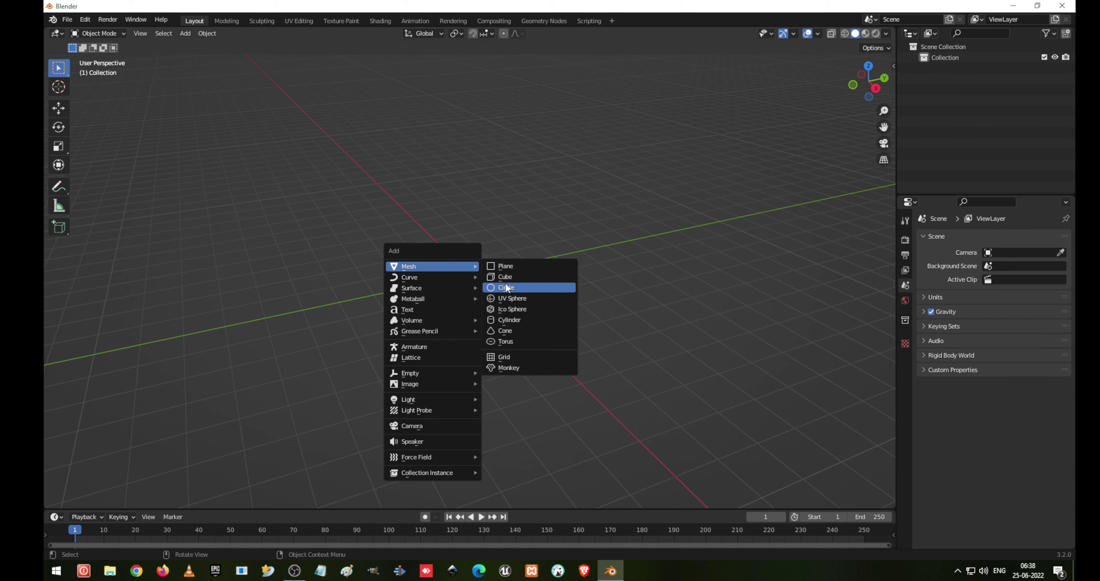
left_click(506, 287)
scroll(503, 290, "up", 5)
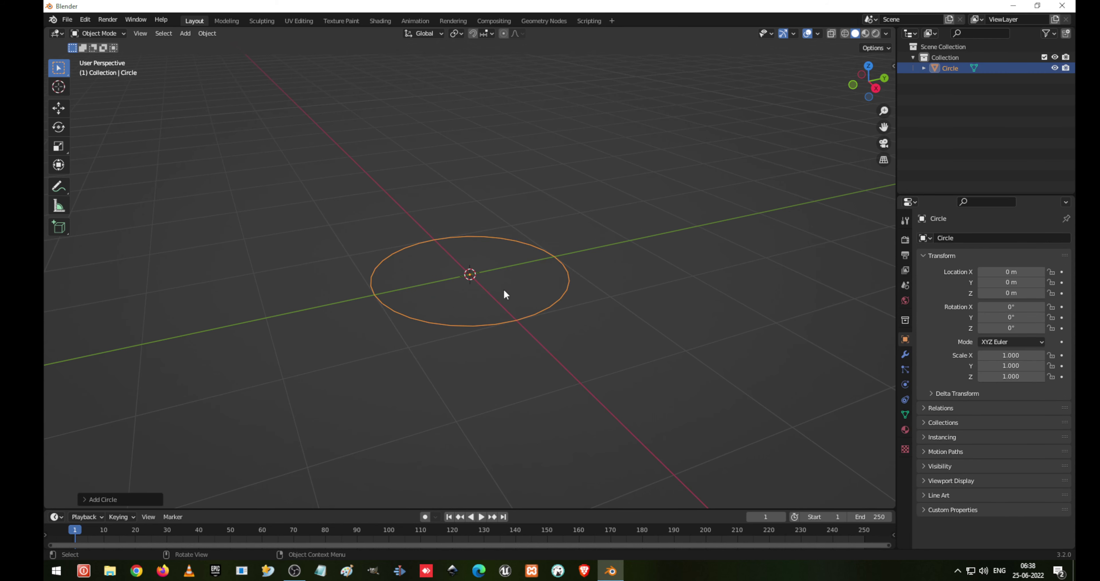
middle_click_drag(504, 288, 586, 366)
key("KP_7")
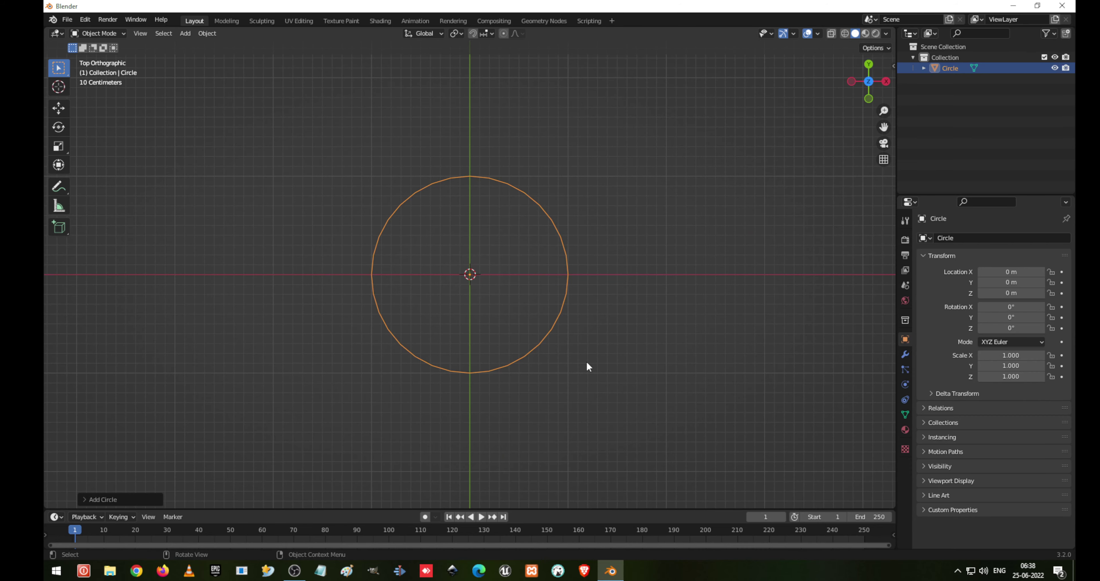
type("s2")
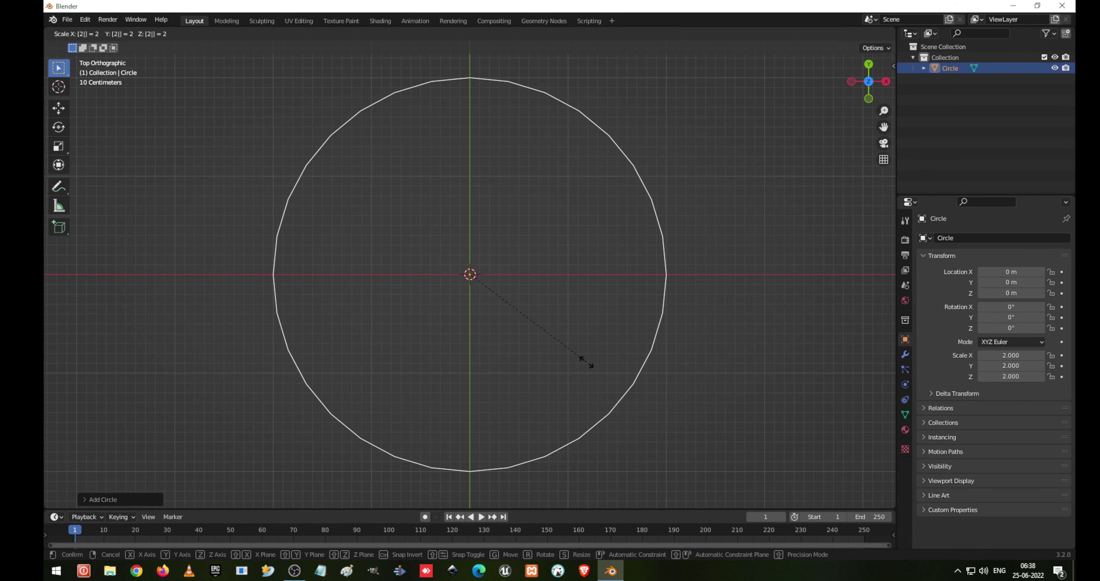
key("Escape")
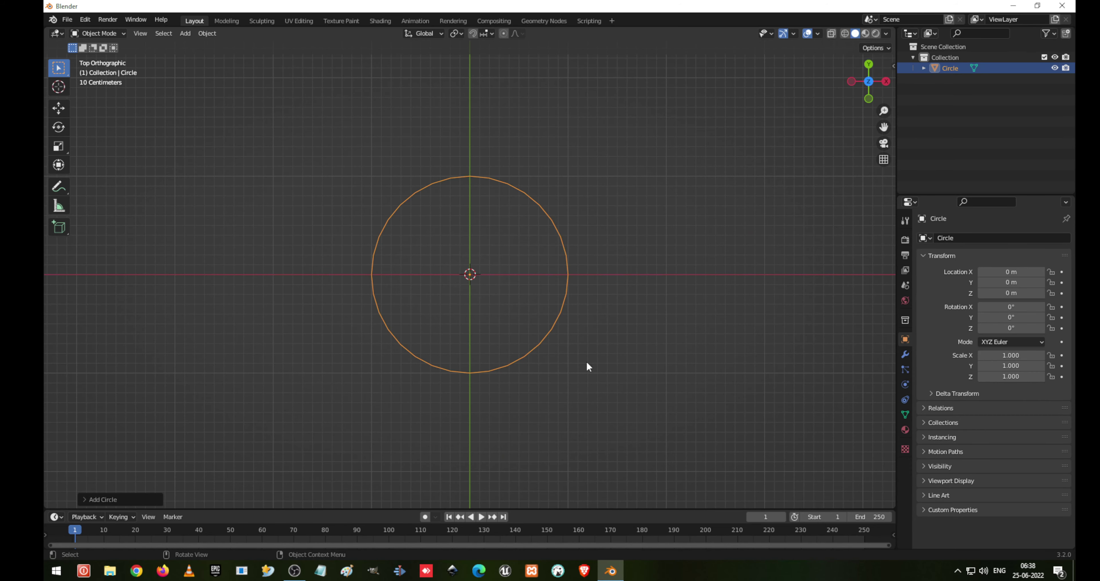
type("s0.5")
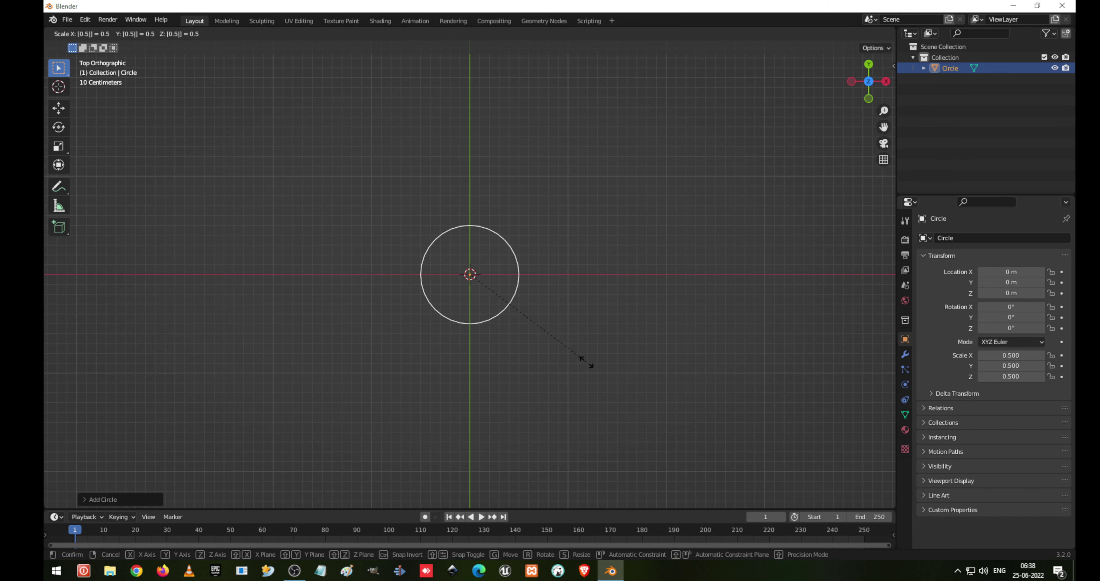
key("Return")
middle_click_drag(533, 326, 522, 200)
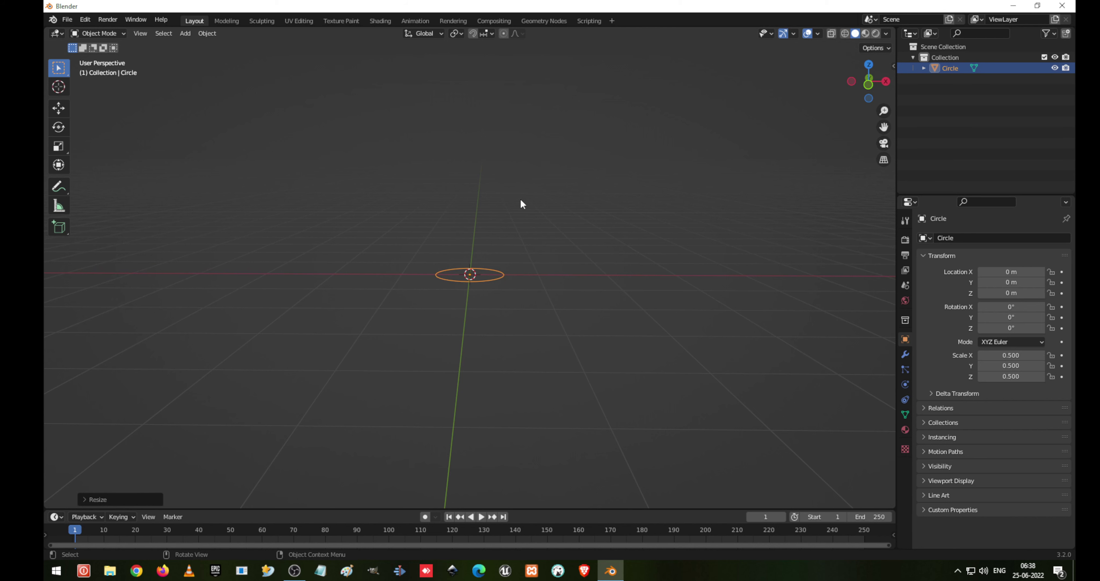
key("Delete")
Step: Add a mesh cylinder and scale it uniformly by 0.3
key("shift+a")
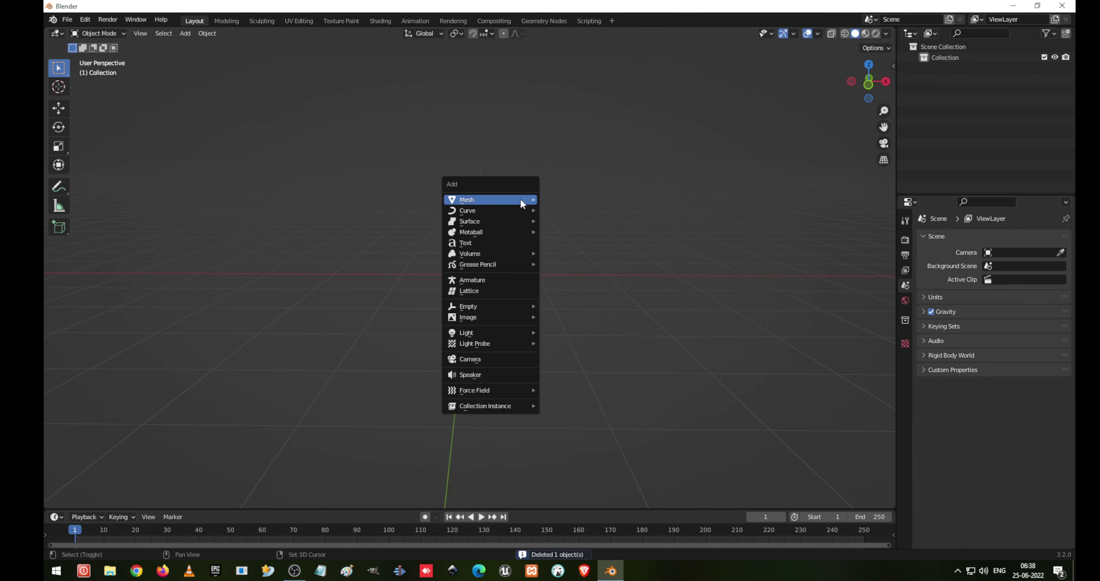
mouse_move(521, 200)
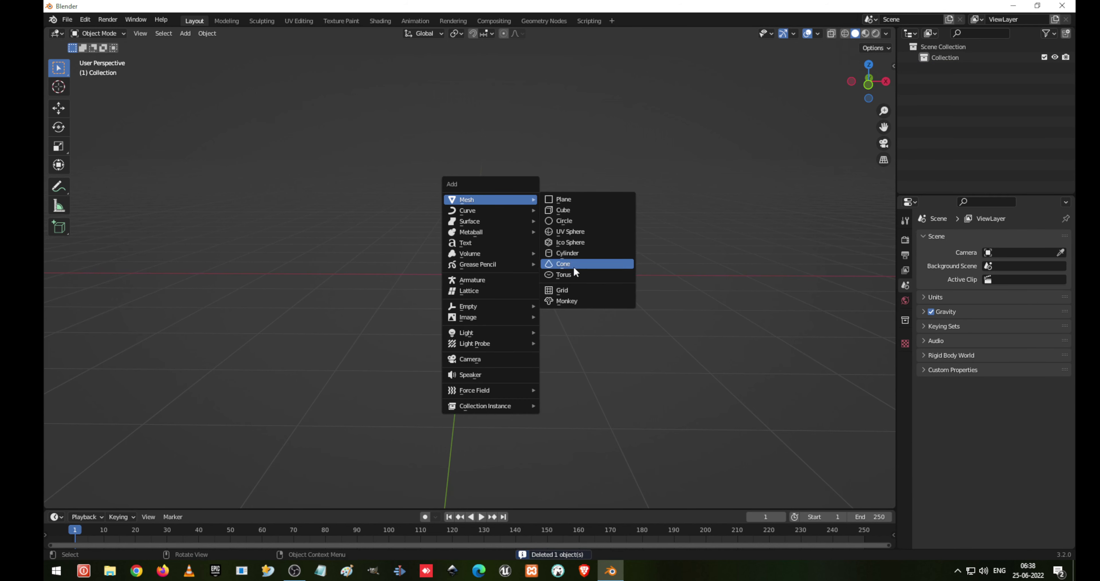
left_click(580, 261)
type("s")
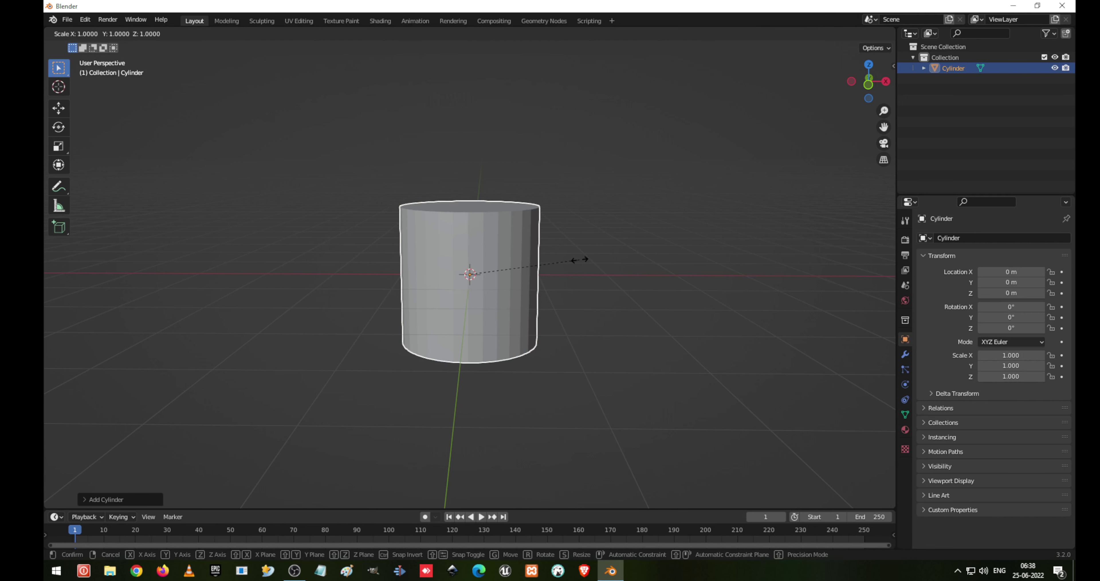
type("0.3")
key("Return")
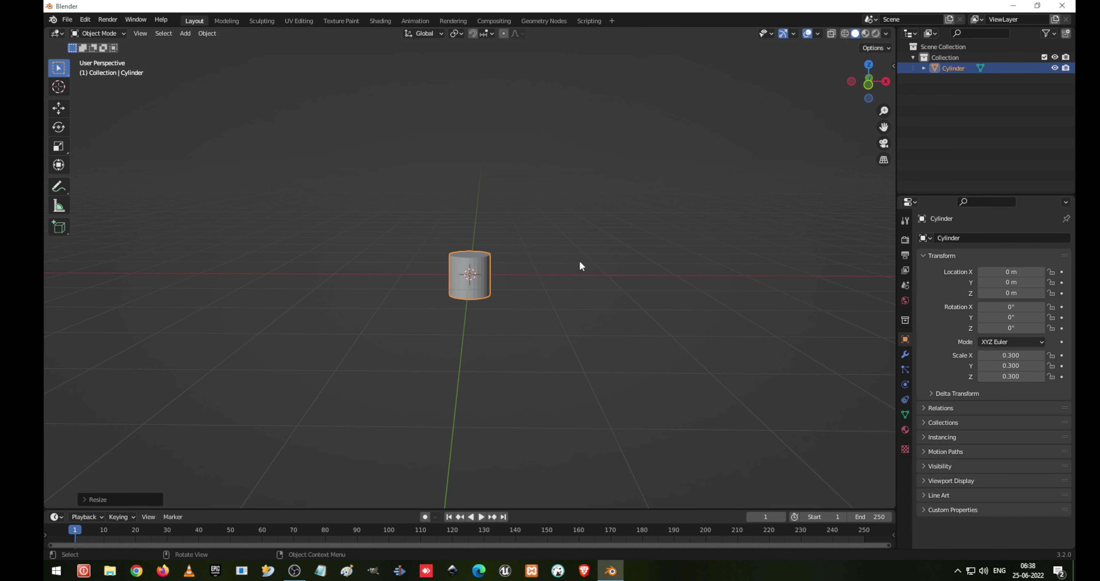
Step: Stretch the cylinder along the Z axis by a factor of 4, and again by a factor of 5
key("s")
key("z")
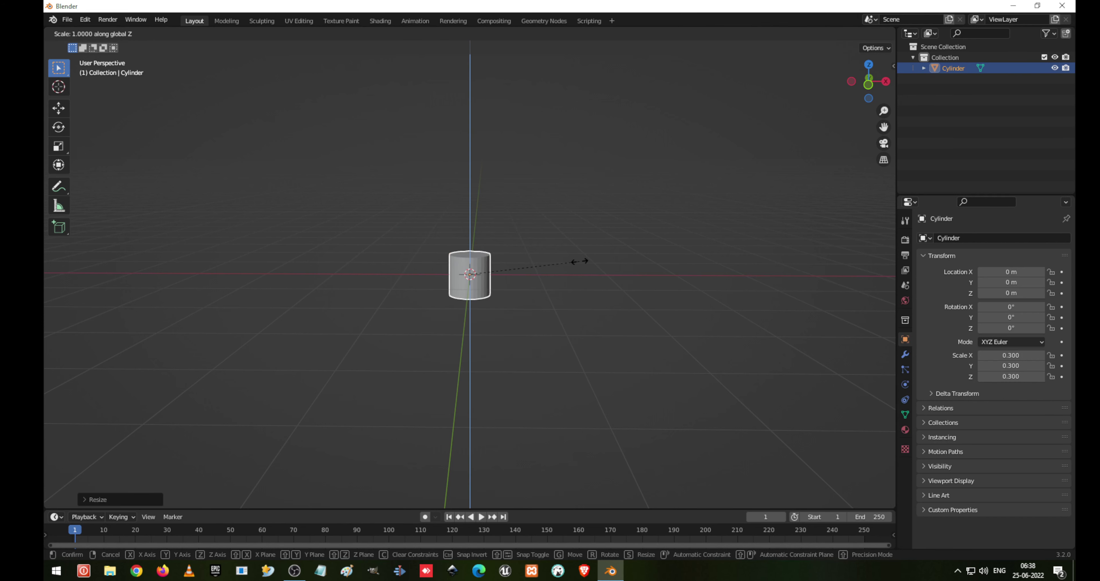
type("4")
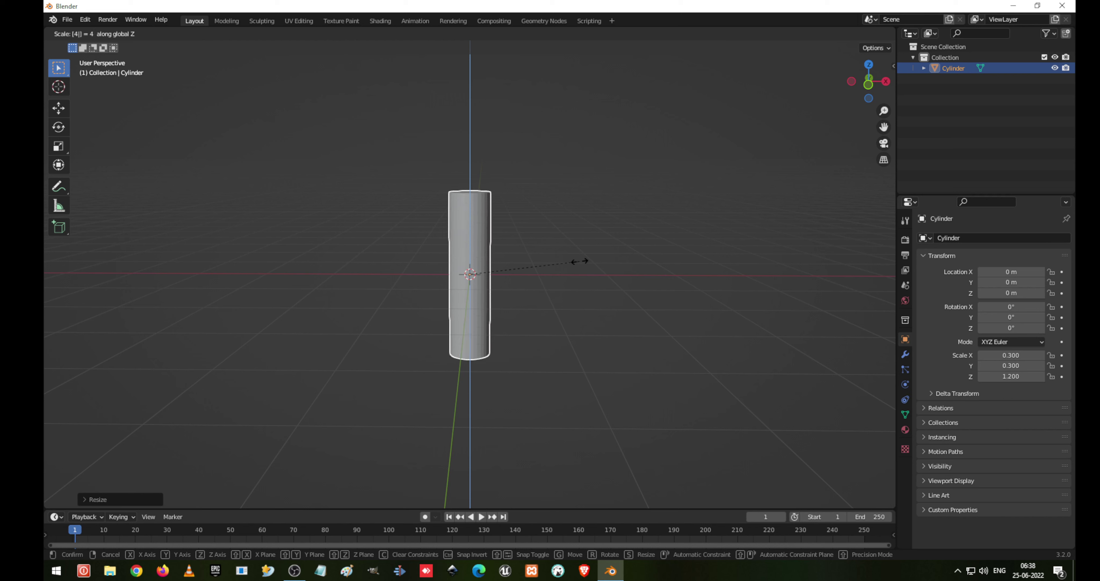
key("Return")
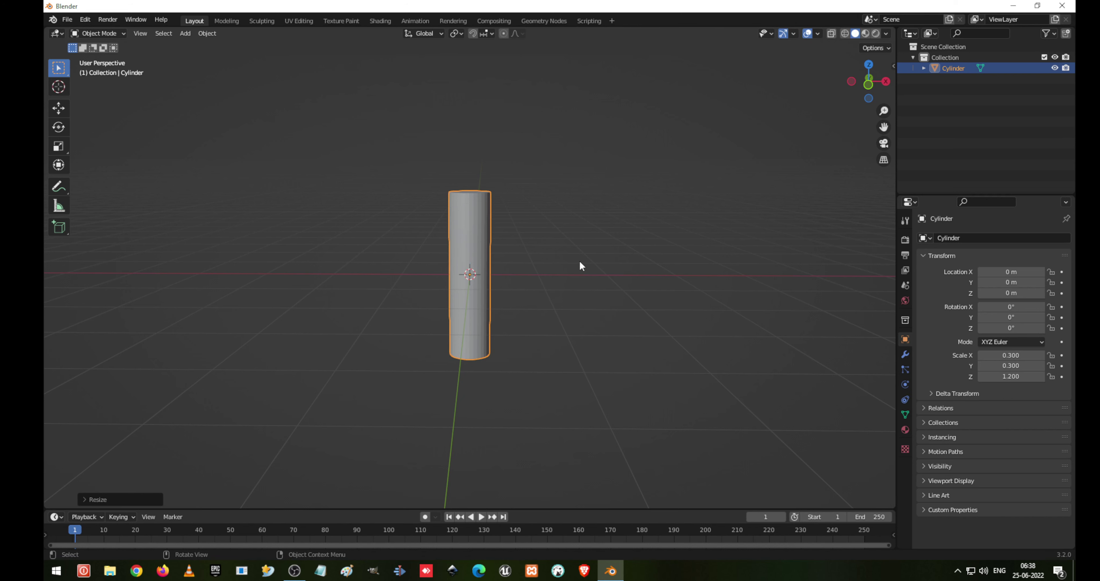
key("s")
type("z")
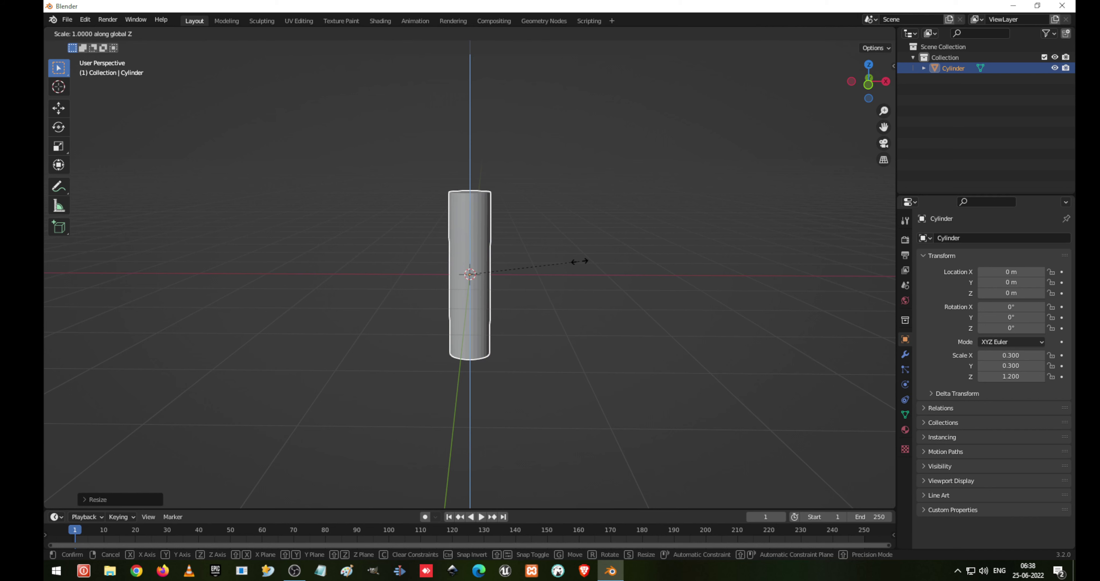
type("5")
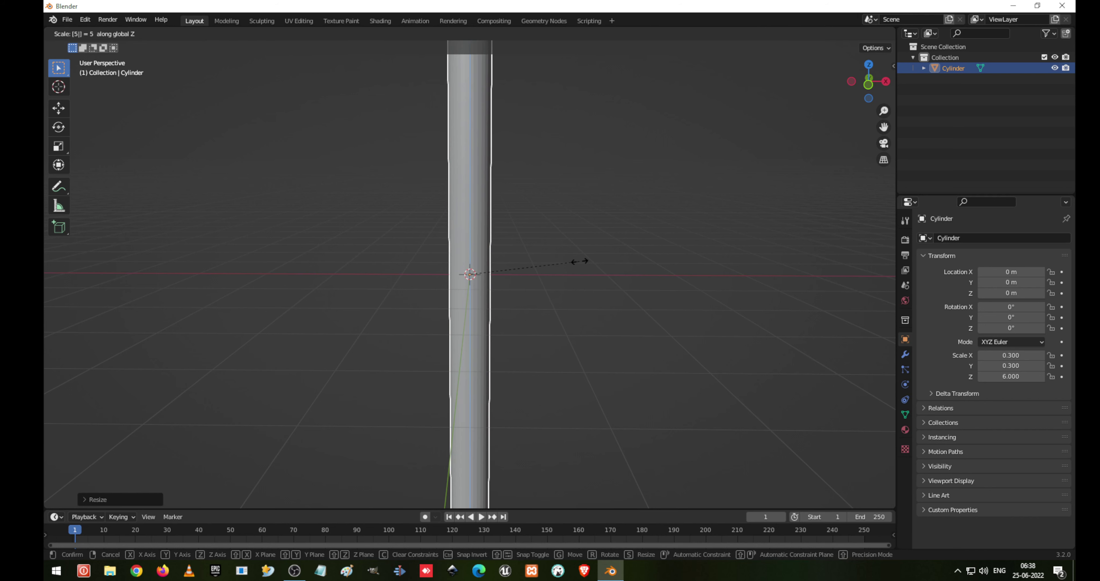
key("Return")
scroll(491, 270, "down", 6)
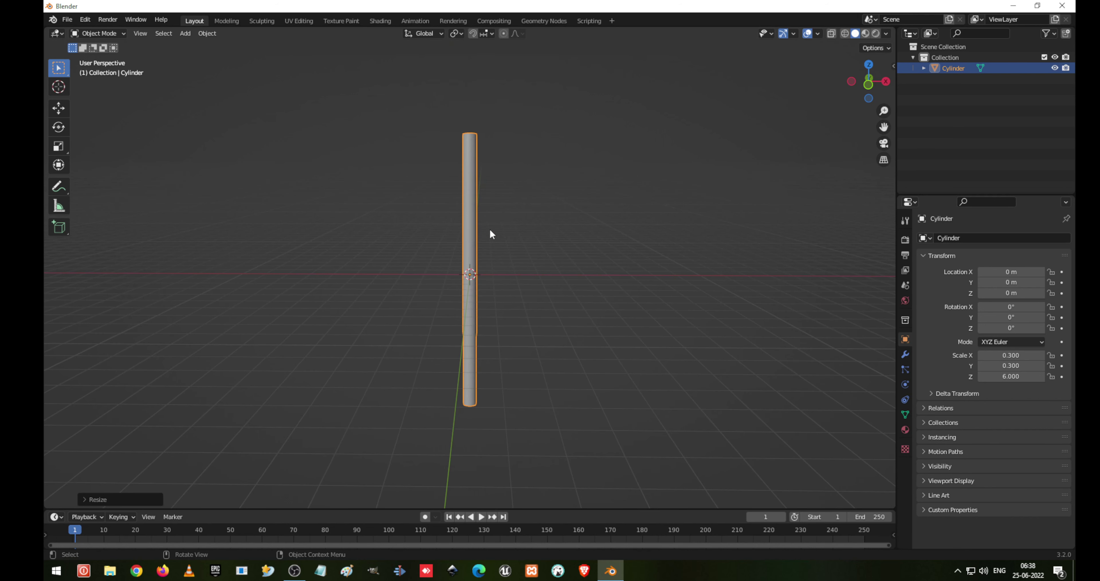
Step: Shorten the cylinder along the Z axis to a Z scale of about 3.16
scroll(490, 229, "up", 1)
key("s")
key("z")
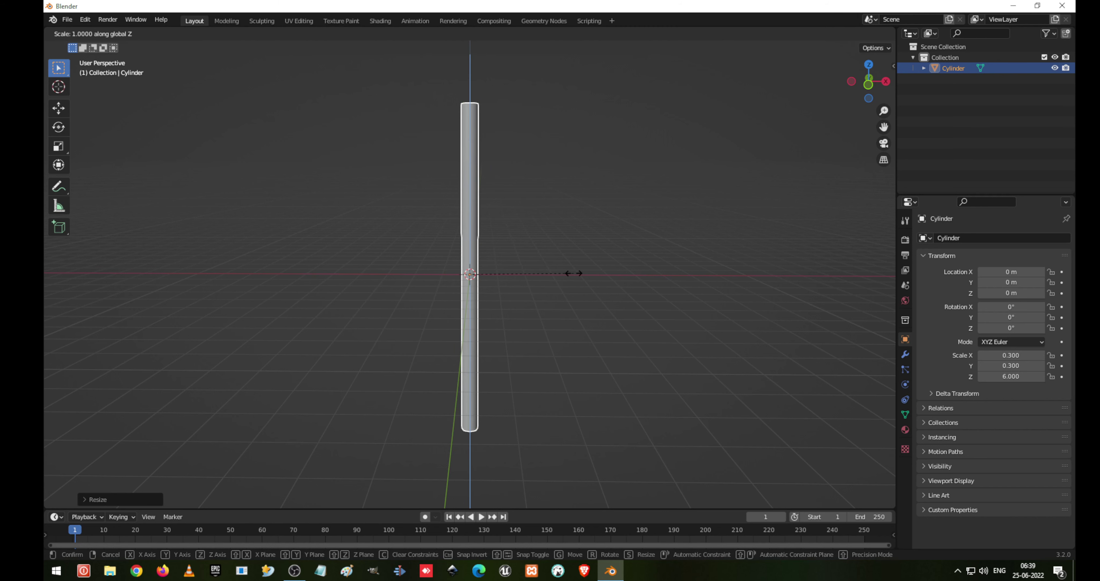
left_click(523, 259)
Step: In front view, move the cylinder up along Z by about 3.155 m so its base sits at the world origin
key("KP_1")
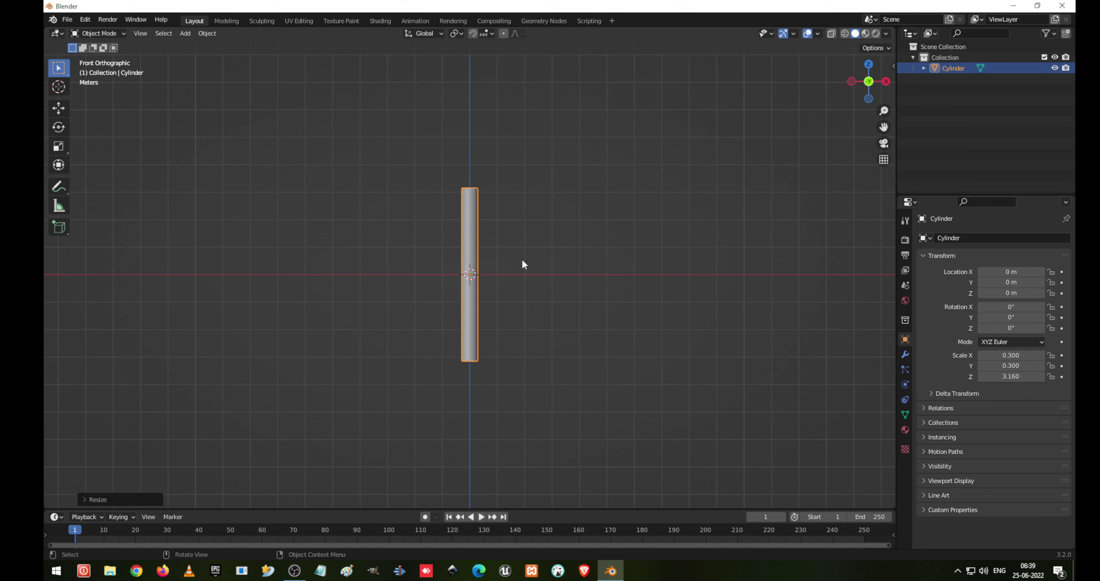
key("g")
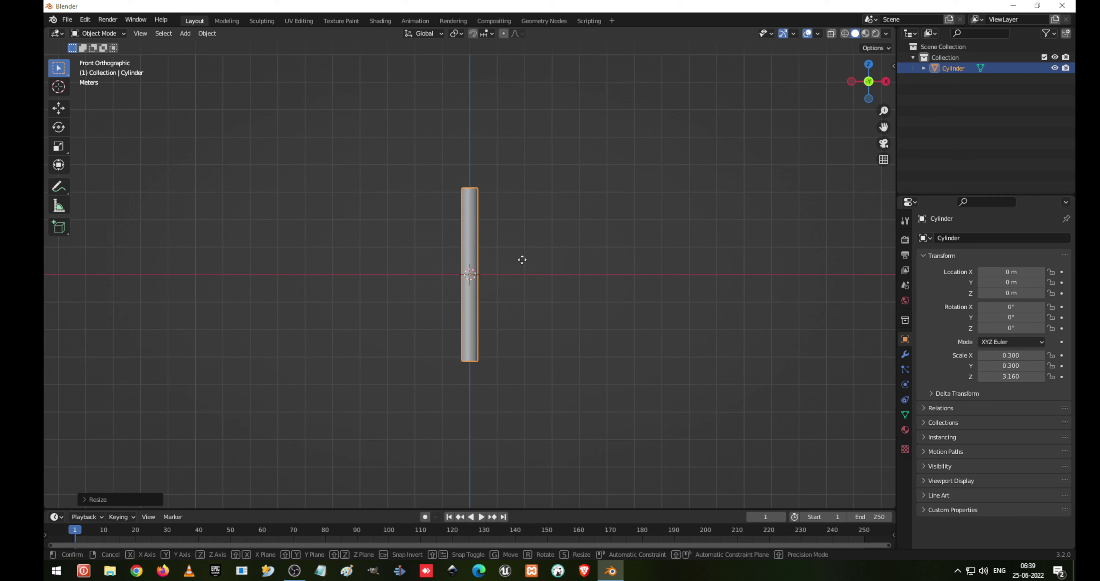
key("z")
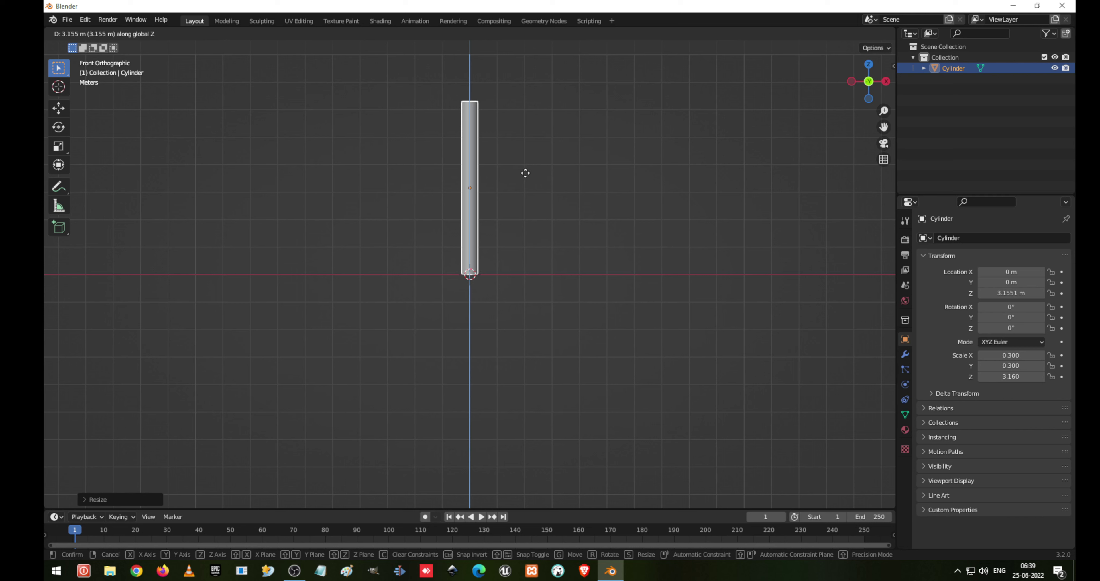
left_click(527, 175)
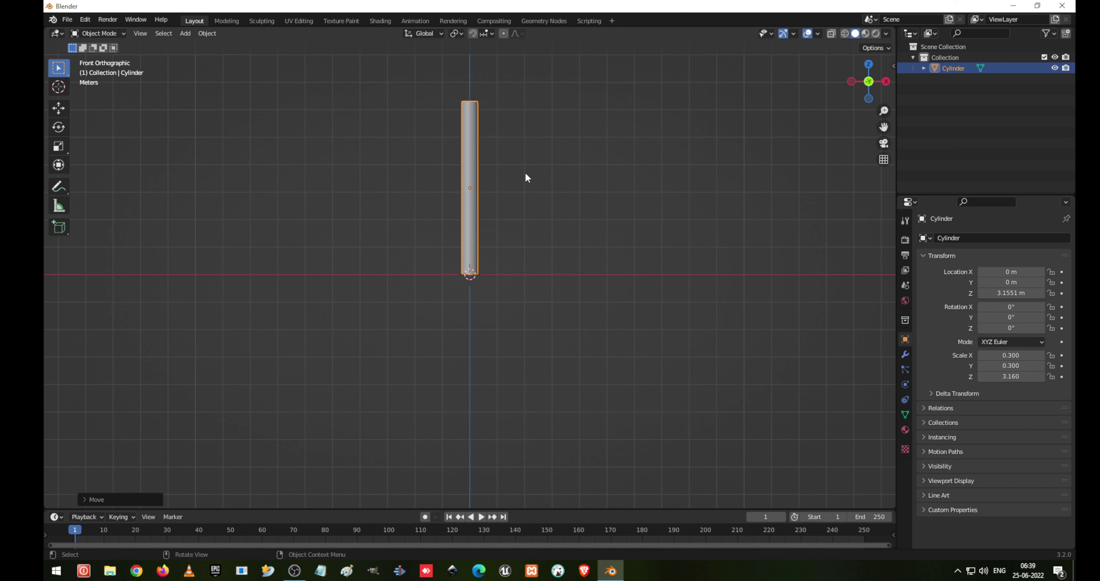
left_click(885, 33)
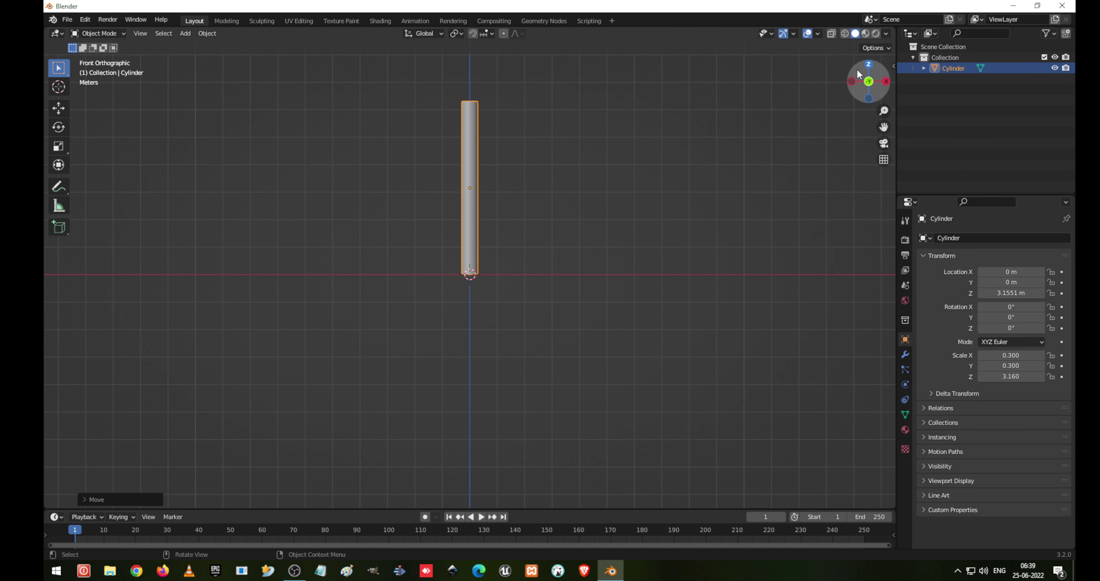
key("n")
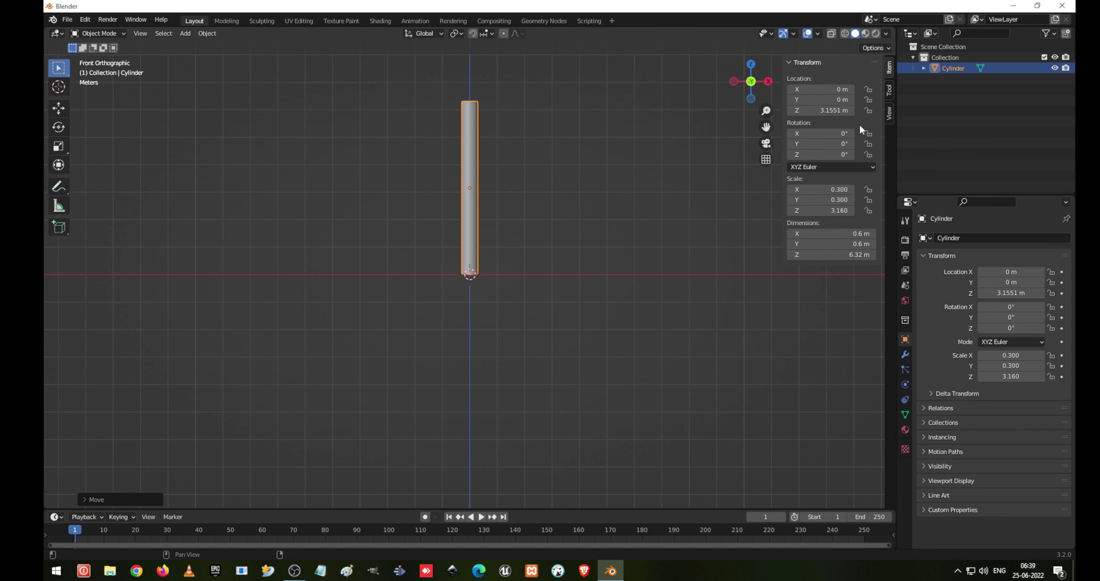
left_click(890, 91)
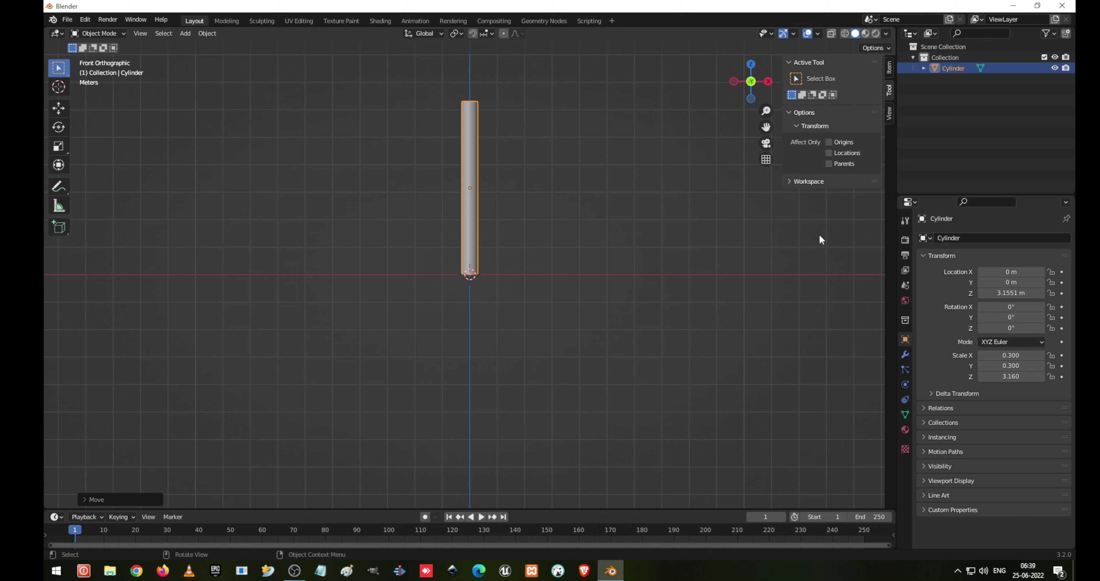
key("n")
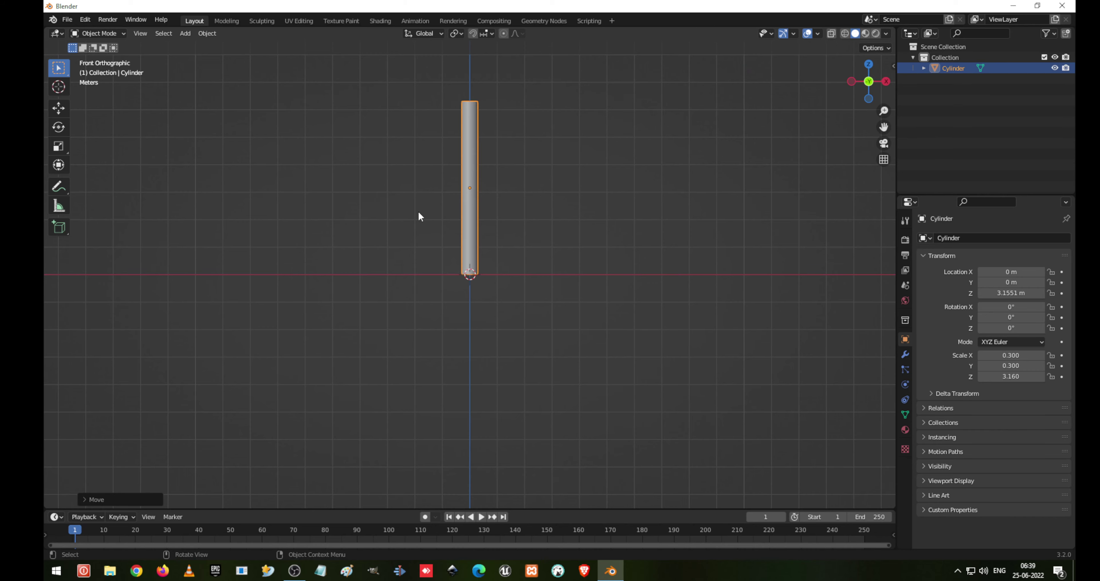
Step: Apply the scale transform to the cylinder
scroll(508, 261, "up", 10)
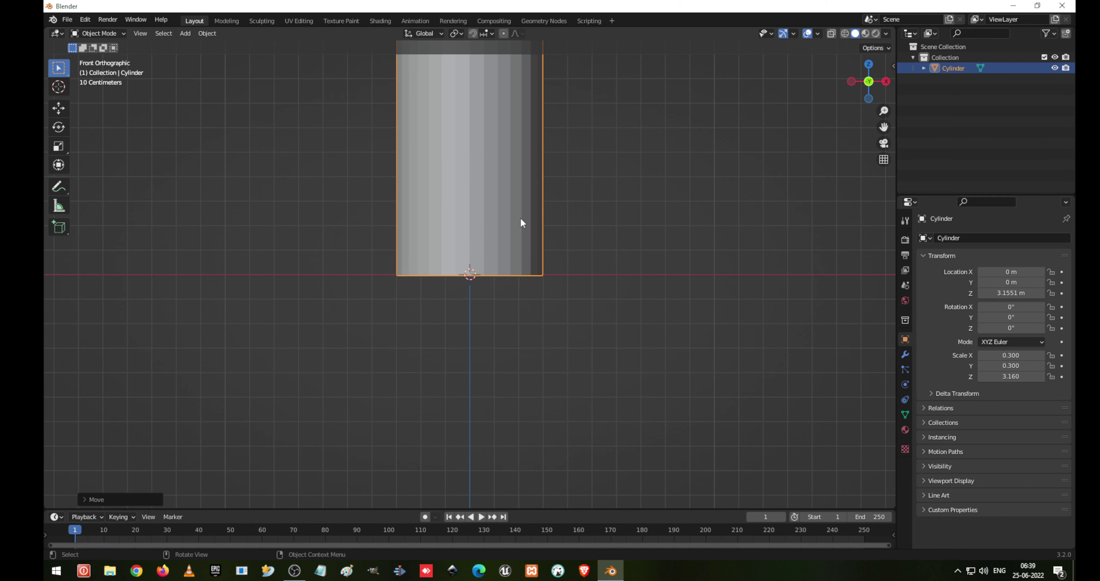
scroll(521, 217, "down", 8)
middle_click_drag(520, 110, 535, 277, "shift")
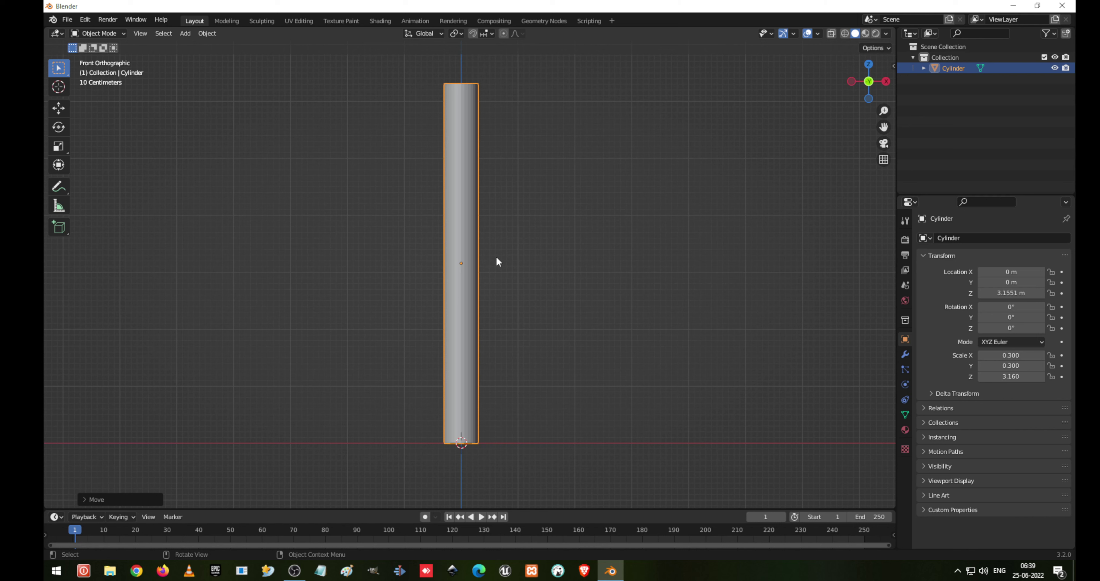
key("ctrl+a")
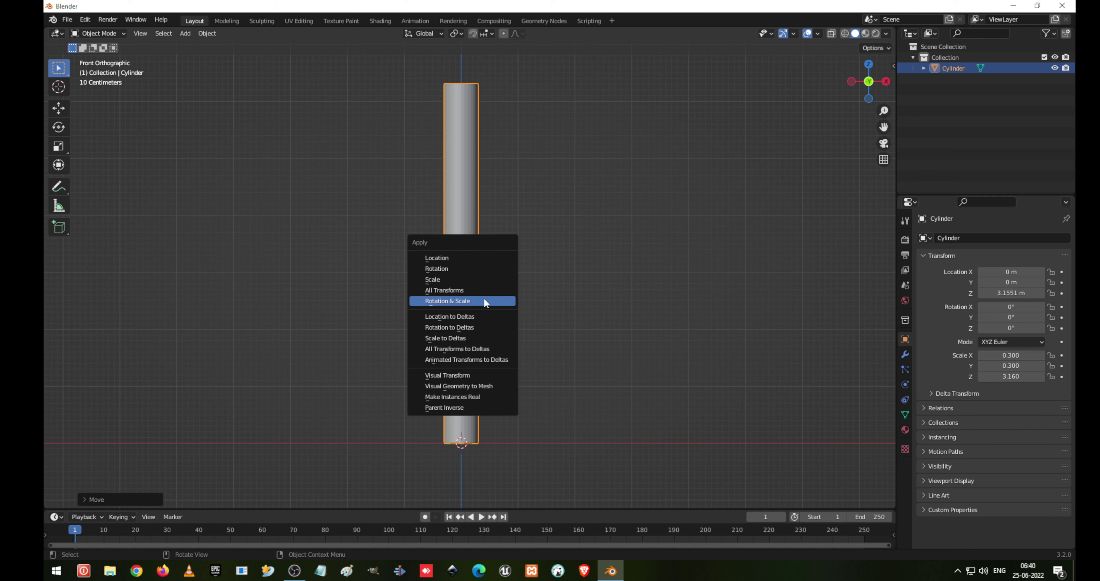
left_click(477, 280)
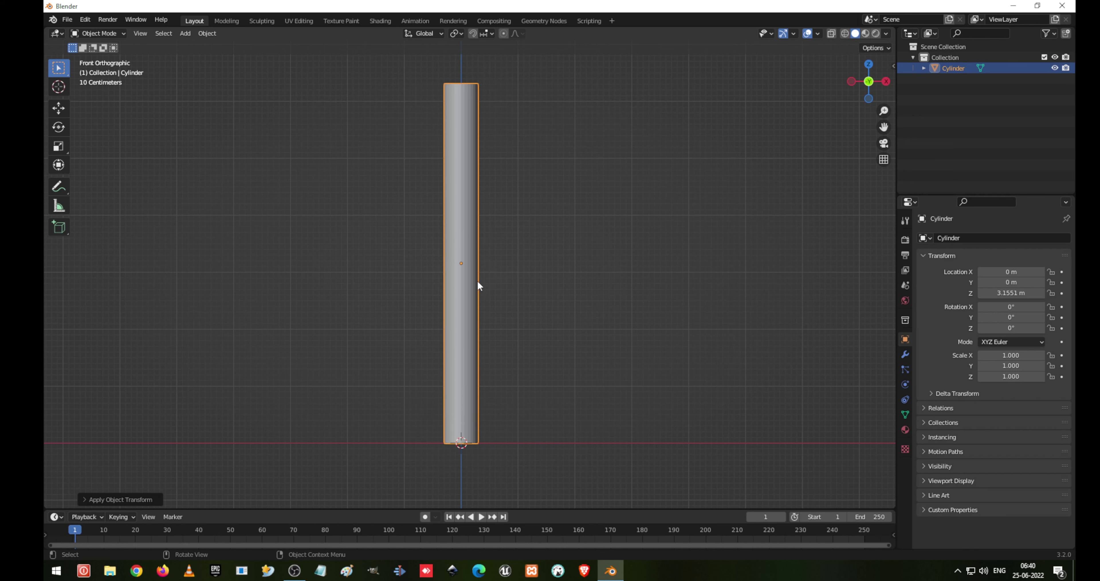
Step: Enter Edit Mode and select all the vertices around the cylinder's base using a see-through wireframe display
key("Tab")
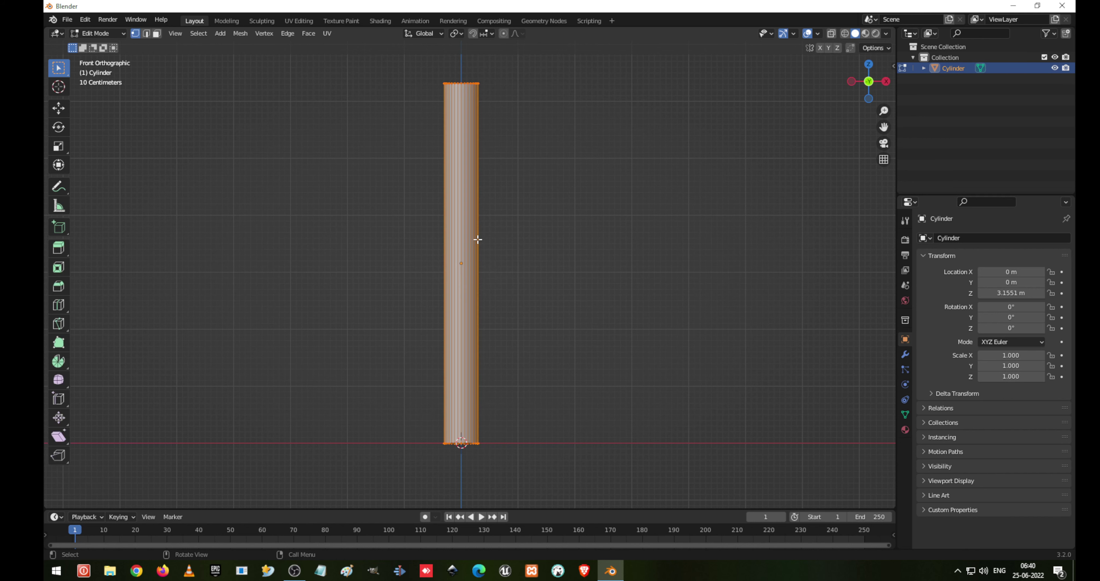
left_click(483, 227)
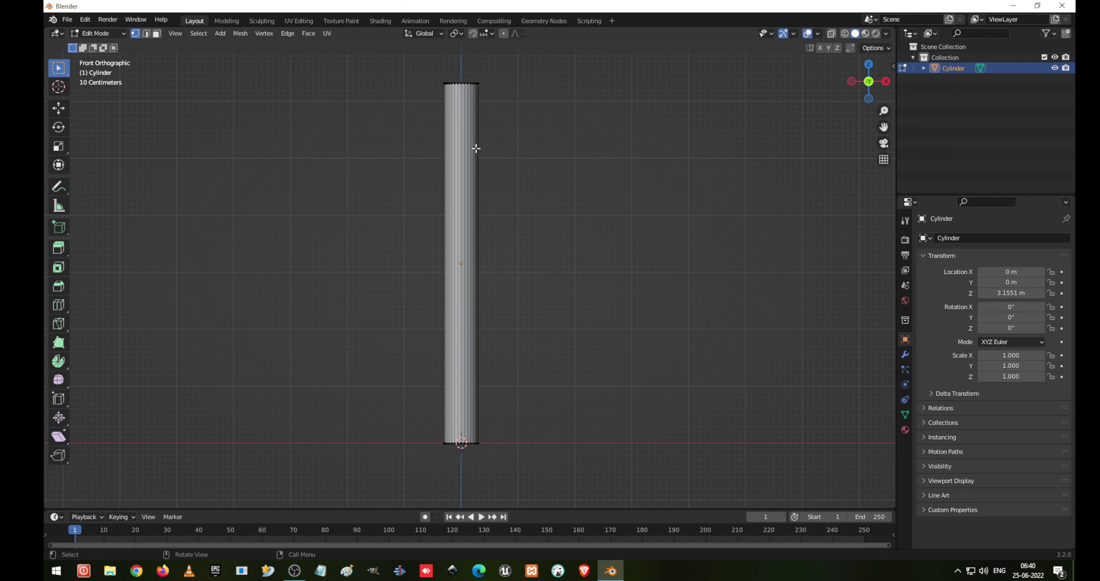
scroll(475, 150, "up", 1)
middle_click_drag(481, 126, 484, 184, "shift")
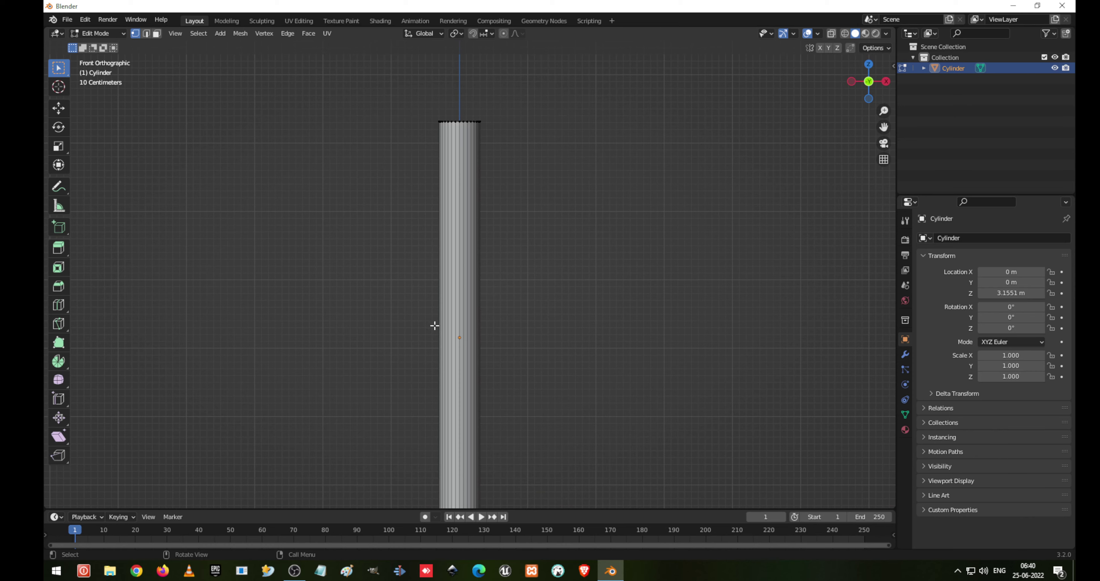
middle_click_drag(496, 398, 509, 211, "shift")
scroll(484, 324, "up", 1)
scroll(484, 325, "up", 4)
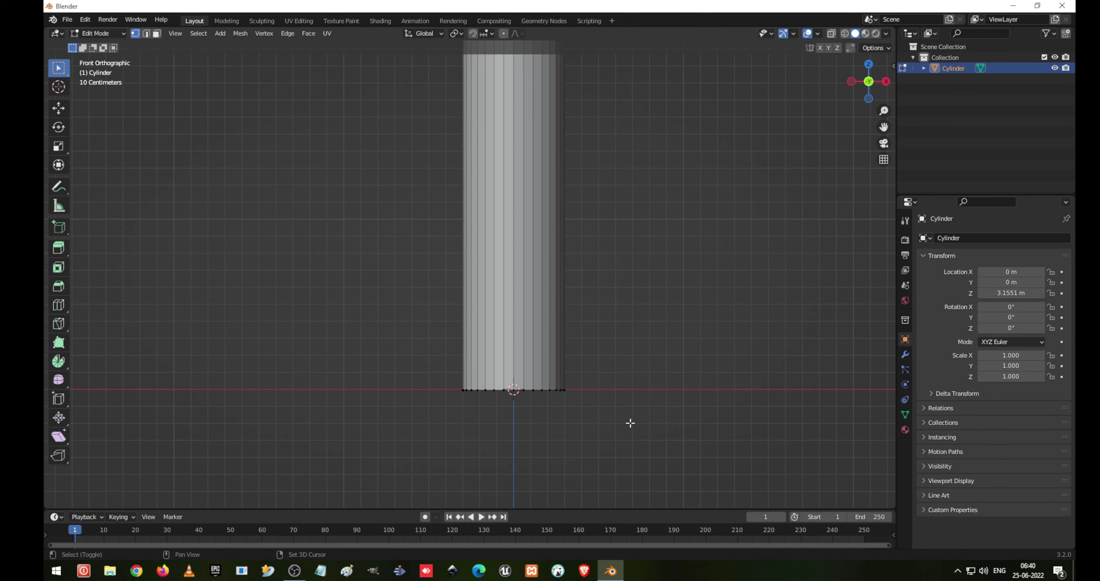
middle_click_drag(629, 422, 449, 318, "shift")
scroll(407, 321, "up", 2)
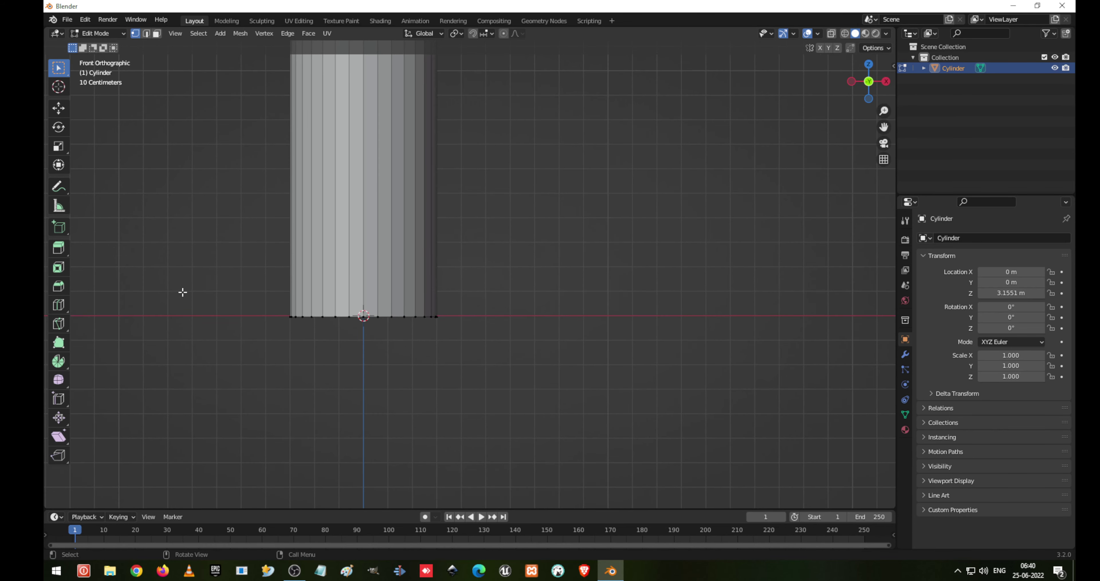
left_click_drag(182, 295, 524, 378)
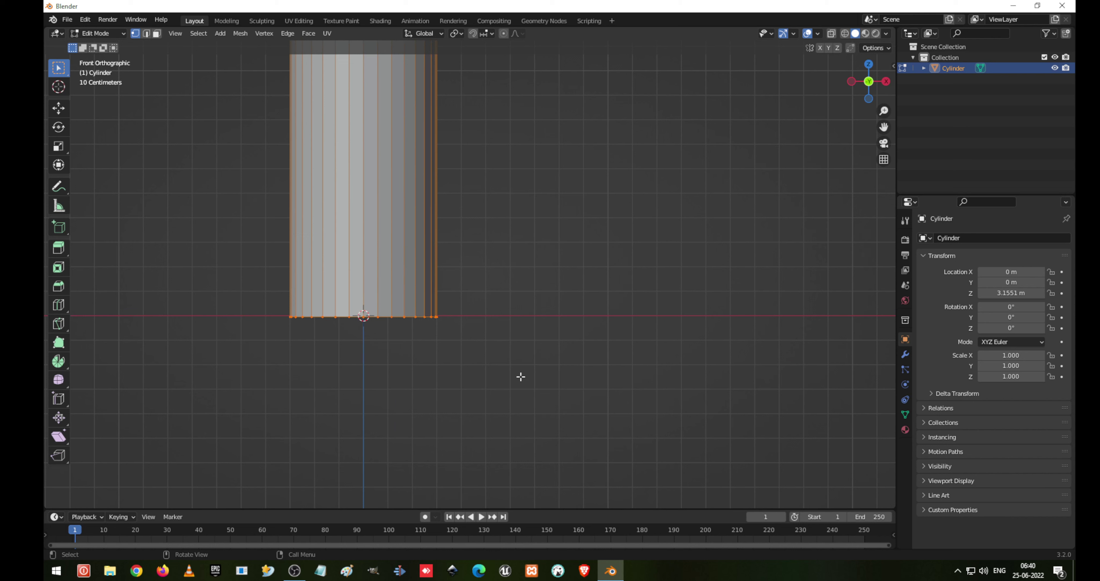
key("alt+a")
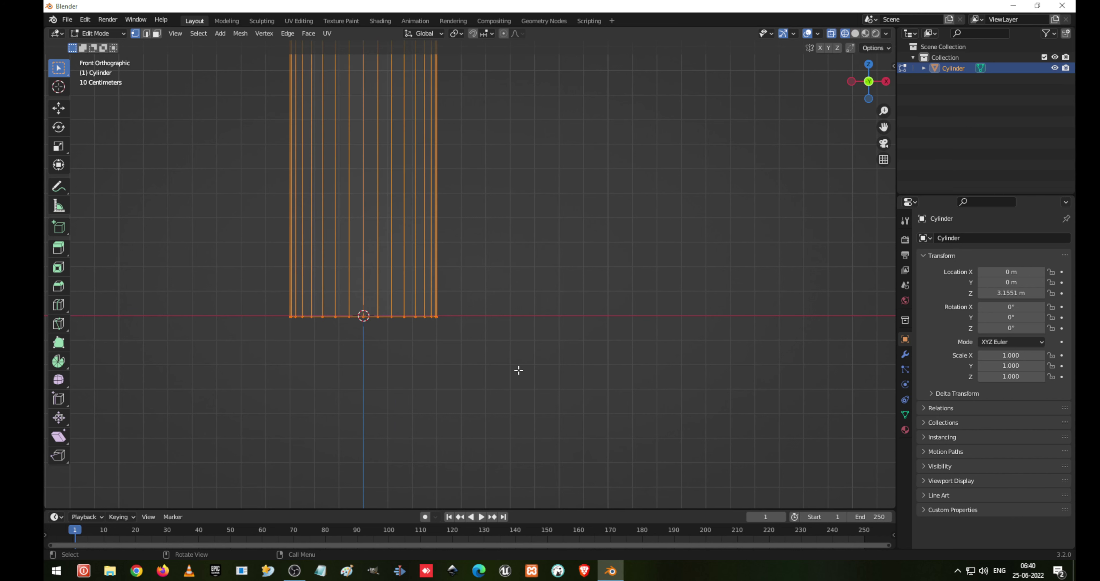
left_click_drag(248, 277, 489, 367)
middle_click_drag(484, 368, 492, 286)
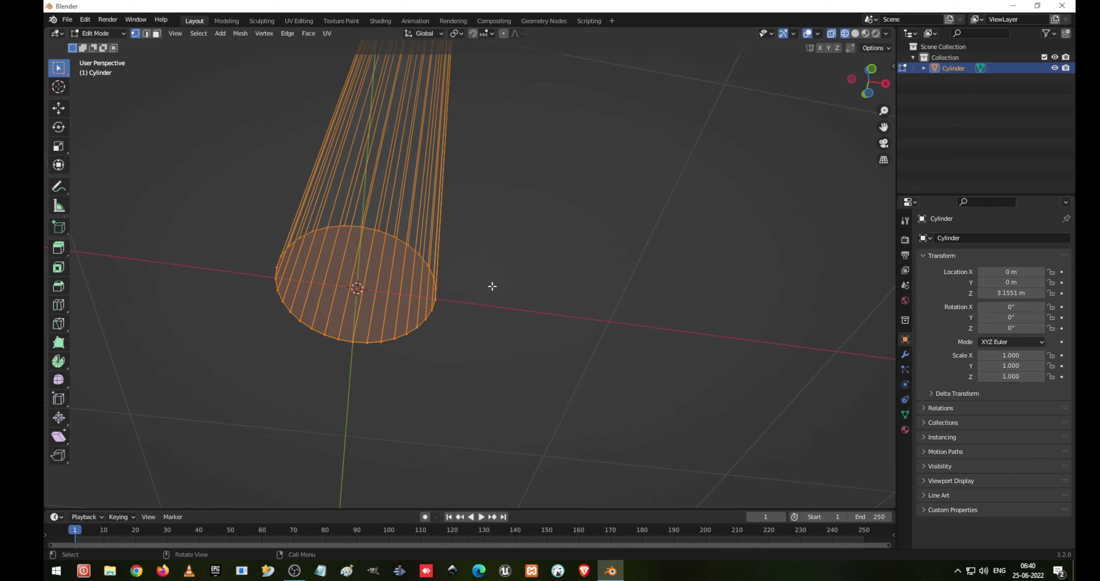
Step: In face selection mode with solid shading, delete the cylinder's bottom cap using the Faces option
key("3")
left_click(383, 286)
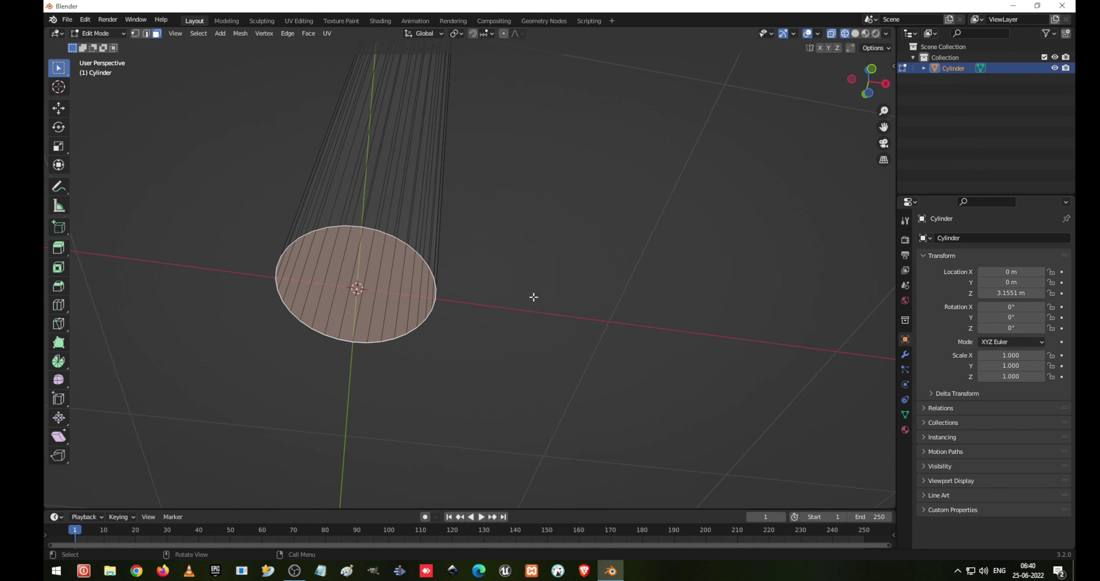
key("alt+z")
mouse_move(539, 257)
middle_mouse_down()
mouse_move(472, 258)
mouse_move(421, 241)
middle_mouse_up()
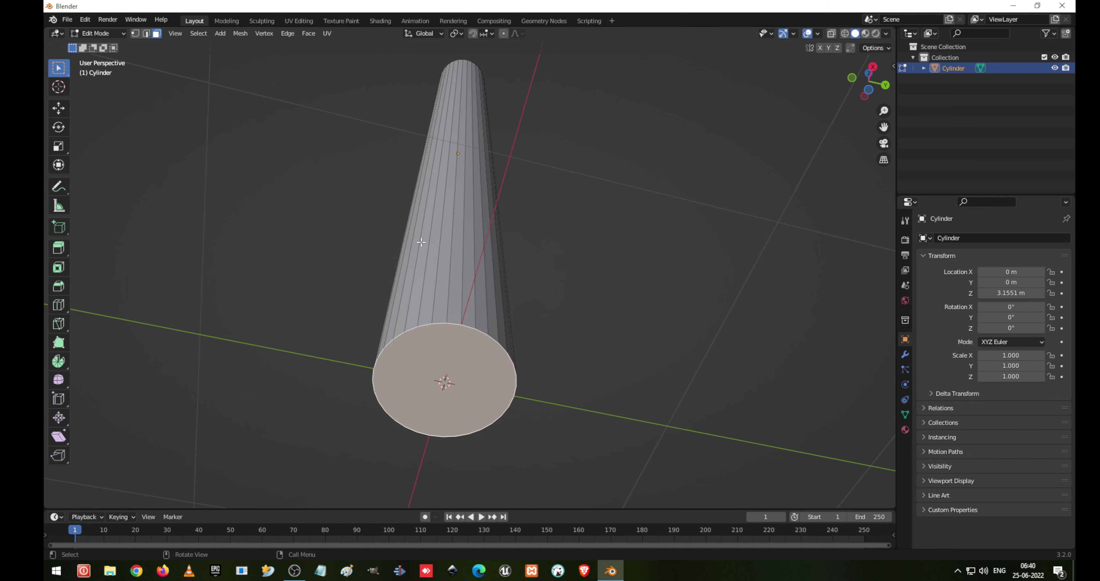
key("x")
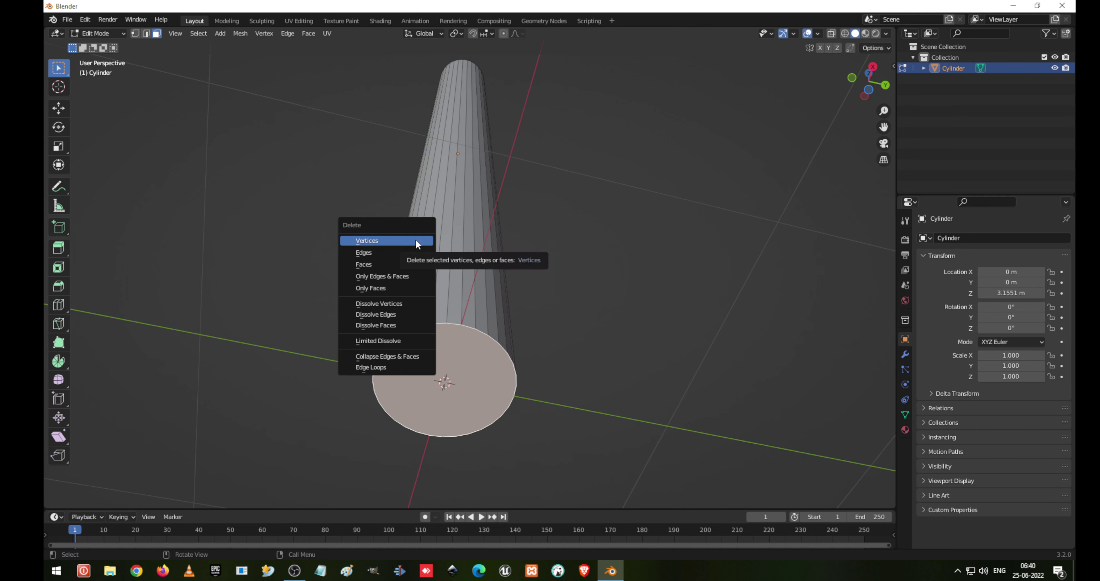
left_click(392, 263)
Step: Delete the cap face at the top end of the cylinder
middle_click_drag(393, 263, 388, 10)
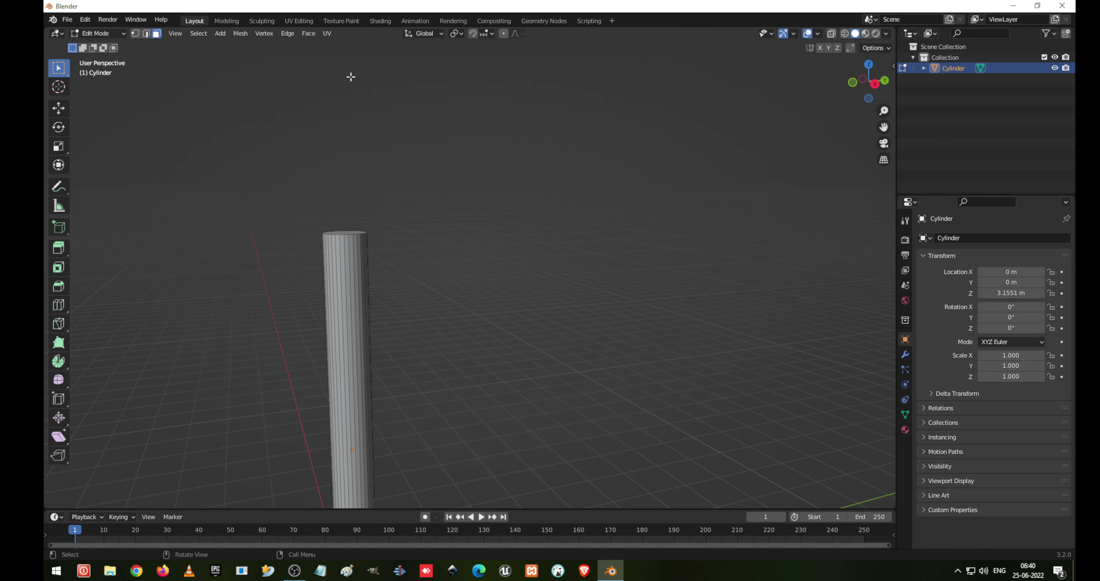
middle_click_drag(351, 73, 386, 302)
left_click(345, 270)
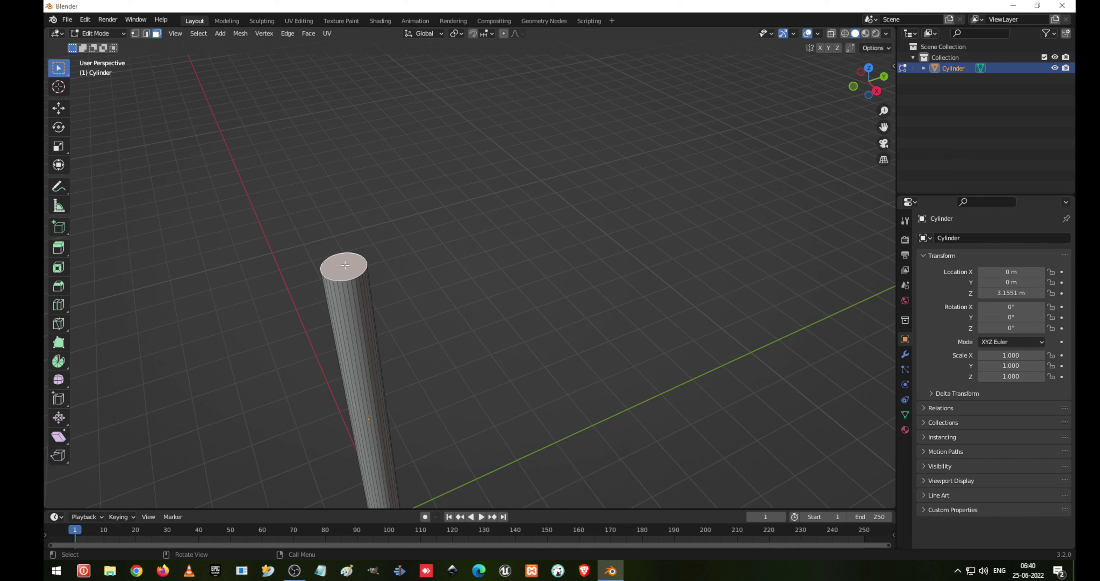
key("x")
left_click(345, 260)
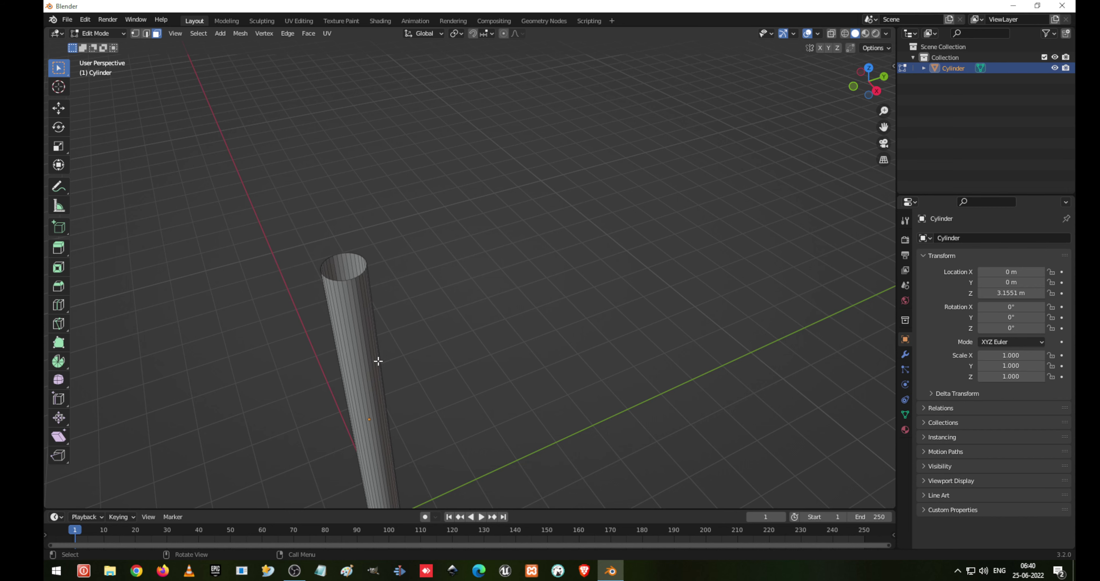
Step: In vertex mode, select every vertex of the cylinder's open bottom edge in front view with see-through display on
middle_click_drag(376, 364, 411, 253)
scroll(449, 272, "up", 3)
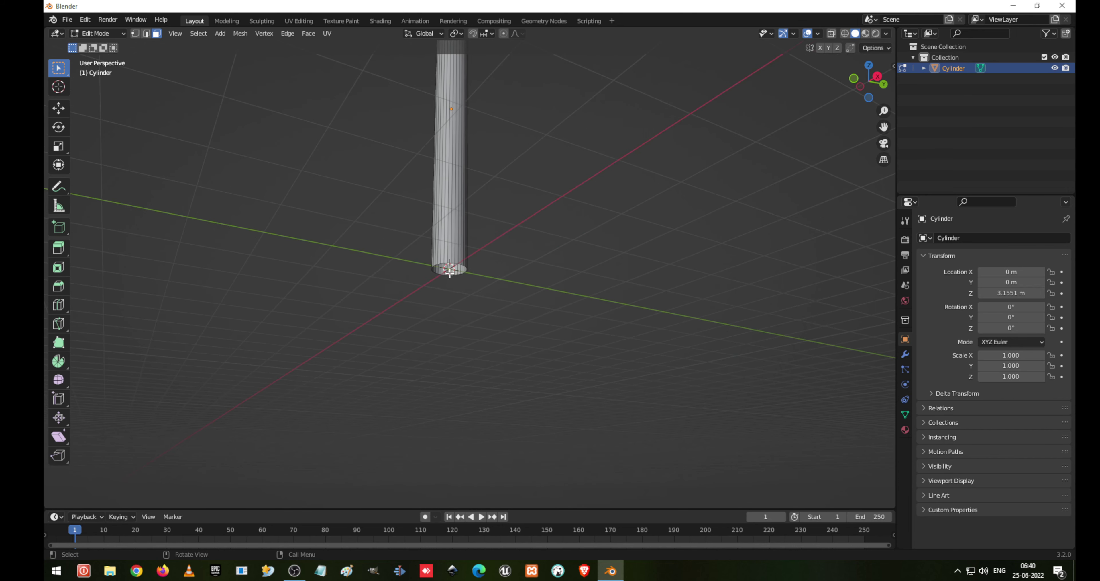
key("KP_1")
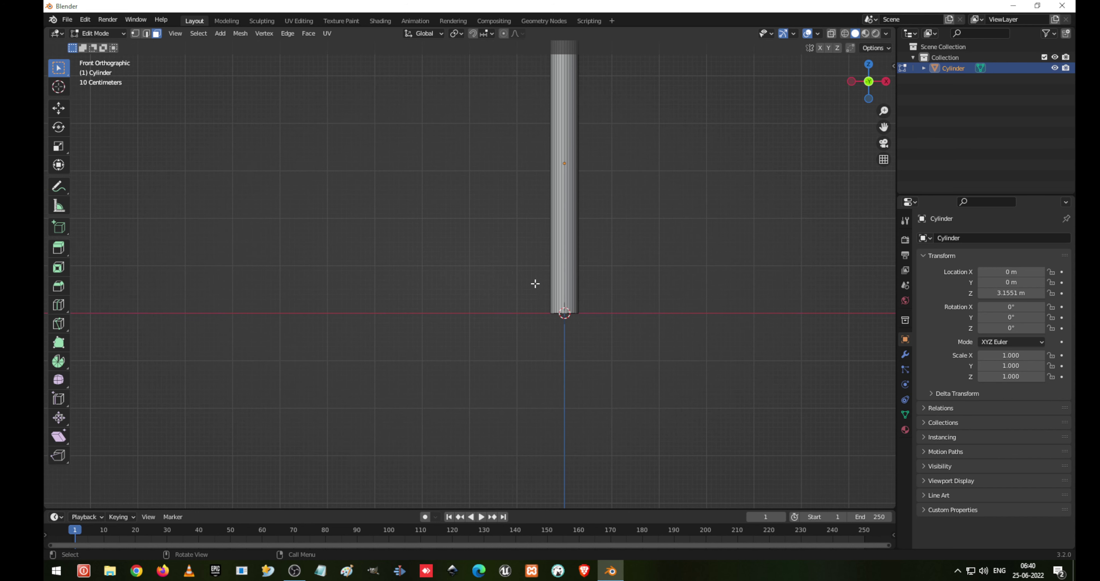
key("1")
left_click_drag(508, 295, 718, 359)
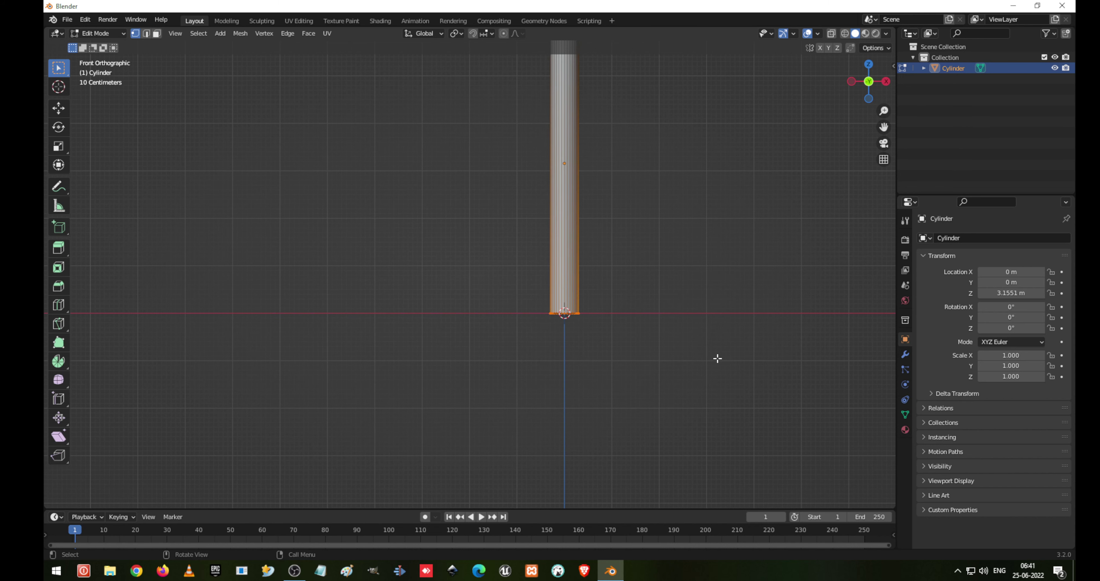
key("KP_Decimal")
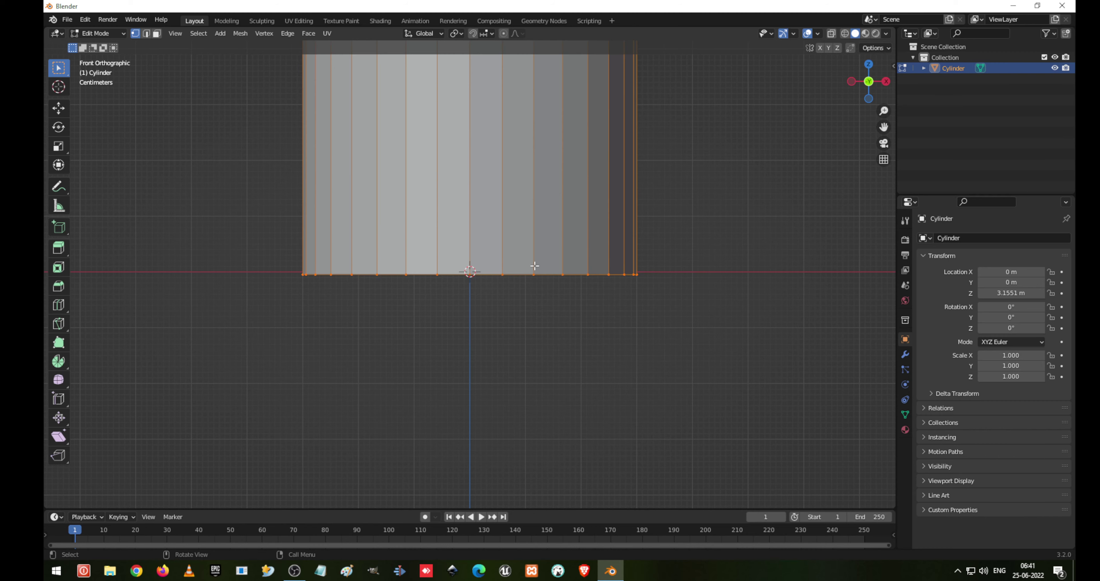
middle_click_drag(569, 296, 578, 281)
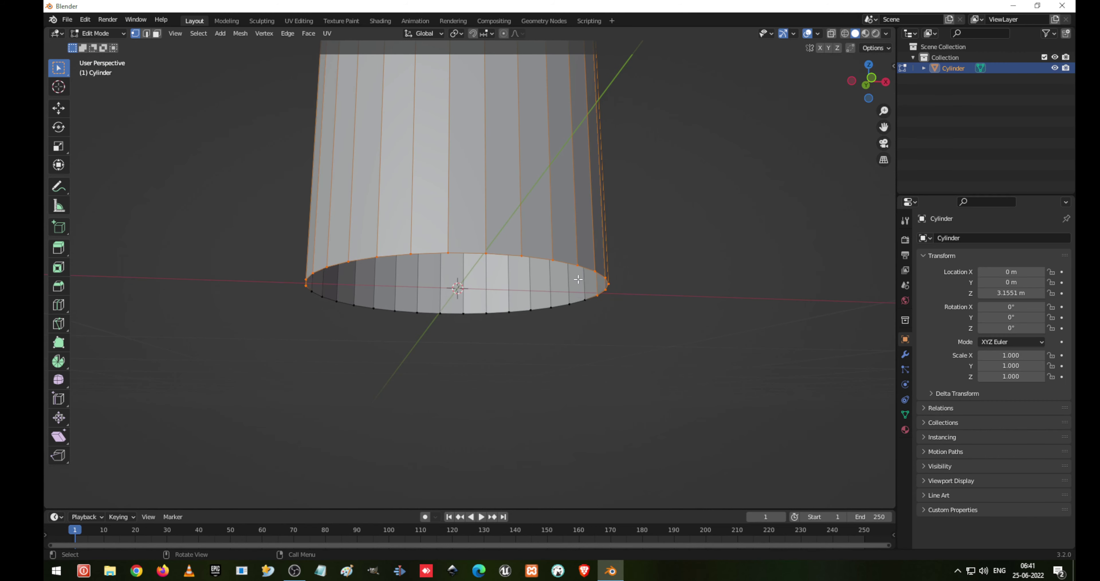
key("alt+z")
key("KP_1")
key("alt+a")
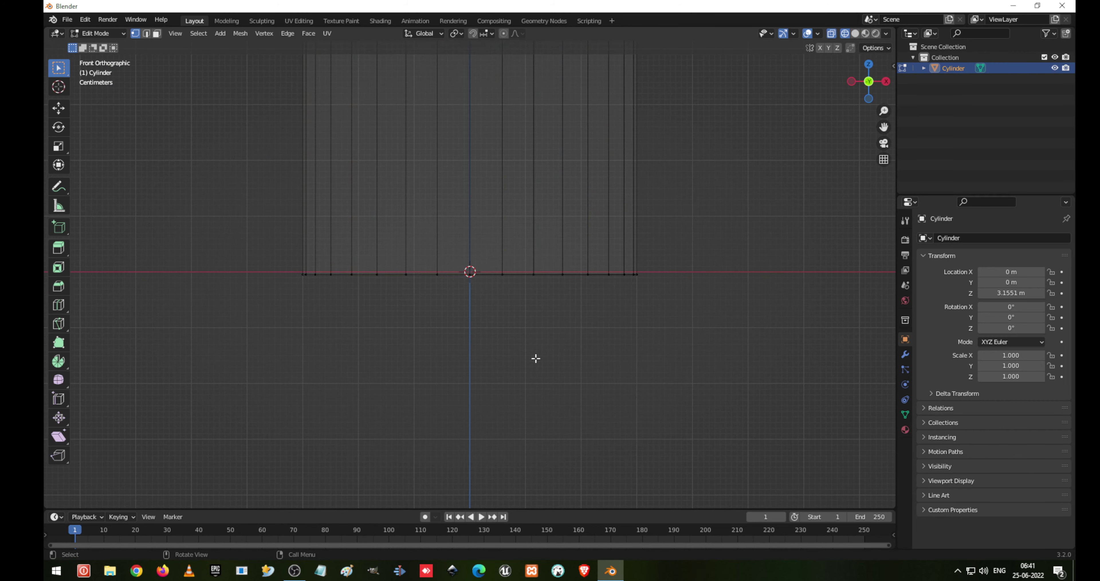
key("b")
left_click_drag(203, 162, 666, 337)
middle_click_drag(636, 346, 603, 327)
key("KP_1")
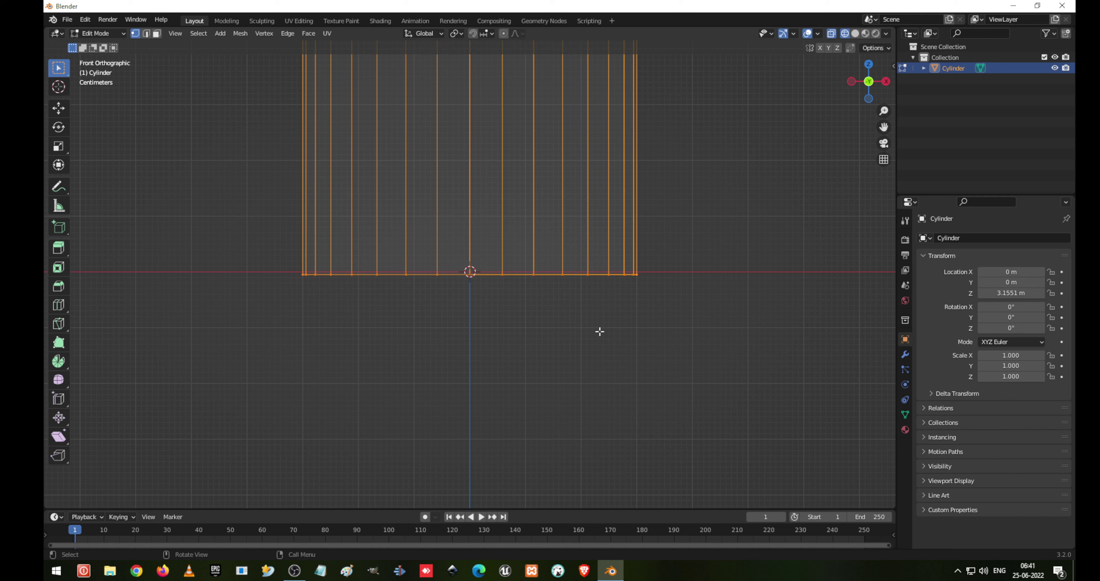
Step: Duplicate the bottom edge ring in place and move the copy down along Z by a few millimetres
key("shift+d")
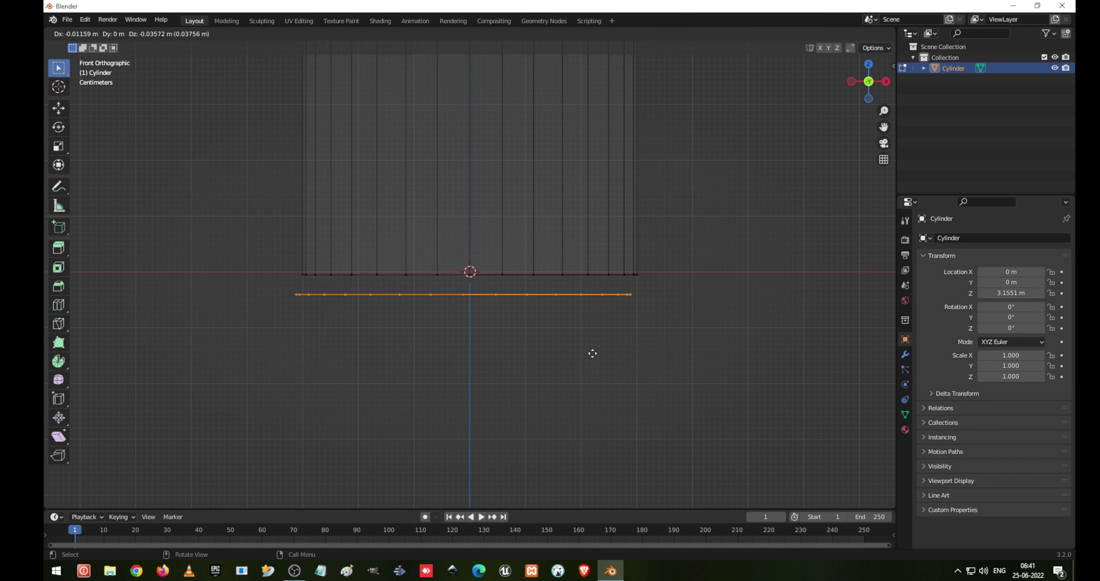
right_click(592, 379)
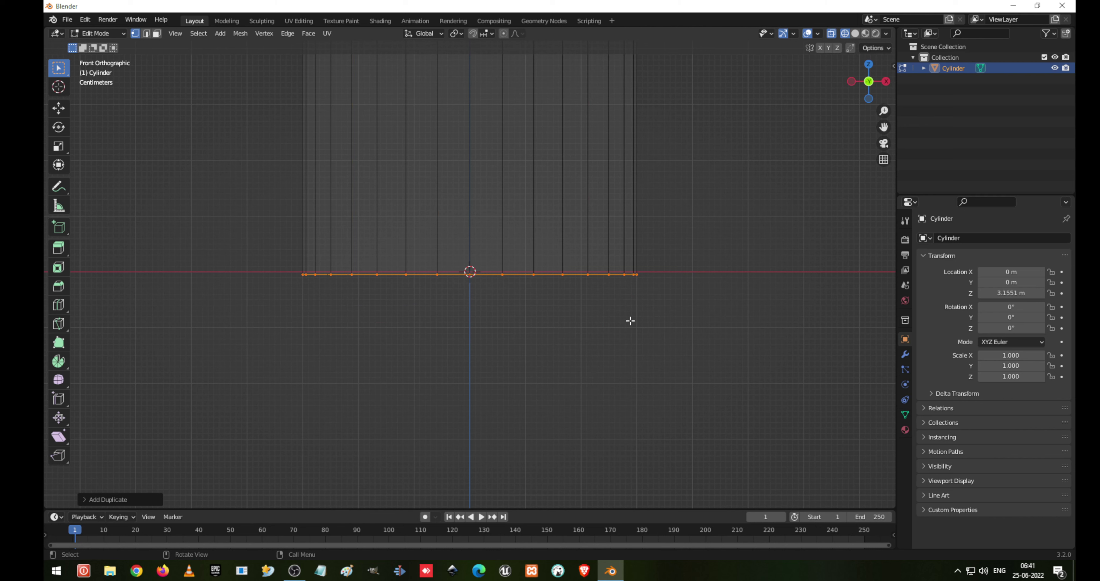
key("g")
key("z")
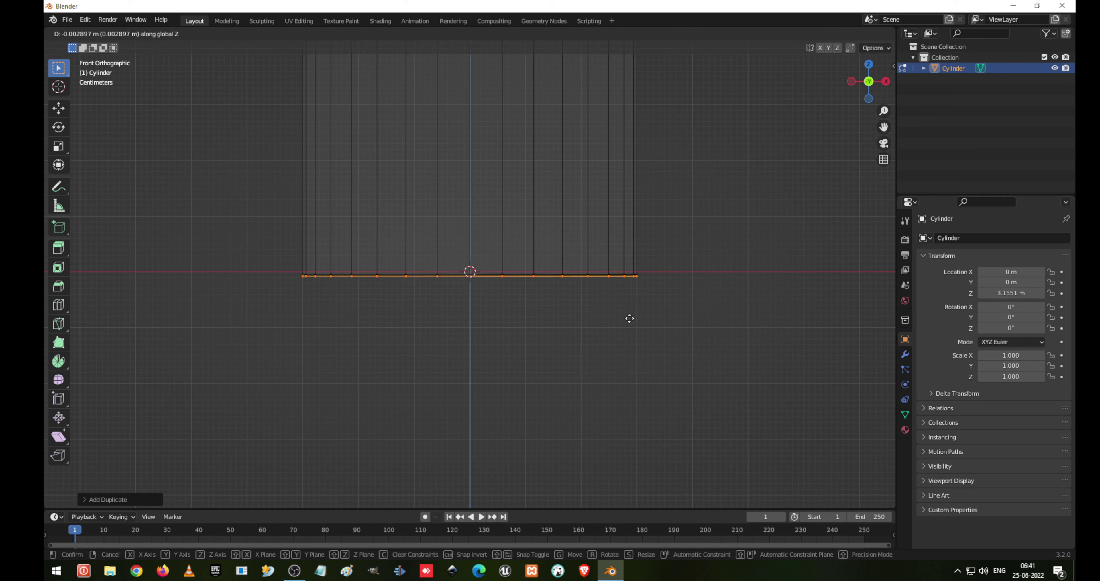
left_click(630, 319)
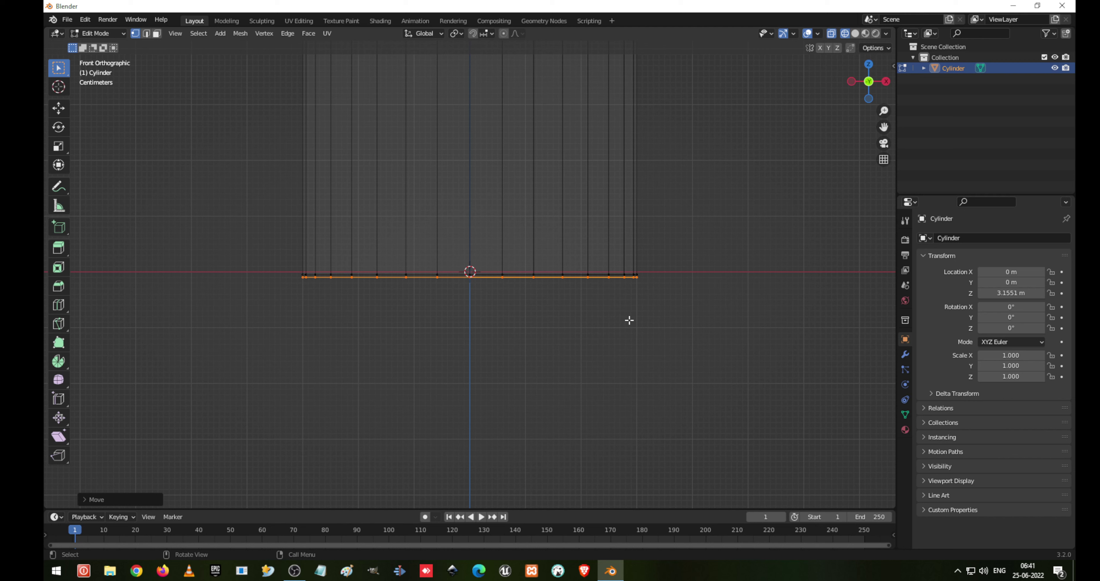
Step: Separate the duplicated ring into its own object and return to Object Mode
key("p")
left_click(630, 320)
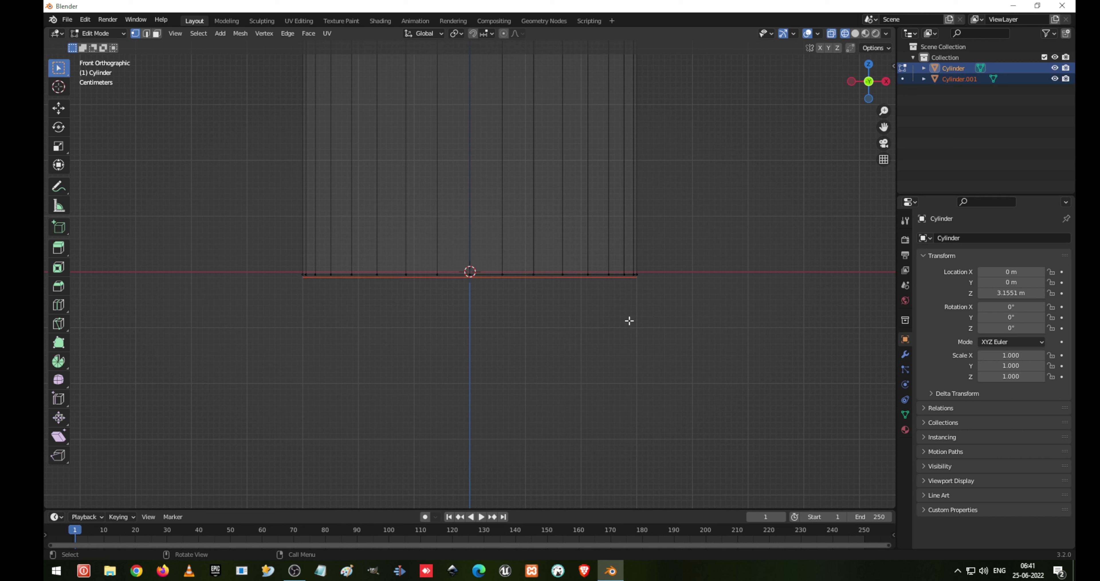
key("Tab")
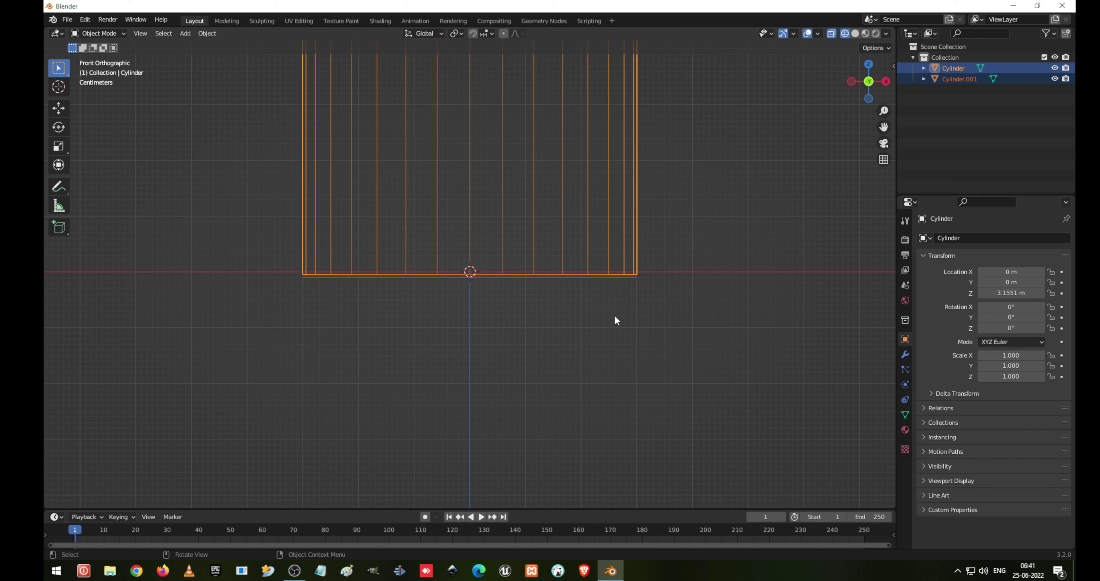
Step: Edit the separated ring, select all its vertices and extrude them down along Z by about 0.028 m
left_click(571, 276)
key("g")
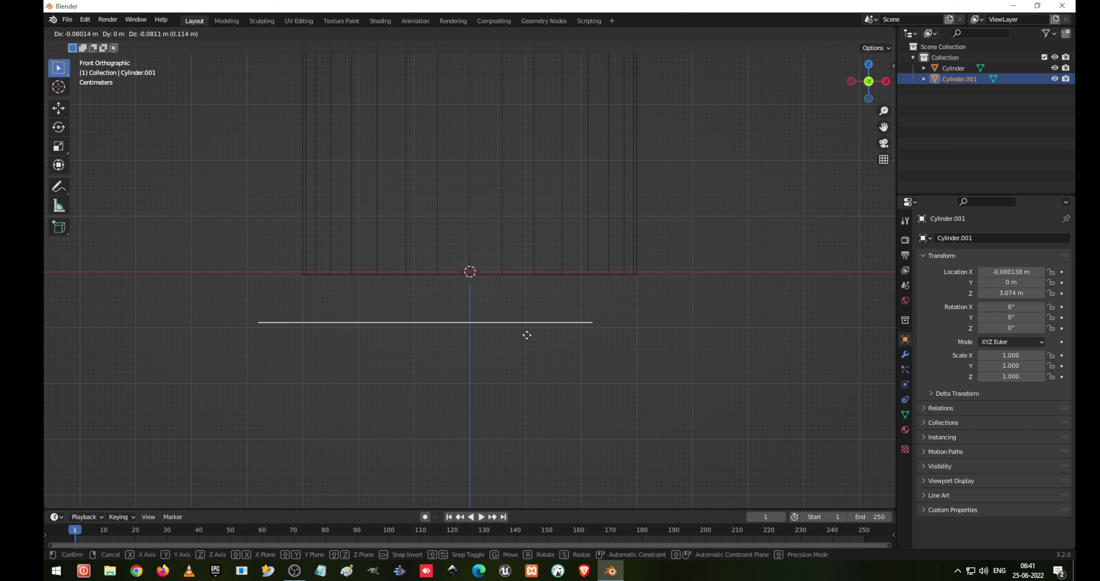
right_click(527, 335)
key("Tab")
key("a")
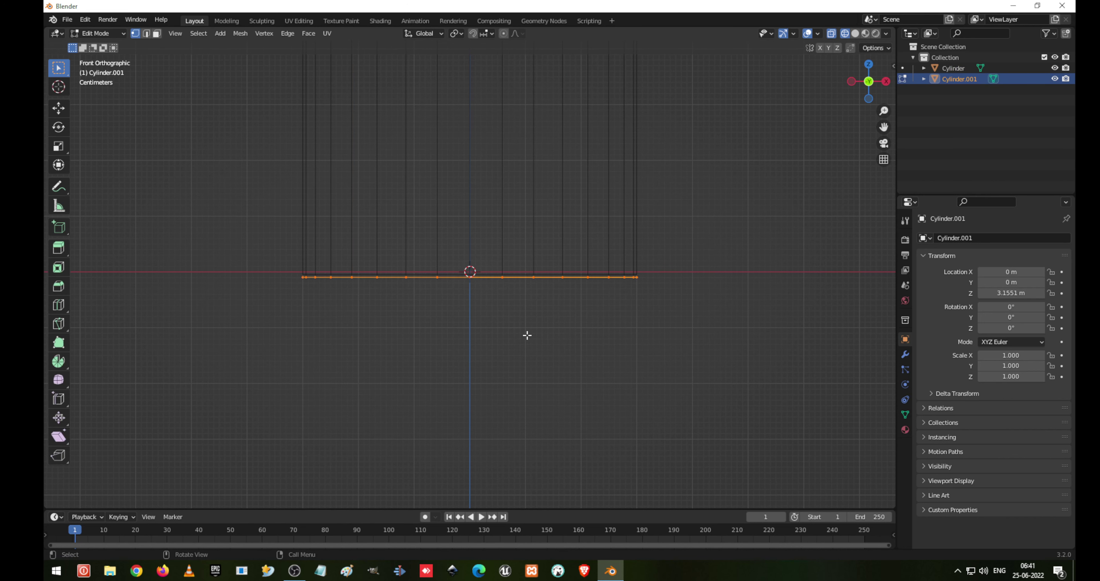
key("g")
key("z")
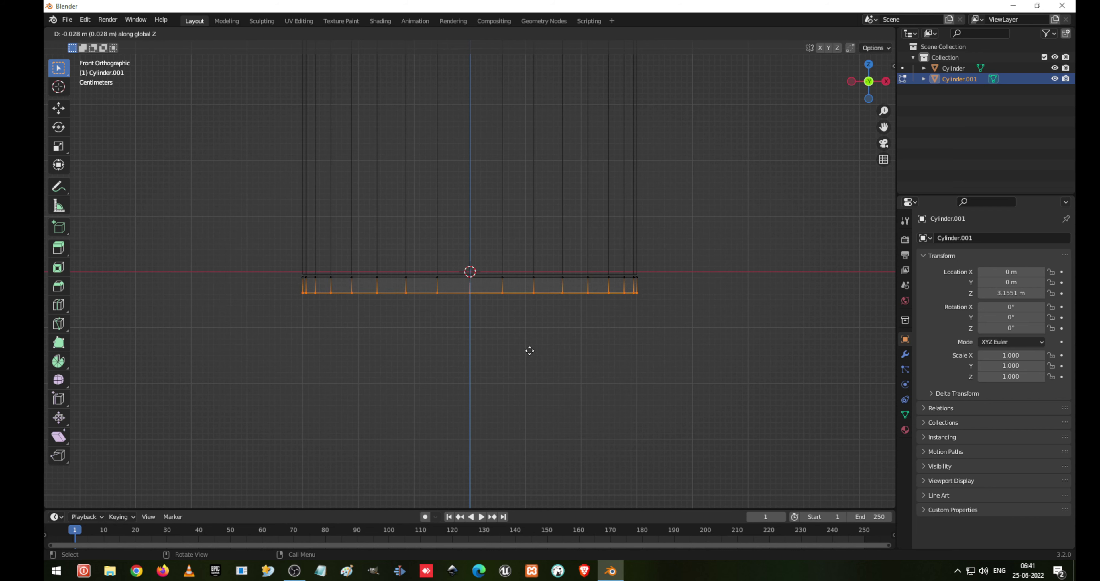
left_click(529, 351)
Step: Extrude the upper edge loop of the separated ring and scale it slightly inward
left_click(490, 279, "alt")
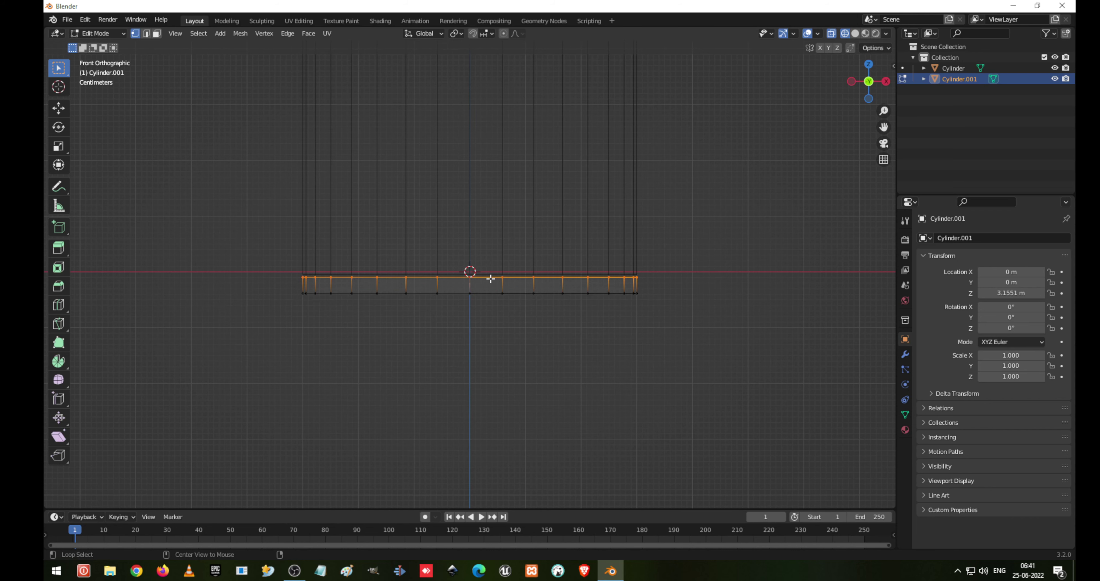
middle_click_drag(488, 333, 485, 308)
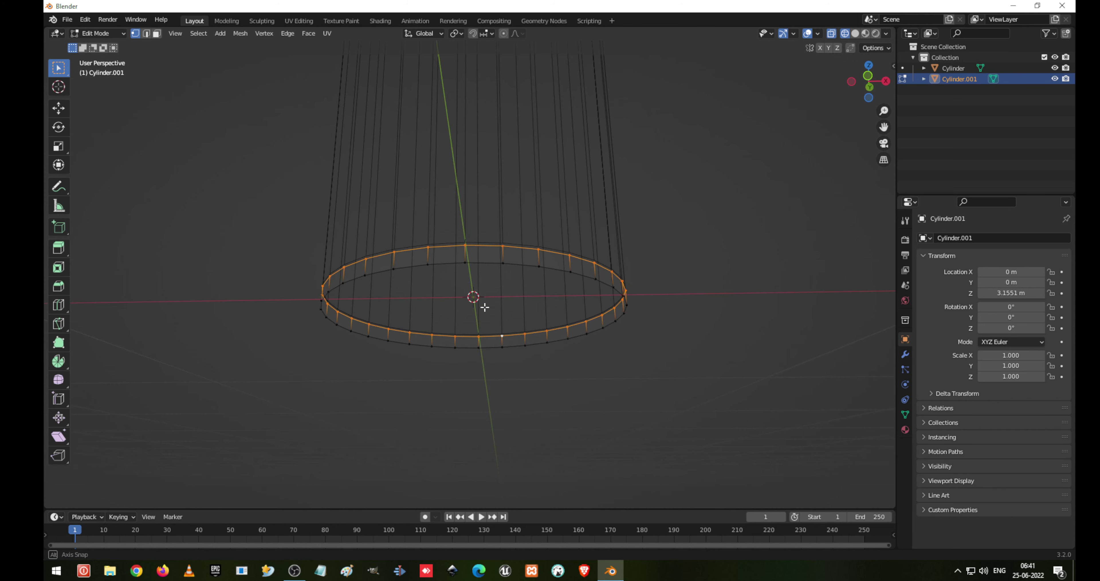
key("s")
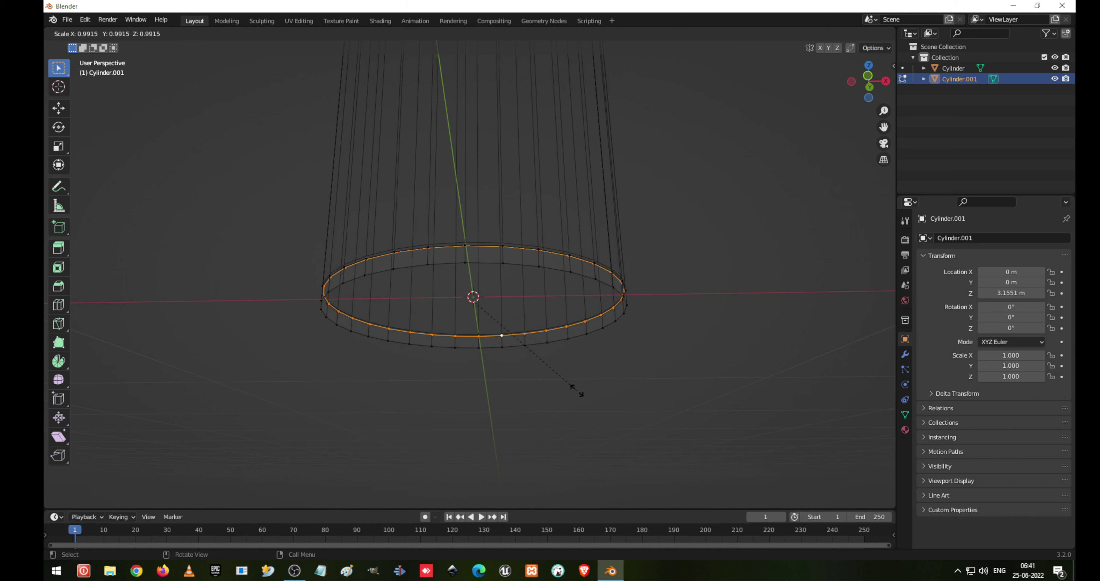
left_click(574, 385)
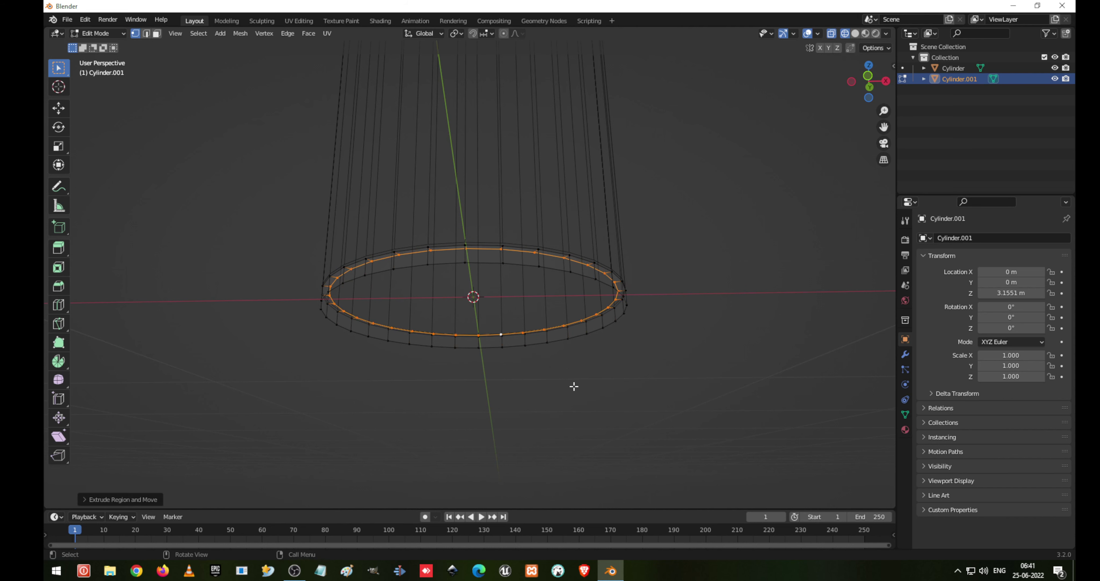
key("ctrl+z")
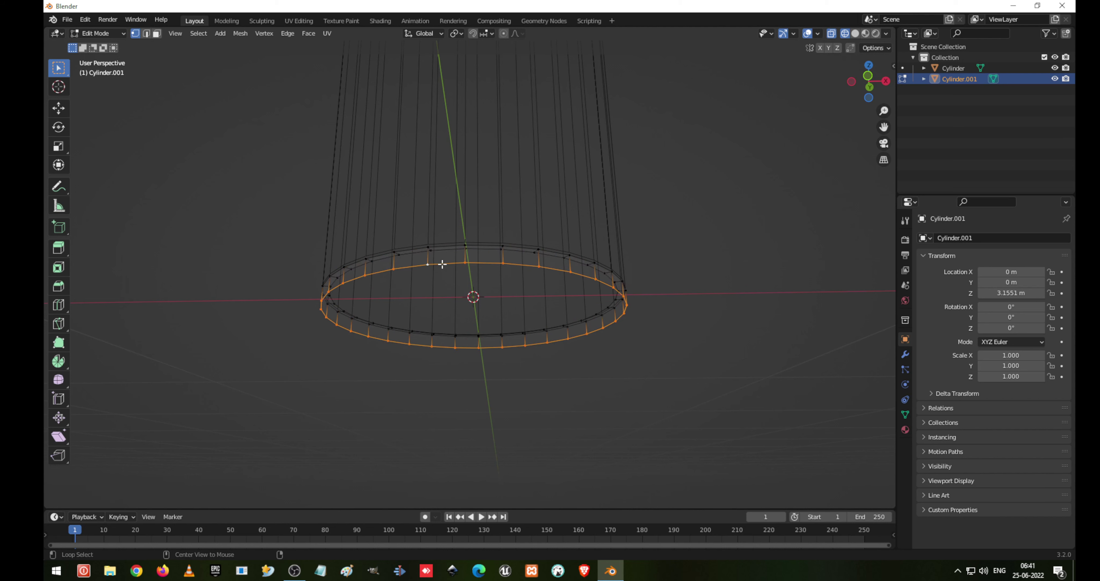
Step: Extrude the ring's lower edge loop and scale it inward twice, by about 0.85 and 0.83, forming a flat underside rim
middle_click_drag(536, 376, 527, 401)
key("KP_1")
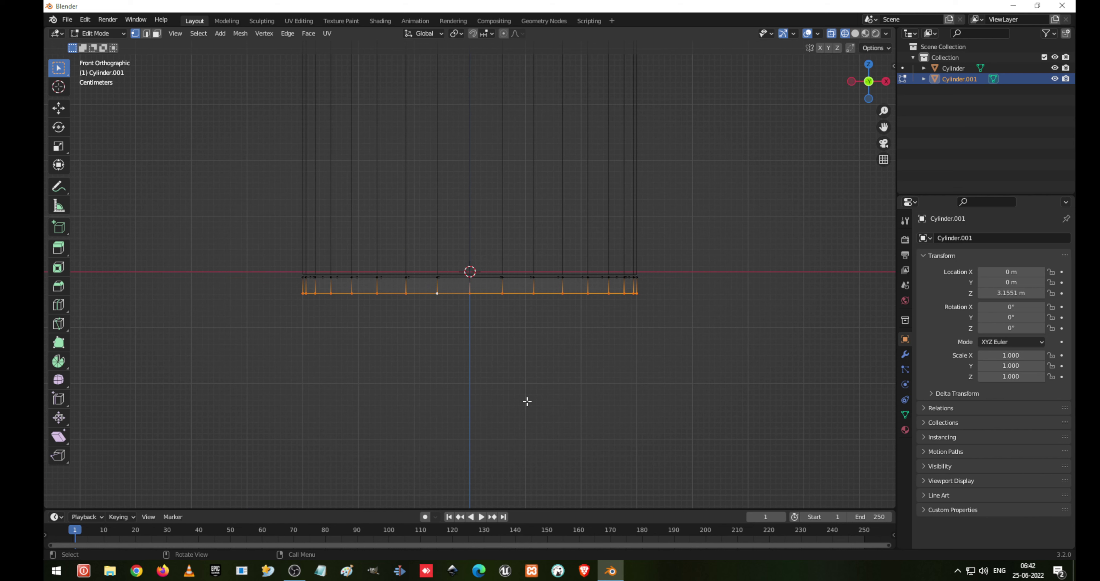
key("s")
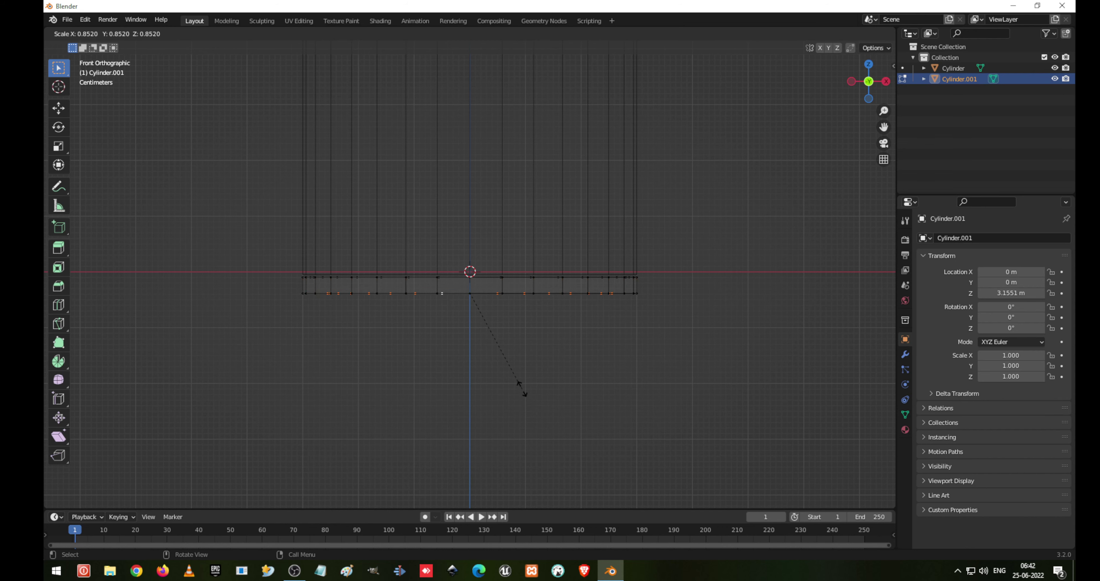
left_click(519, 382)
middle_click_drag(523, 384, 540, 341)
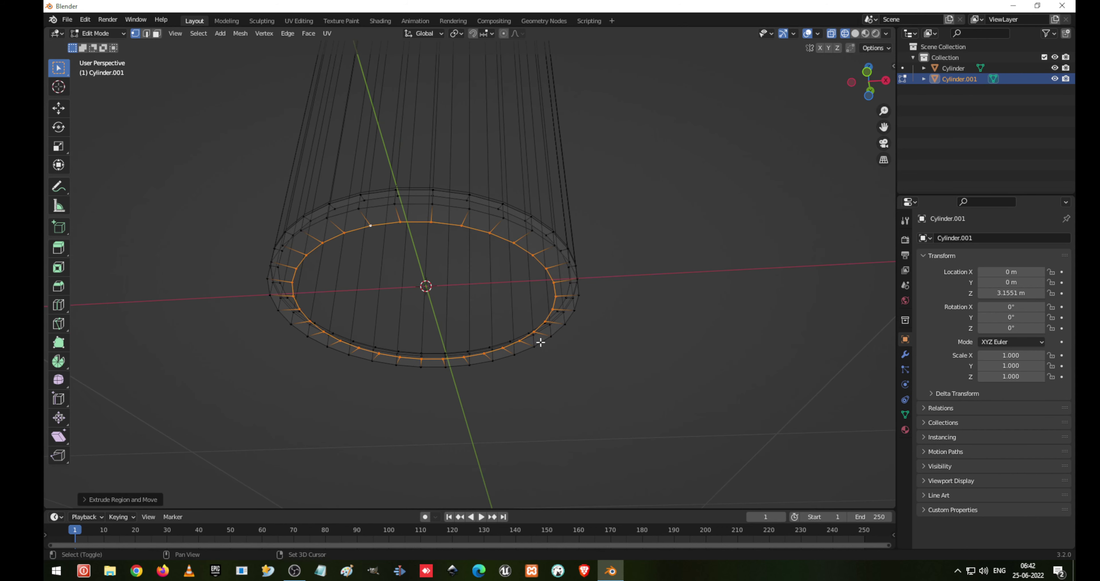
key("shift+z")
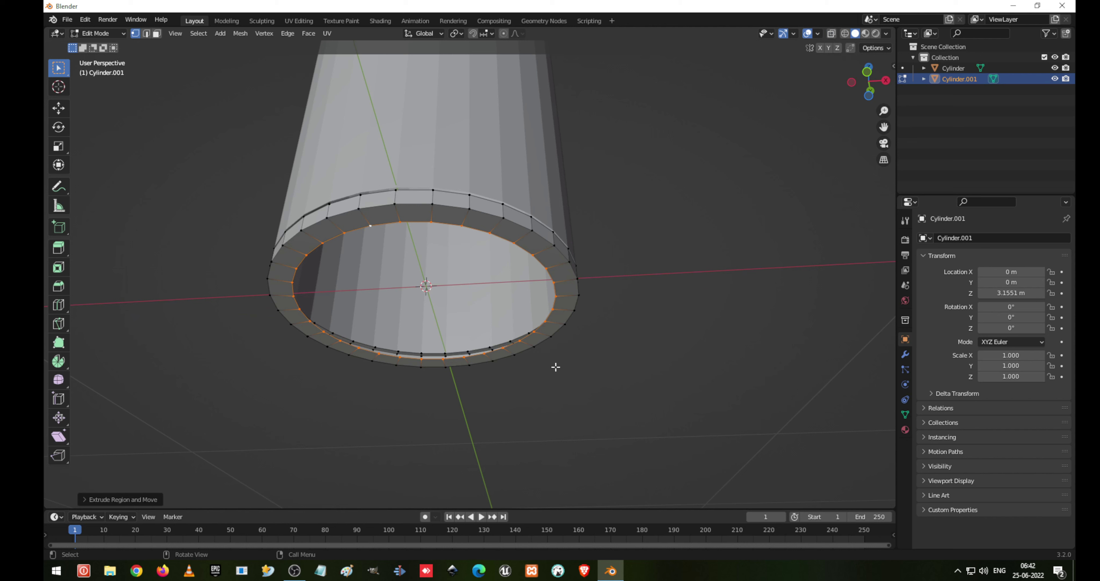
key("s")
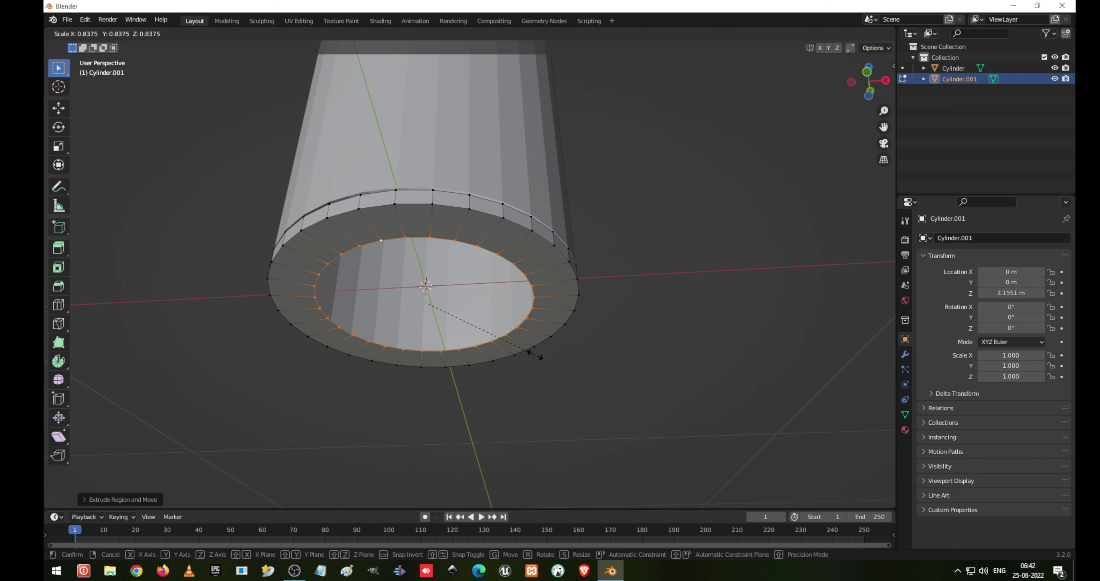
left_click(532, 352)
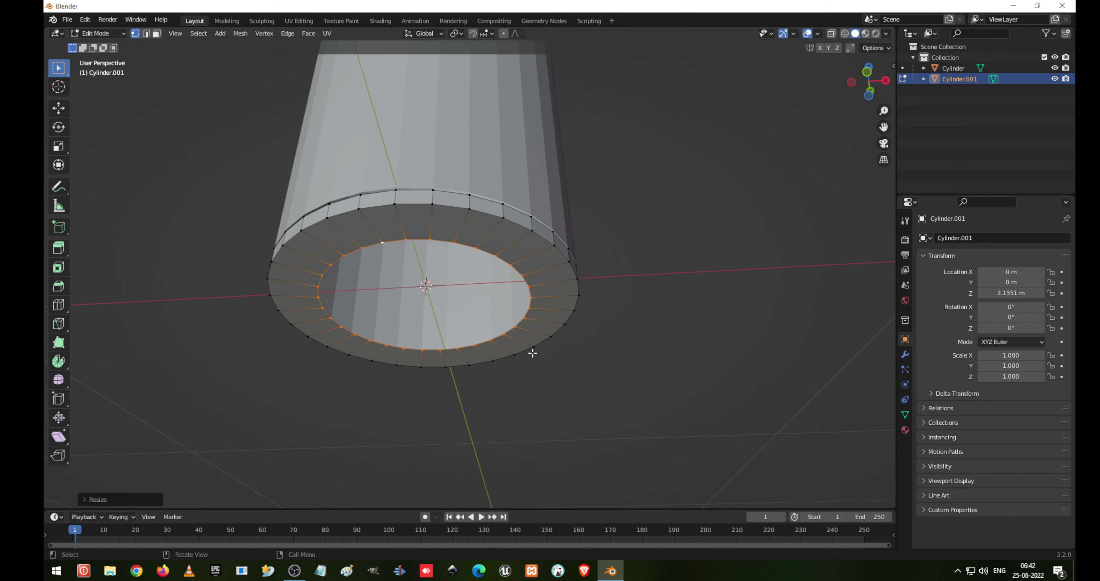
Step: Extrude the rim's inner edge loop straight down along Z to form a narrower collar
key("e")
key("z")
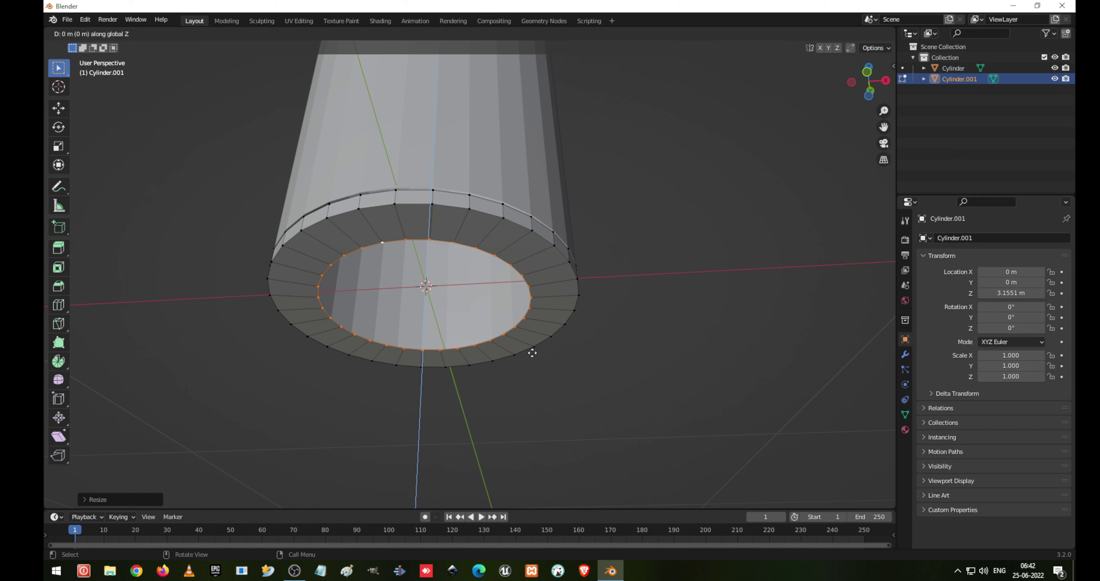
left_click(524, 400)
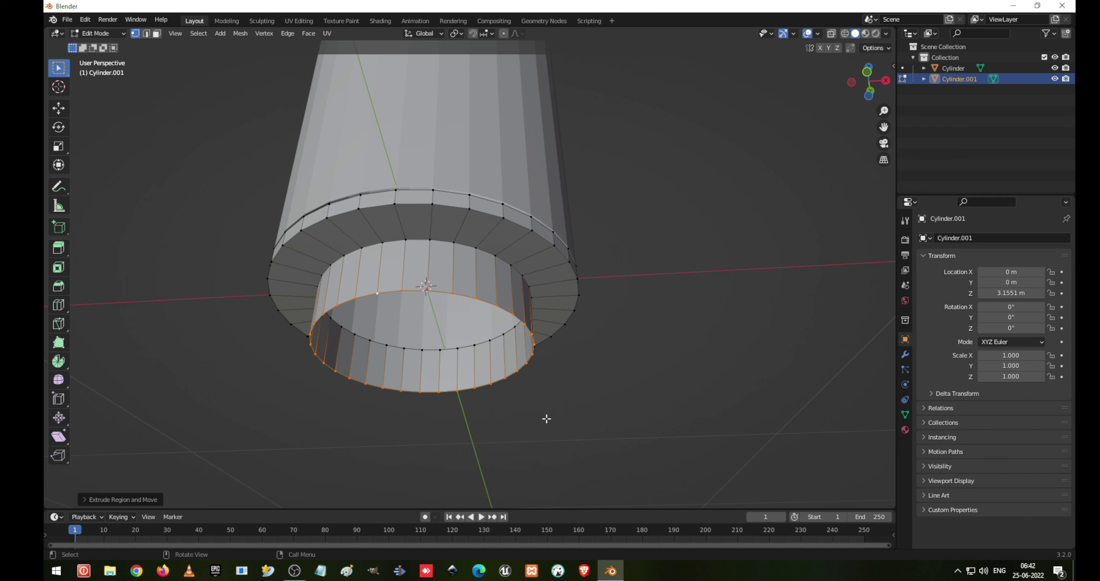
Step: Extrude the collar's bottom edge loop inward three times, scaling each loop smaller until only a small central opening remains
key("e")
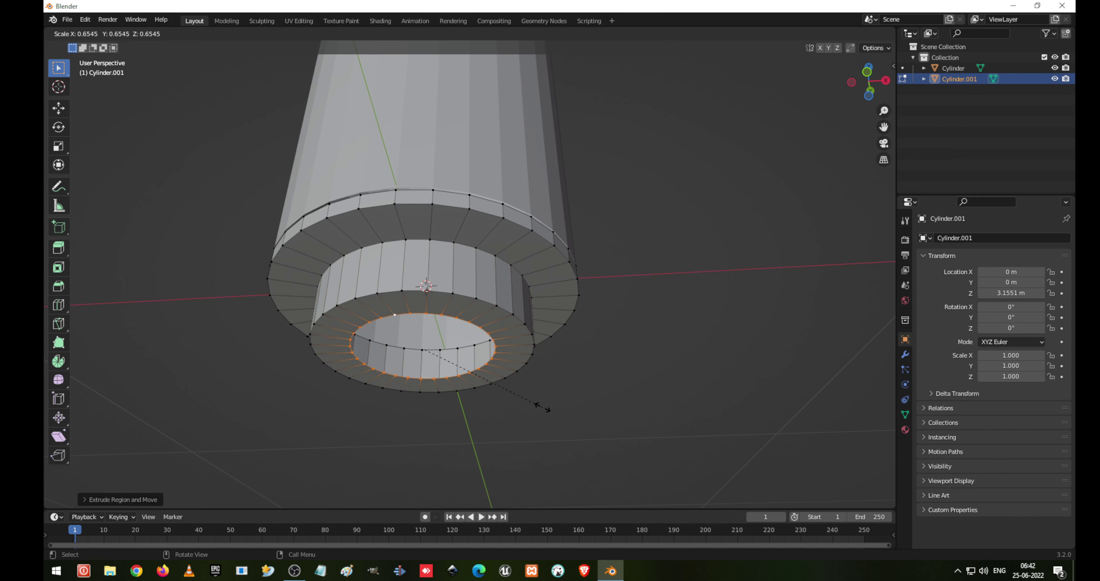
right_click(543, 408)
key("s")
left_click(500, 379)
key("s")
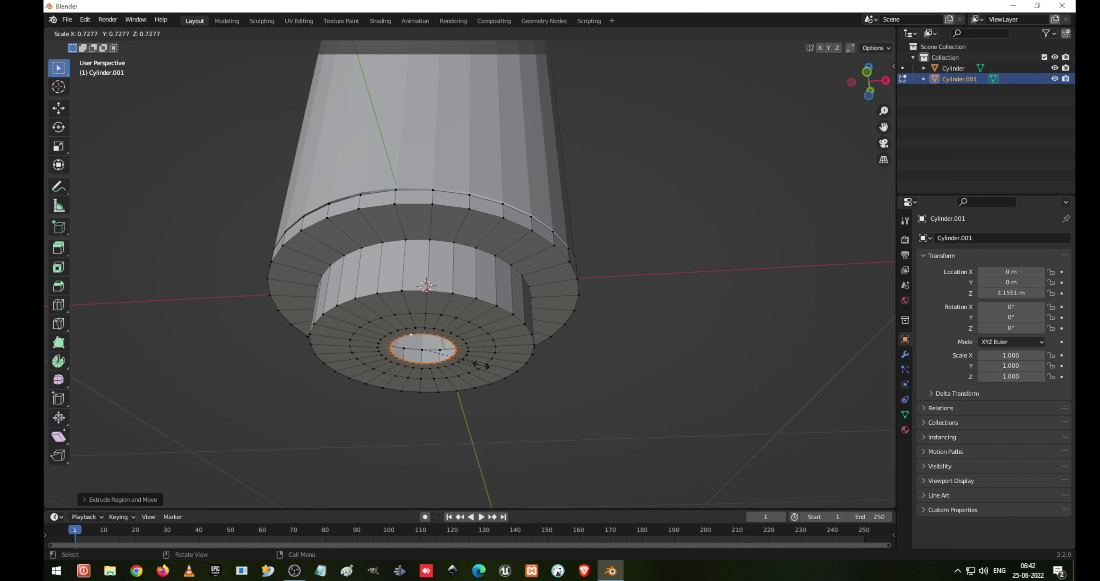
left_click(459, 357)
middle_click_drag(460, 356, 477, 319)
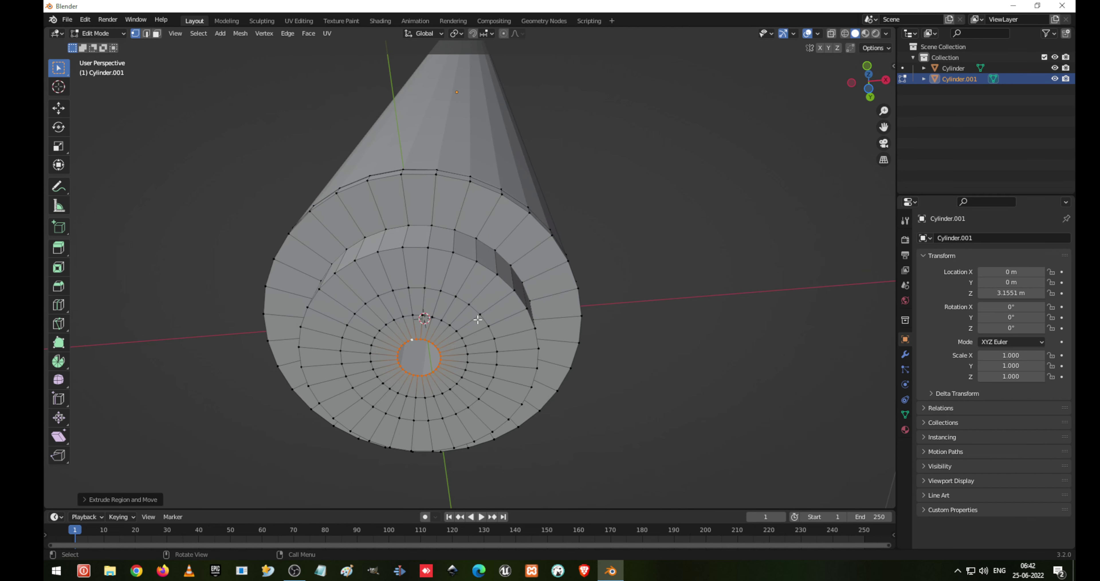
Step: Set the Spacebar Action to Search in the keymap preferences and close the preferences
key("space")
left_click(85, 19)
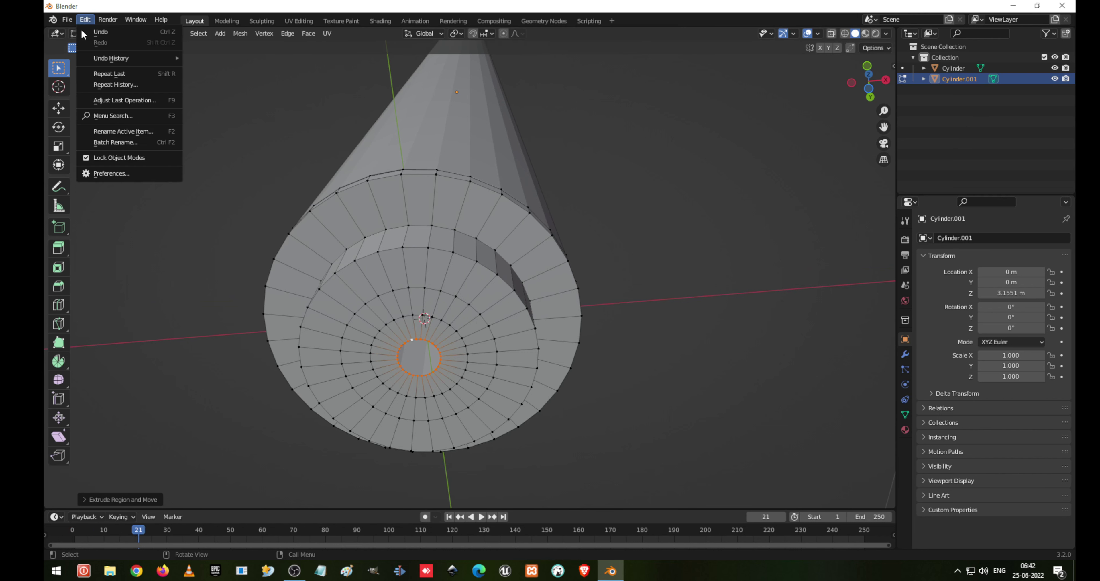
left_click(131, 174)
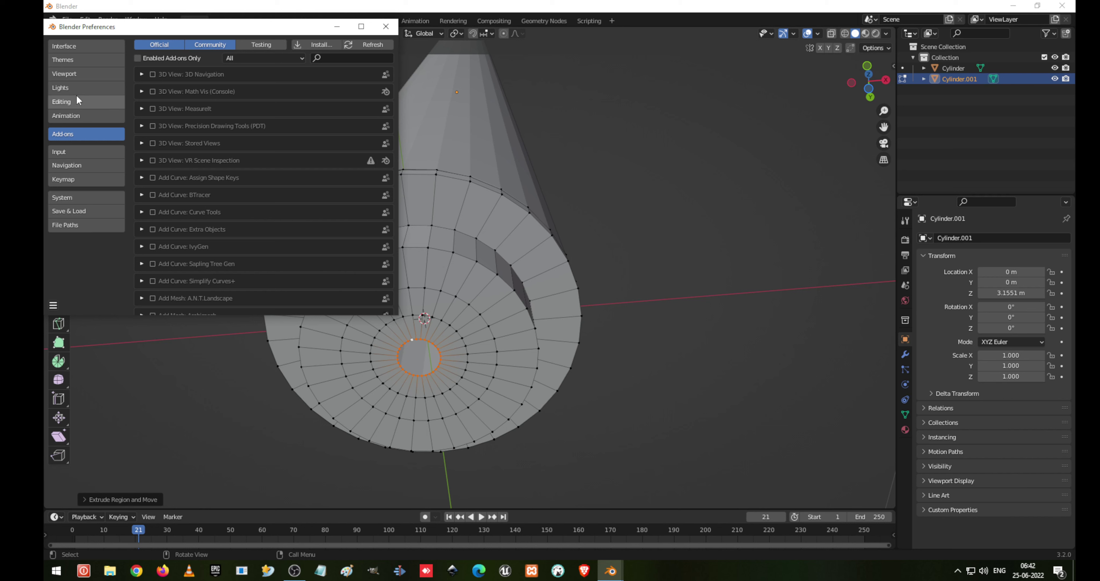
left_click(87, 150)
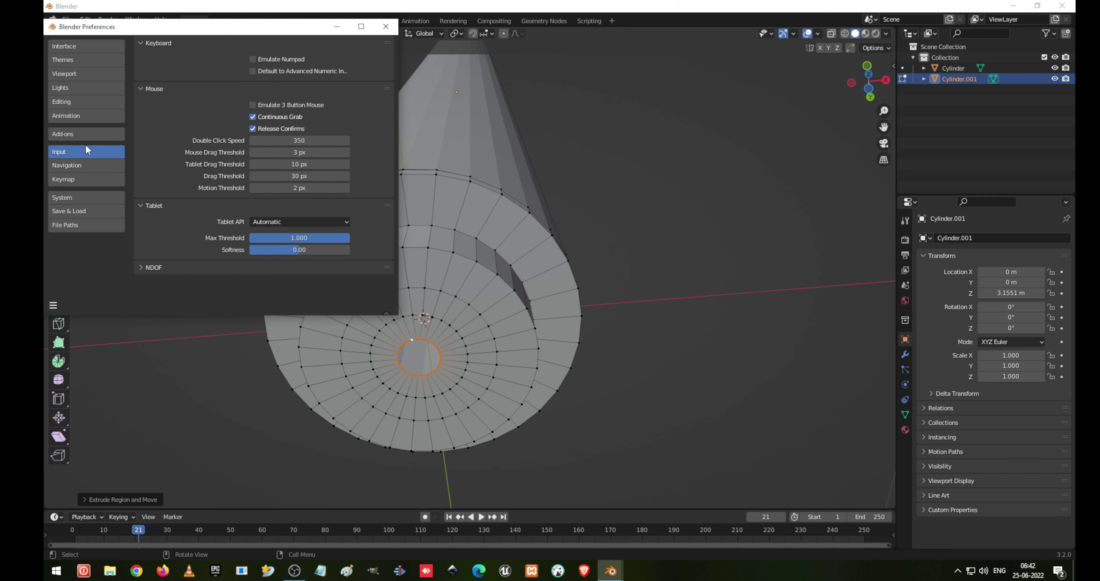
left_click(88, 181)
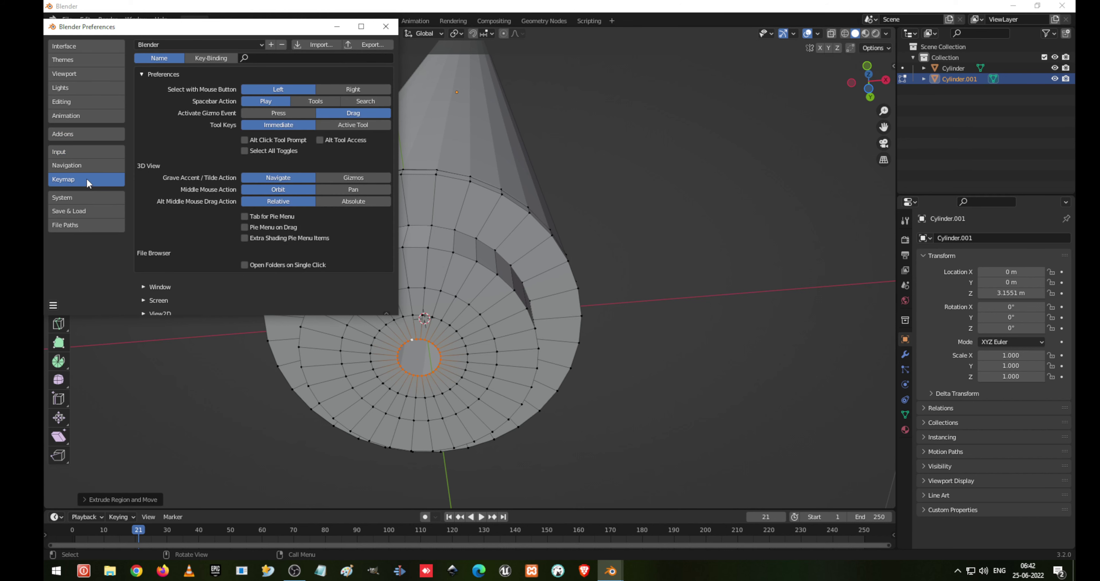
left_click(365, 101)
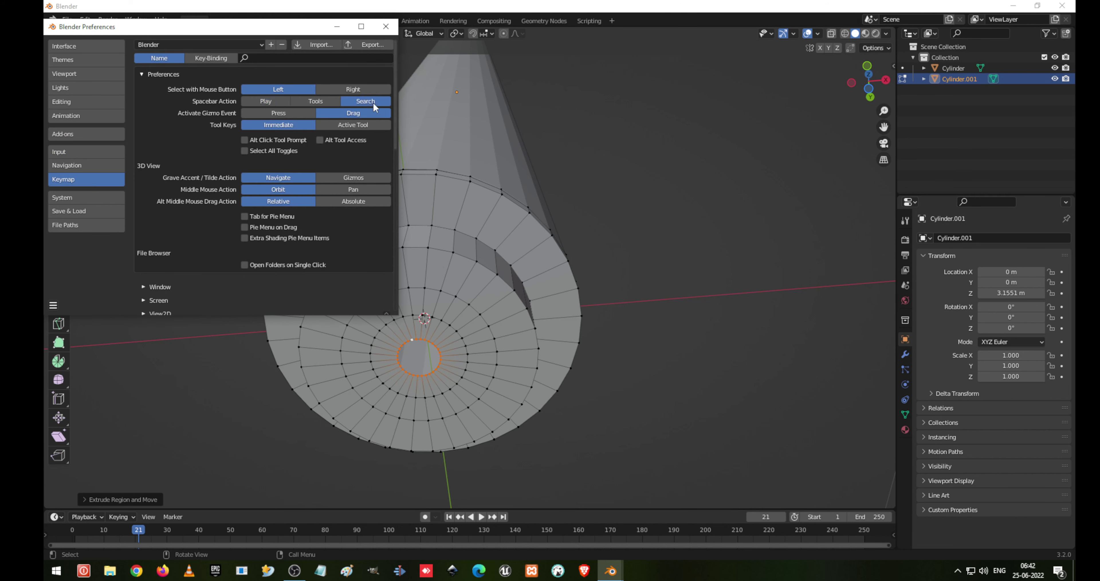
left_click(376, 29)
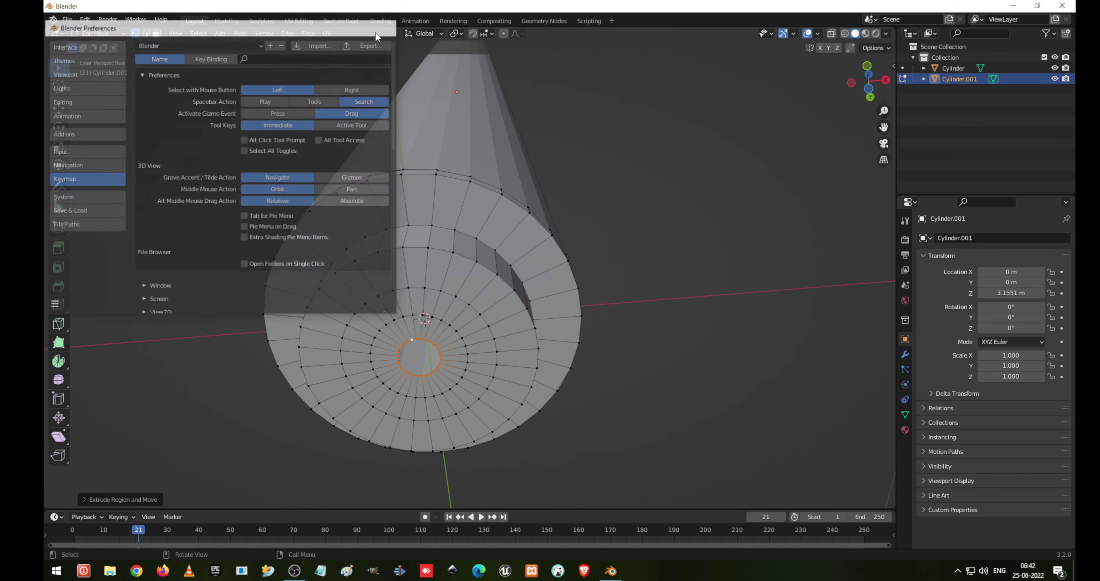
Step: Close the small central opening with Grid Fill and return to Object Mode
key("space")
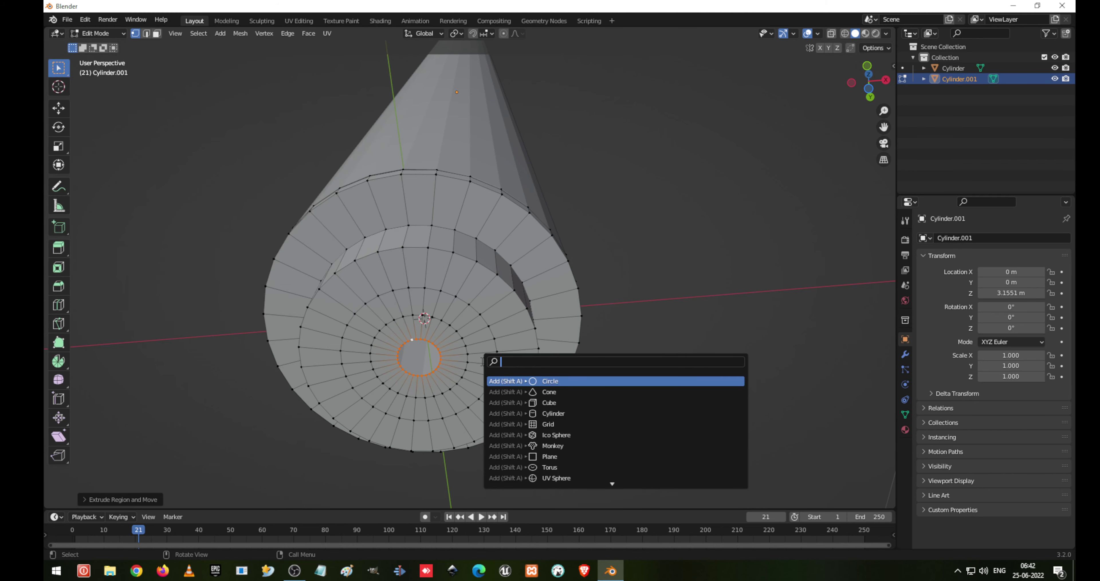
type("grid")
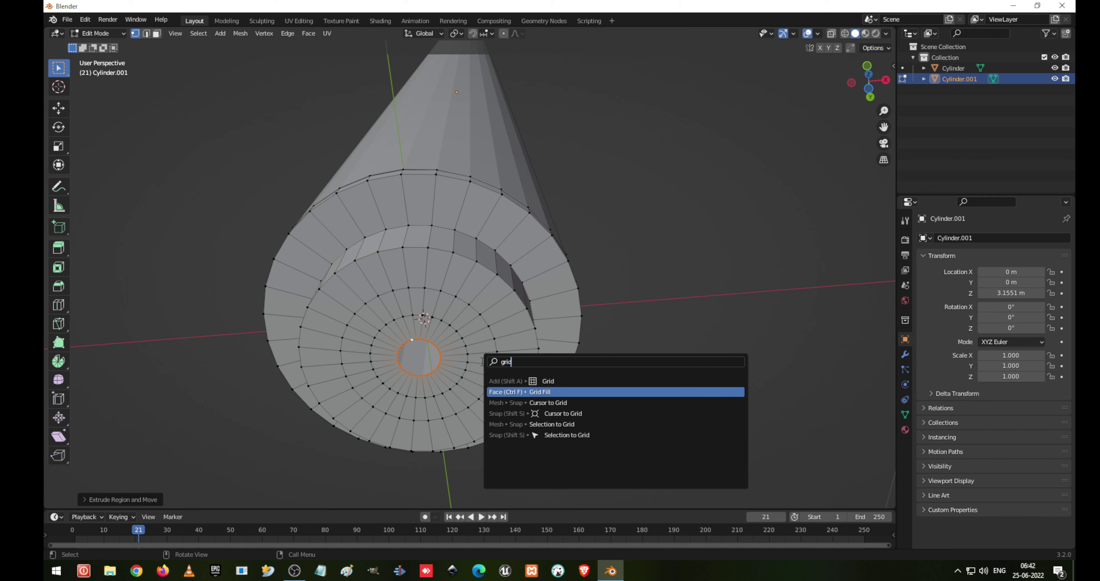
key("Return")
middle_click_drag(387, 361, 511, 280)
scroll(400, 358, "up", 5)
key("Tab")
scroll(478, 292, "down", 7)
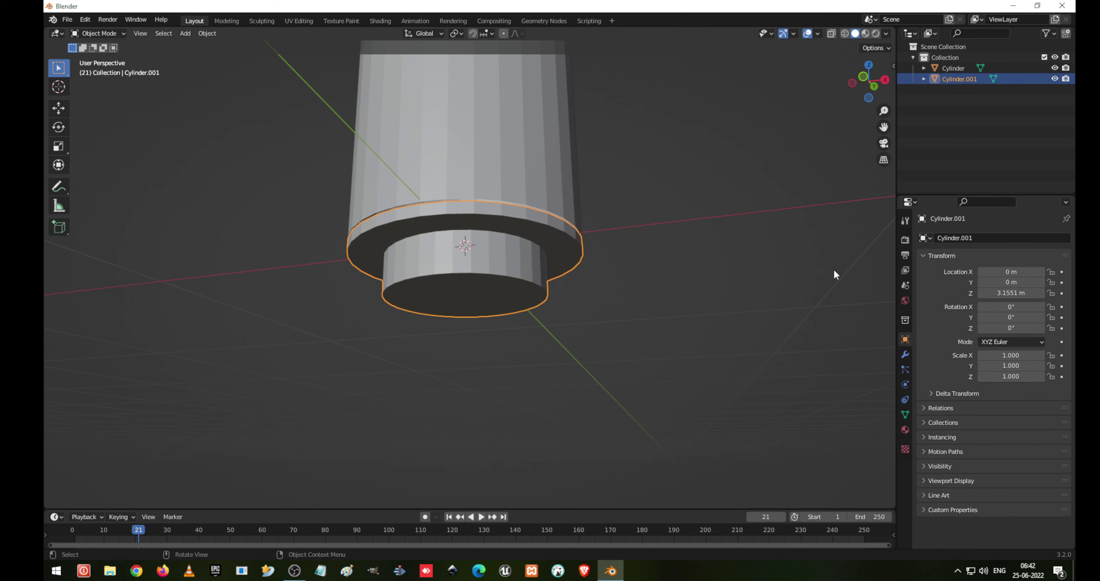
Step: Add a Bevel modifier to the ring piece and raise its amount to 0.15 m
middle_click_drag(589, 170, 608, 191)
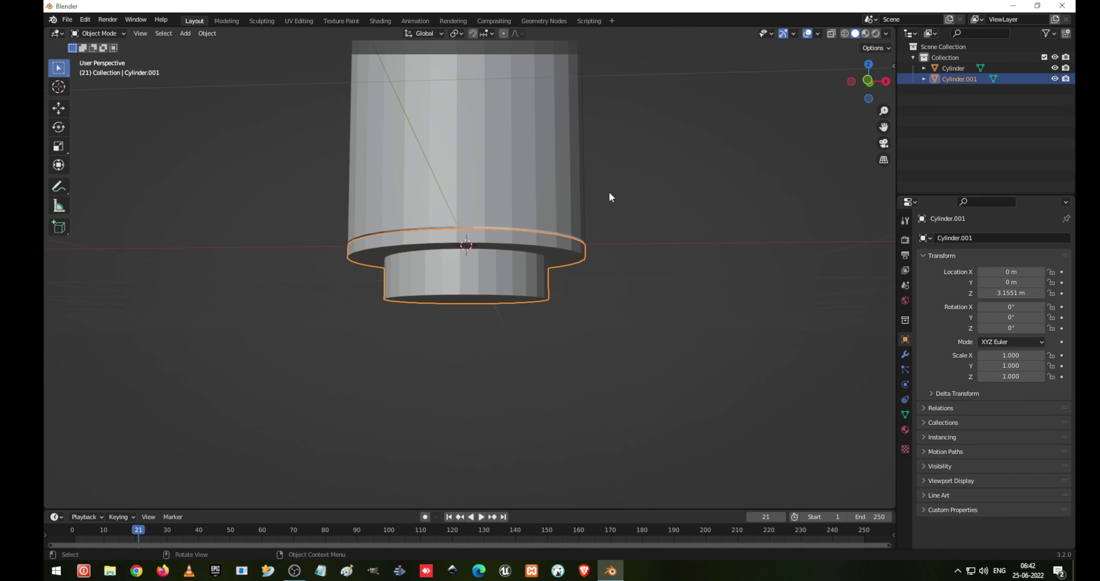
left_click(905, 354)
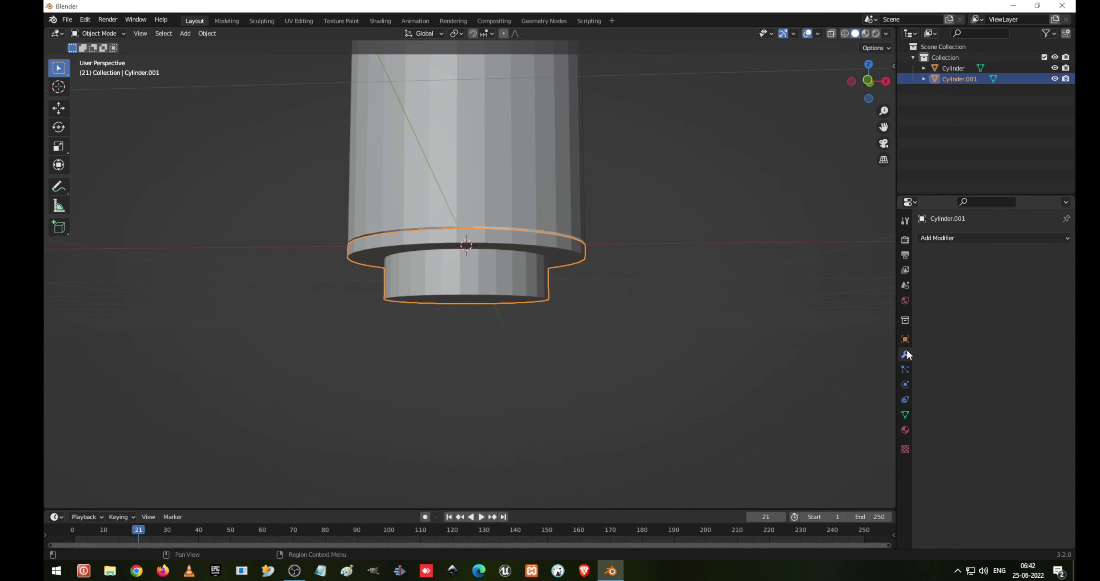
left_click(983, 238)
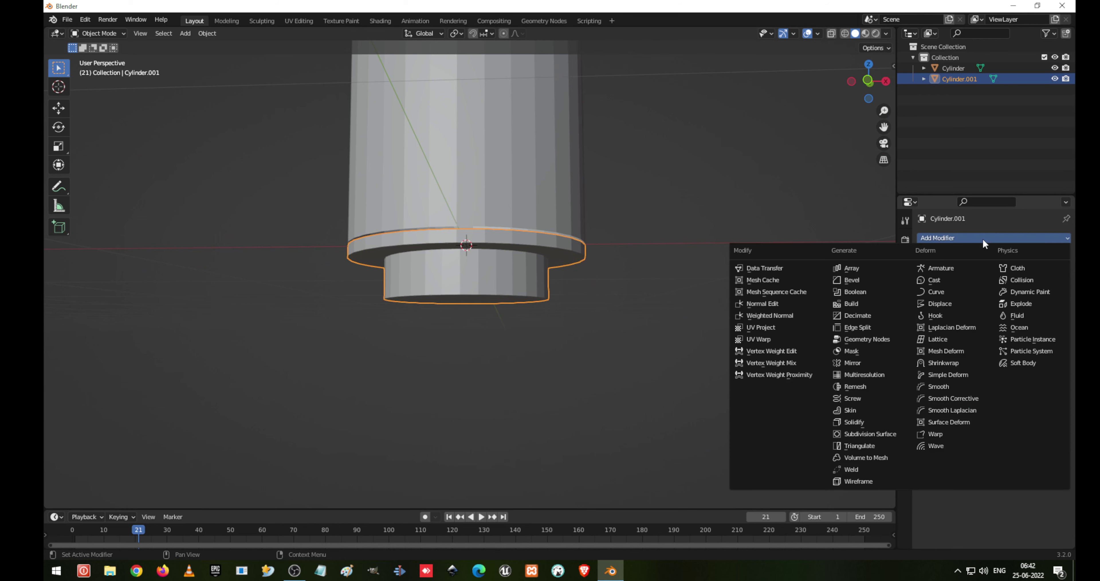
left_click(877, 278)
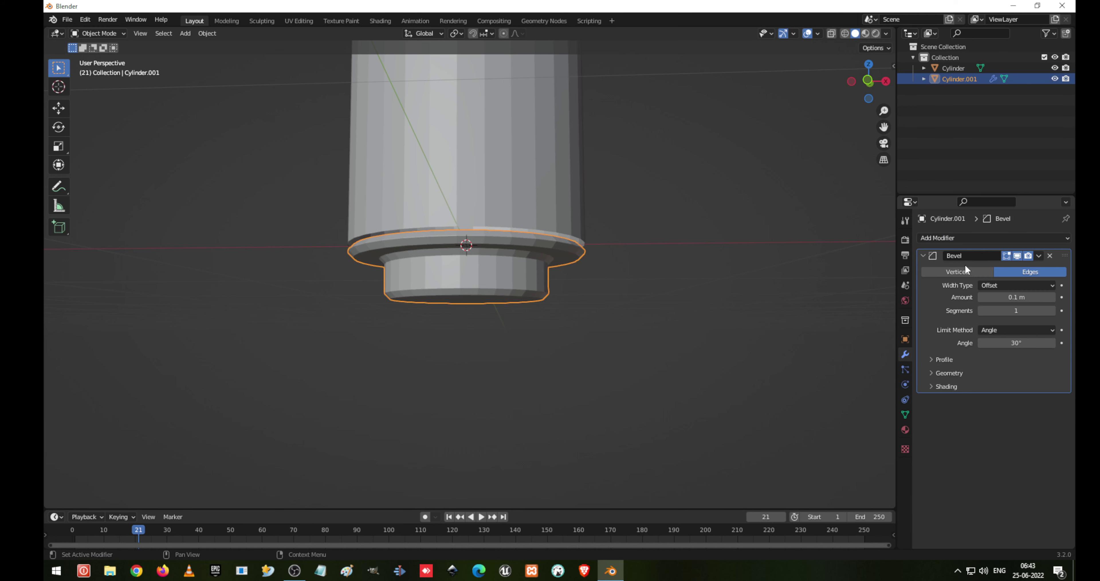
left_click(1053, 297)
left_click(1053, 297)
left_click(1052, 298)
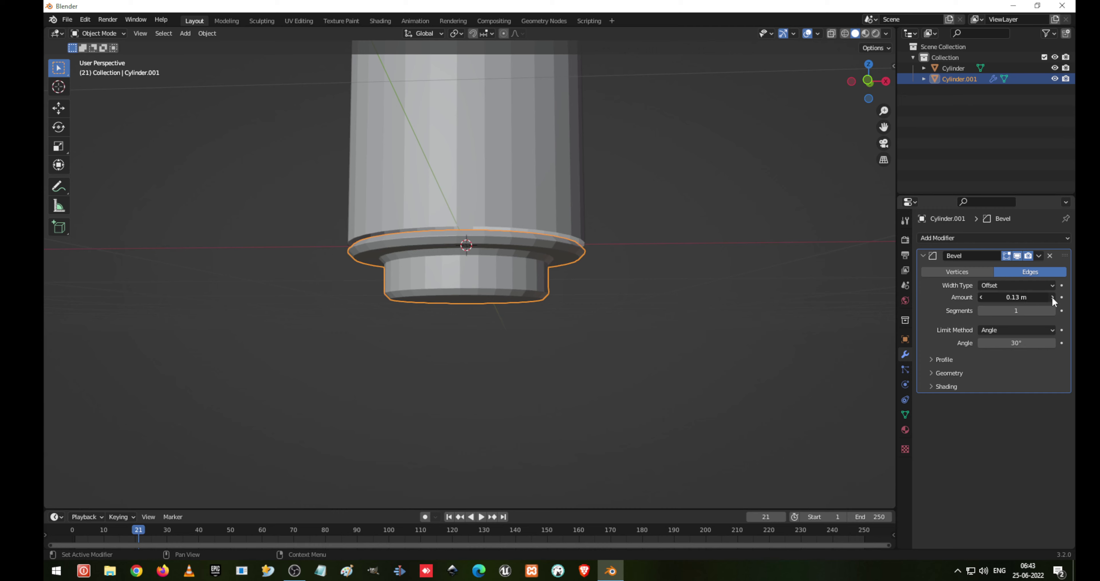
left_click(1052, 298)
middle_click_drag(530, 289, 623, 299)
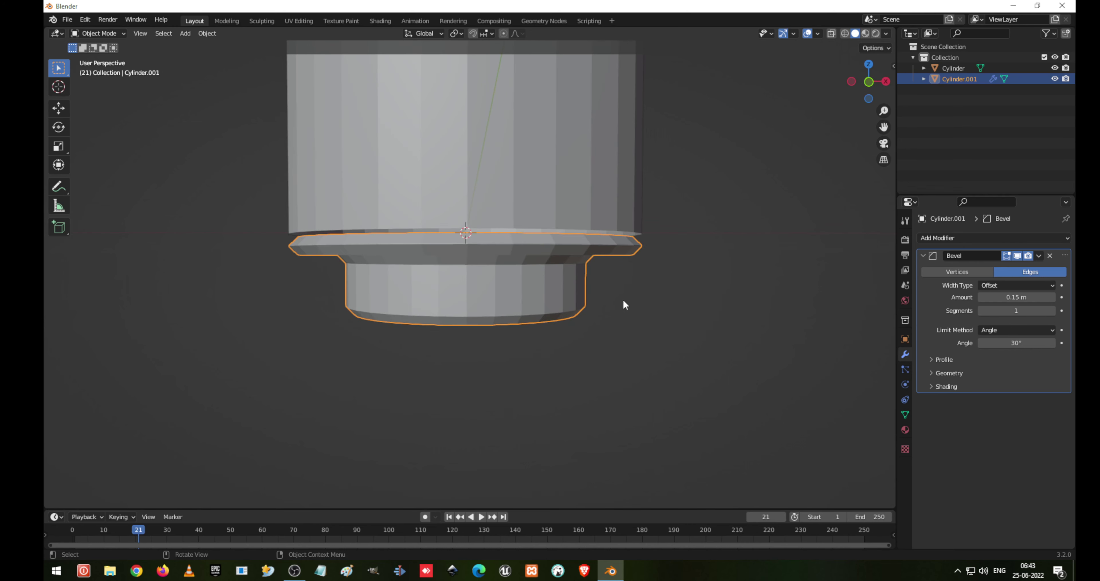
Step: Add a Subdivision Surface modifier to the ring piece with viewport and render levels set to 3
left_click(985, 237)
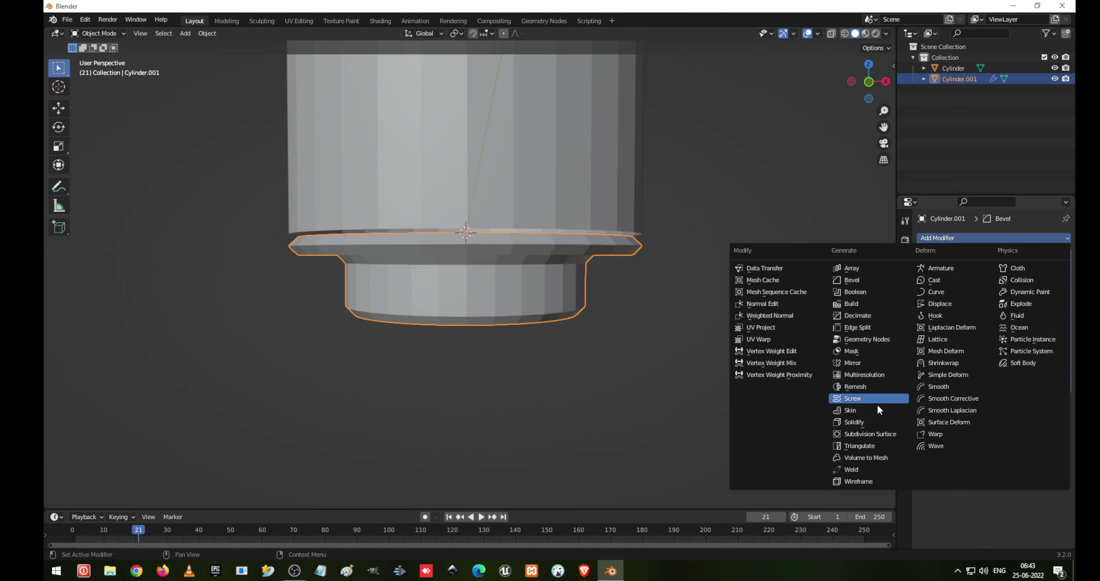
left_click(883, 434)
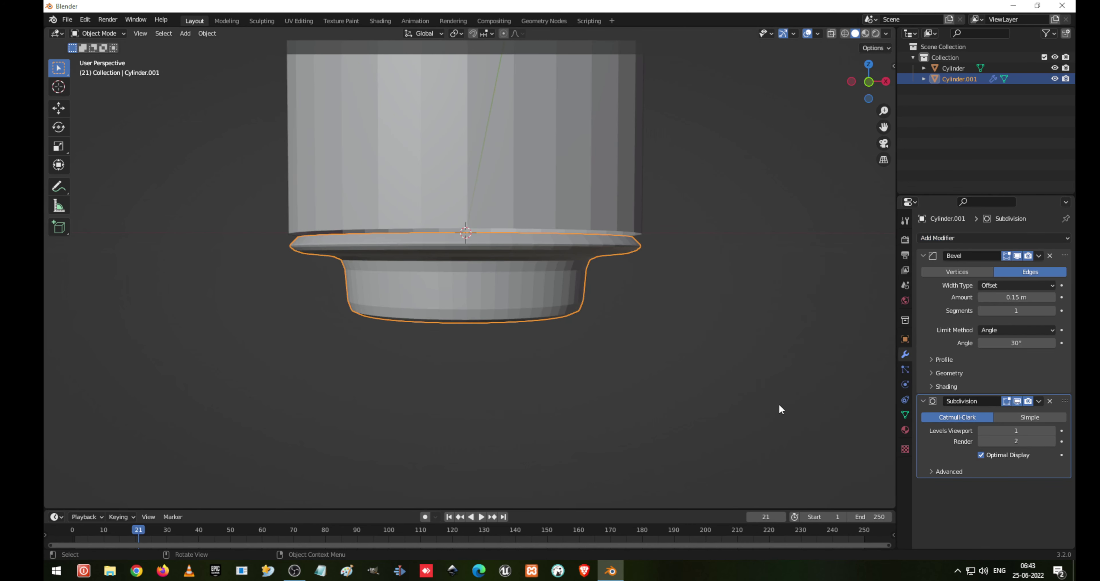
left_click(1052, 430)
left_click(1052, 430)
left_click(1051, 441)
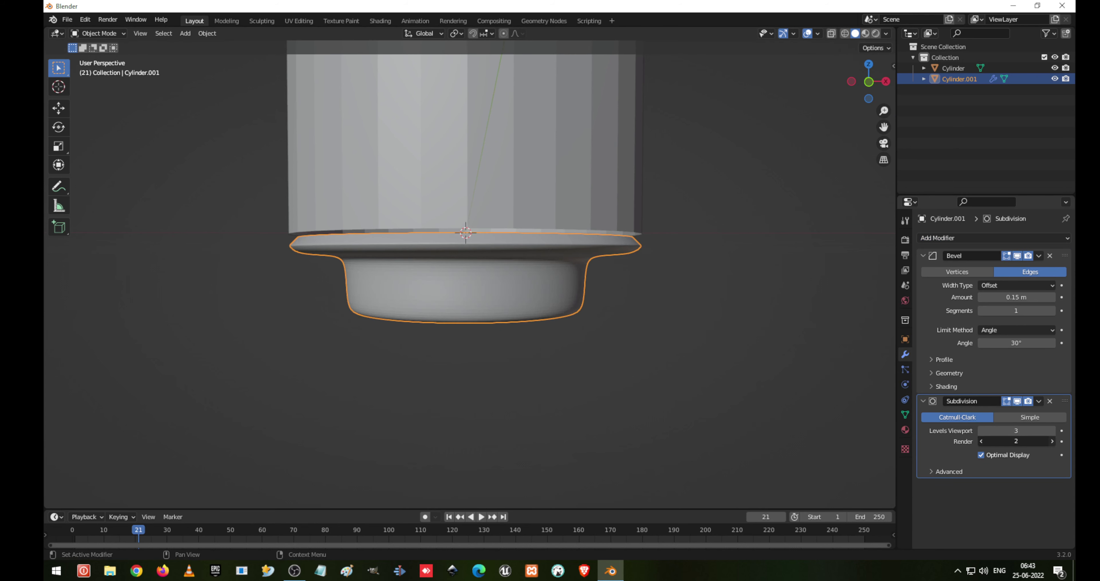
middle_click_drag(675, 308, 520, 246)
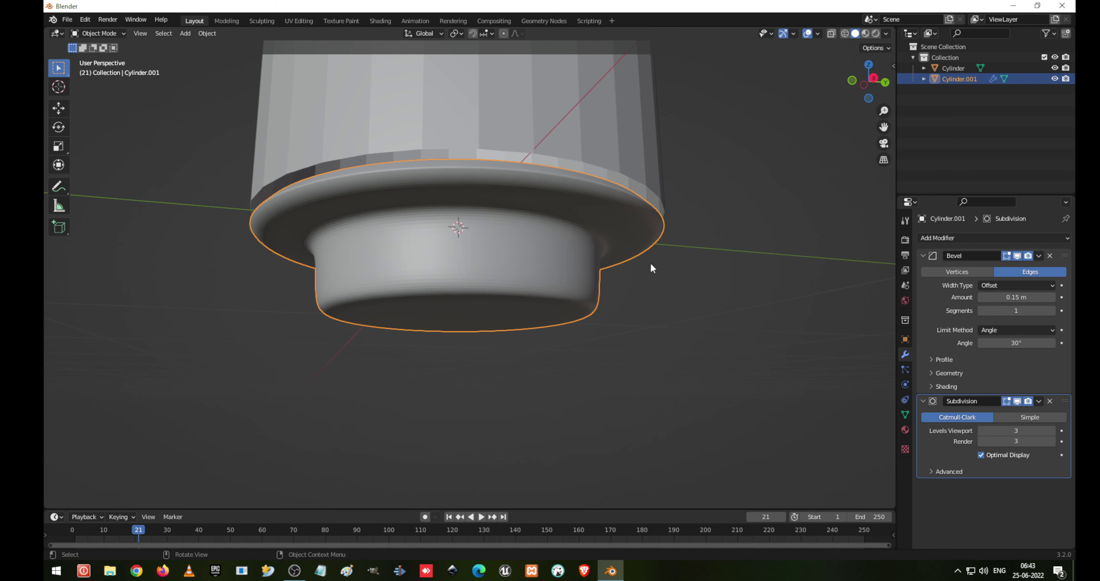
right_click(529, 226)
key("Escape")
Step: Try the Bevel modifier on Vertices and switch it back to Edges
left_click(967, 271)
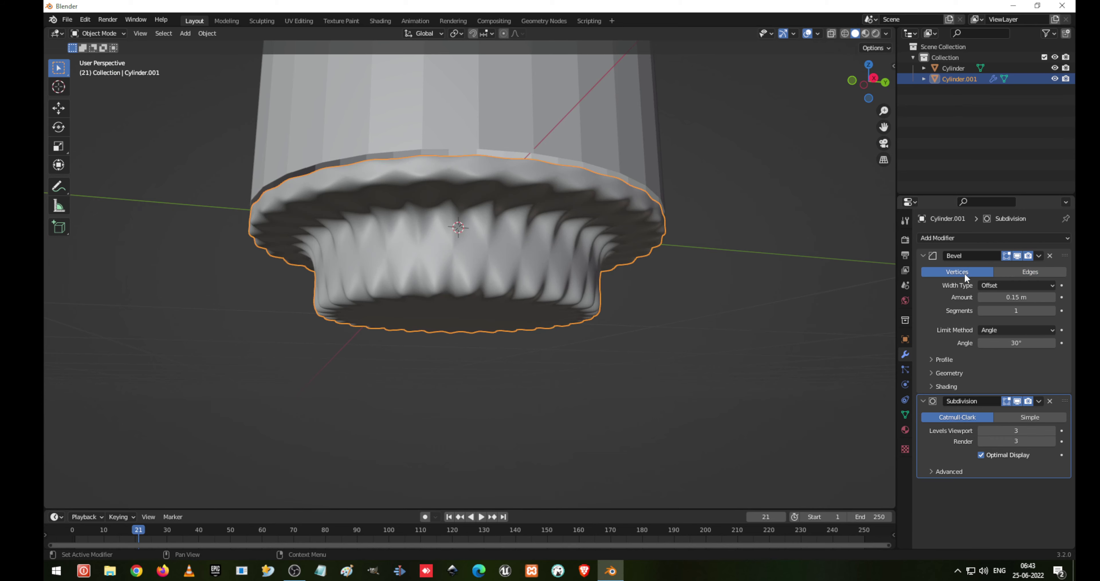
middle_click_drag(418, 378, 495, 359)
left_click(1022, 272)
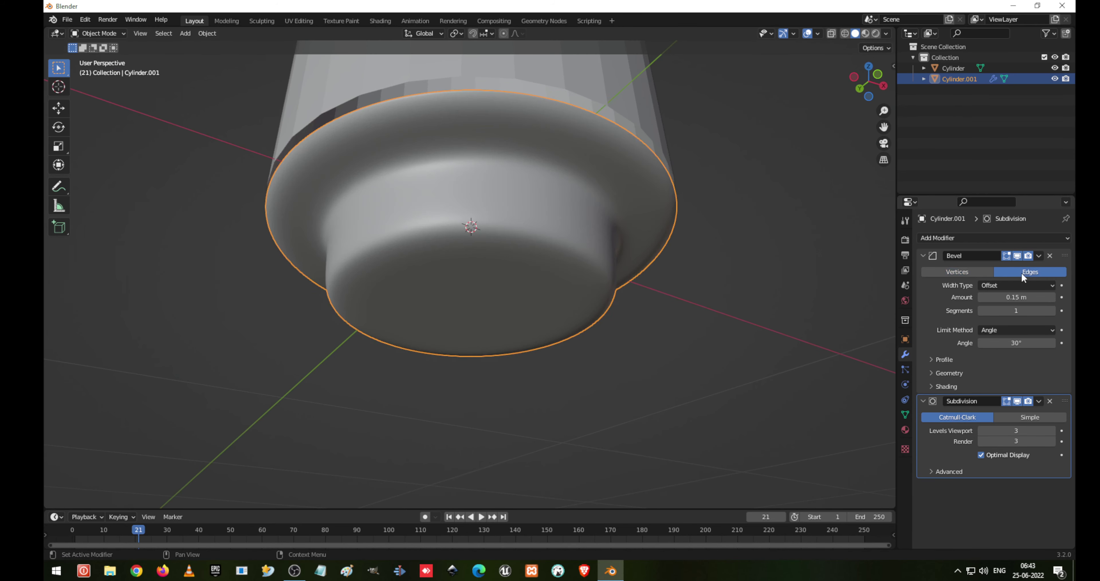
Step: Set the Bevel modifier's width type to Percent
left_click(1013, 284)
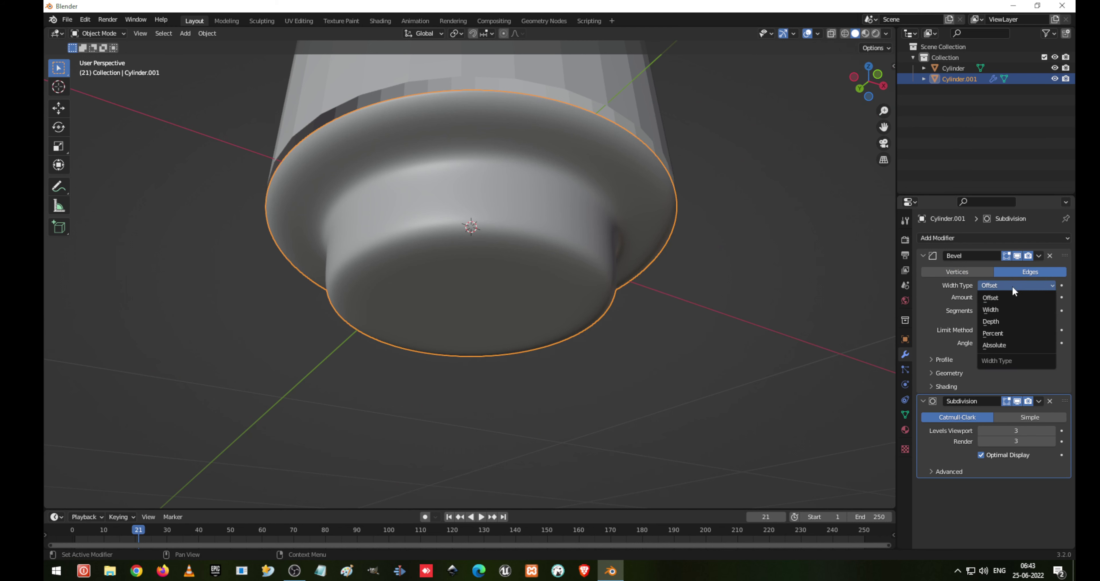
left_click(1010, 333)
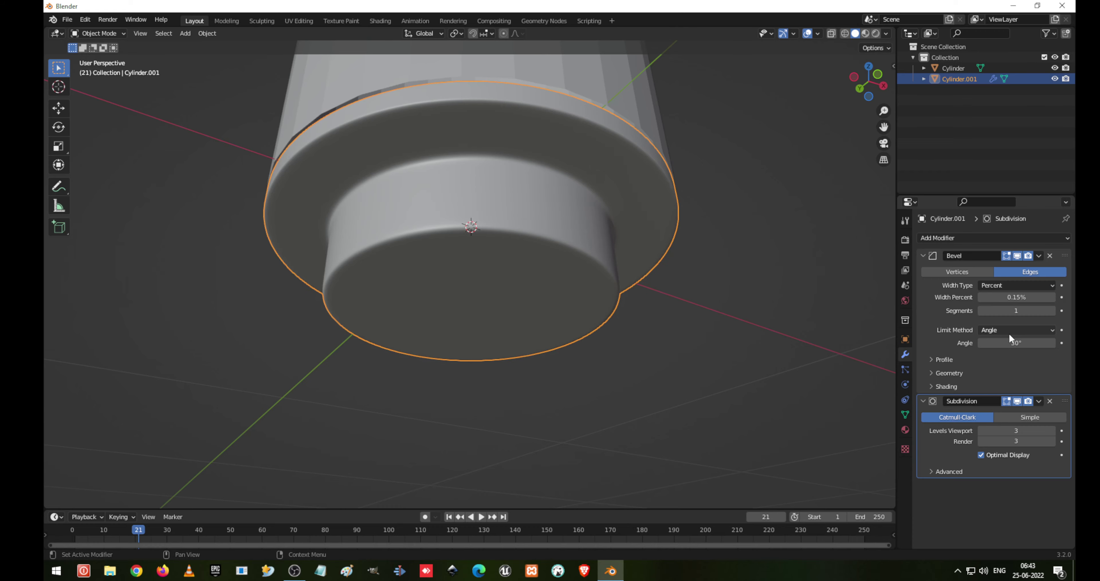
middle_click_drag(704, 220, 649, 233)
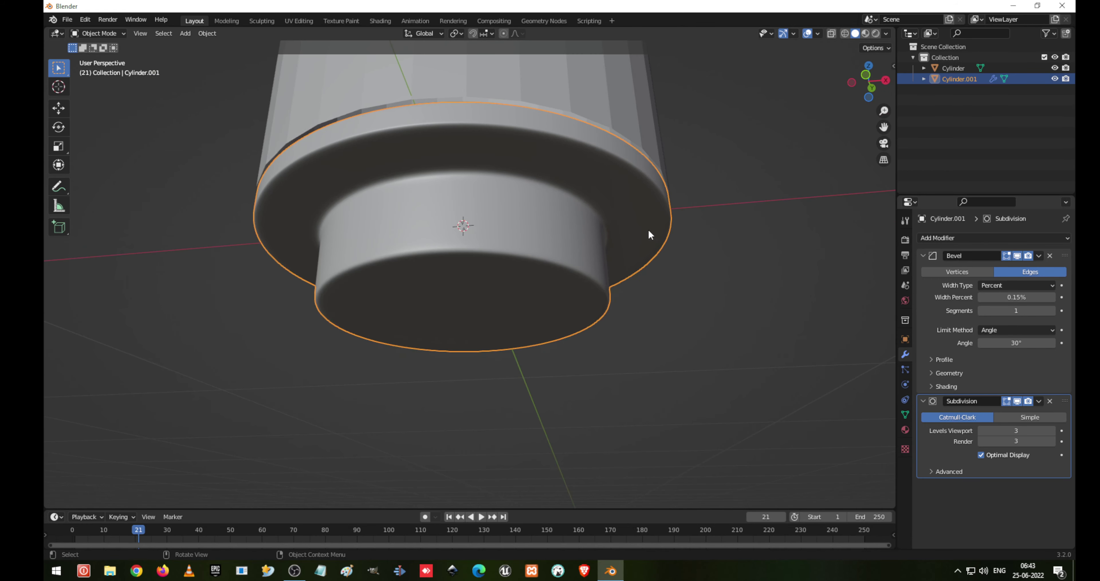
Step: Add a Bevel modifier to the tall pole and set its width type to Percent
scroll(555, 290, "down", 5)
mouse_move(530, 274)
middle_mouse_down()
mouse_move(531, 306)
mouse_move(528, 291)
middle_mouse_up()
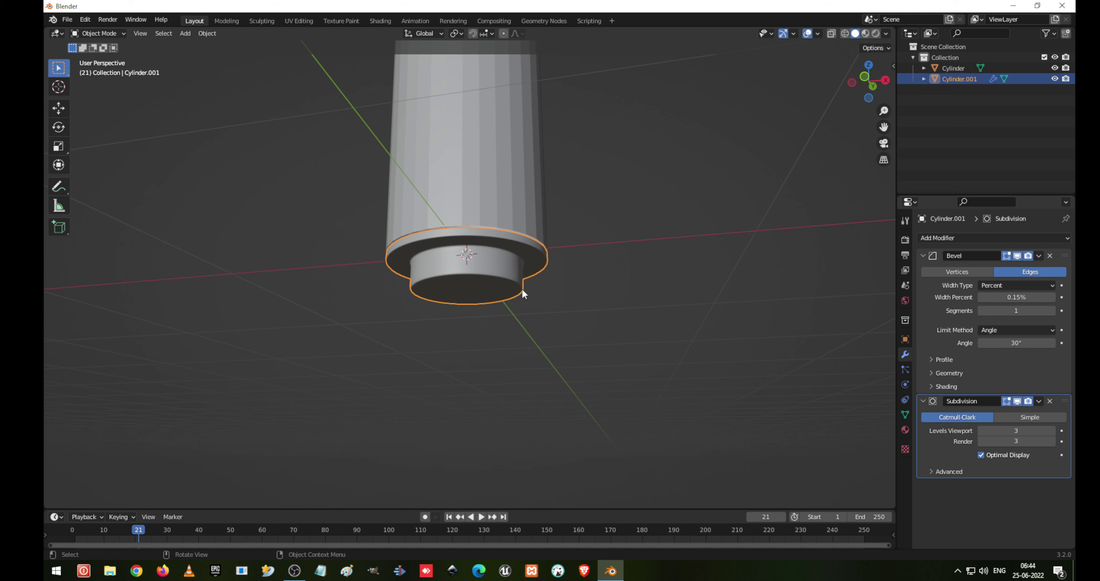
middle_click_drag(522, 287, 482, 243)
left_click(482, 195)
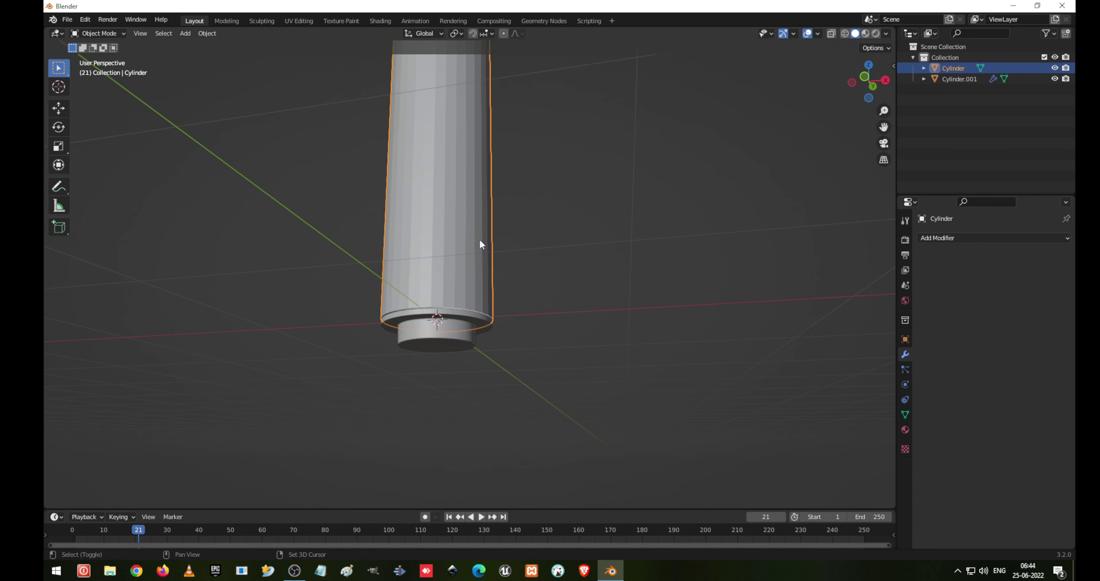
left_click(958, 238)
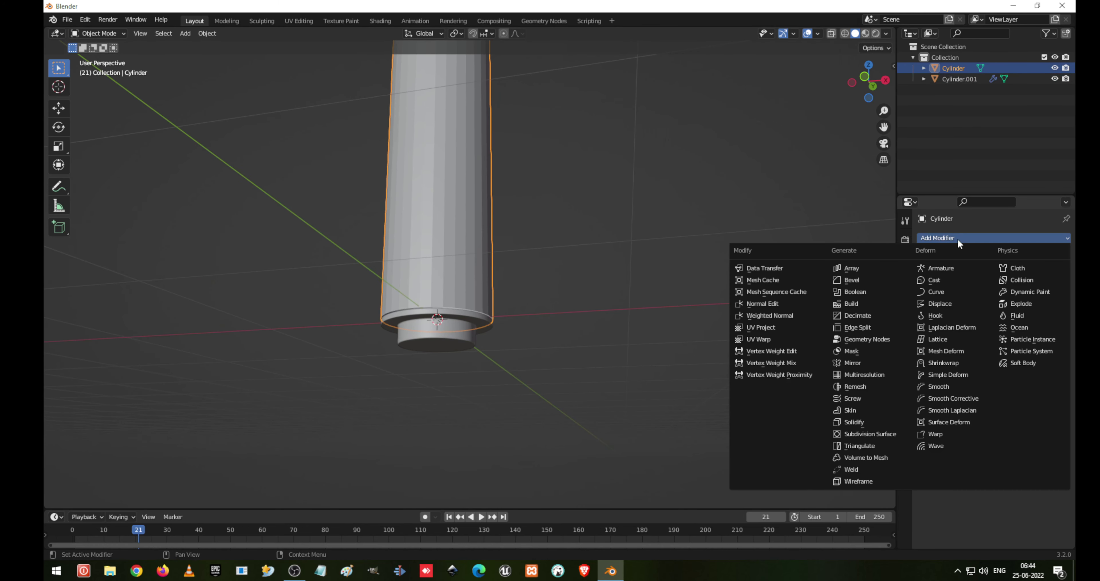
left_click(872, 281)
left_click(1023, 282)
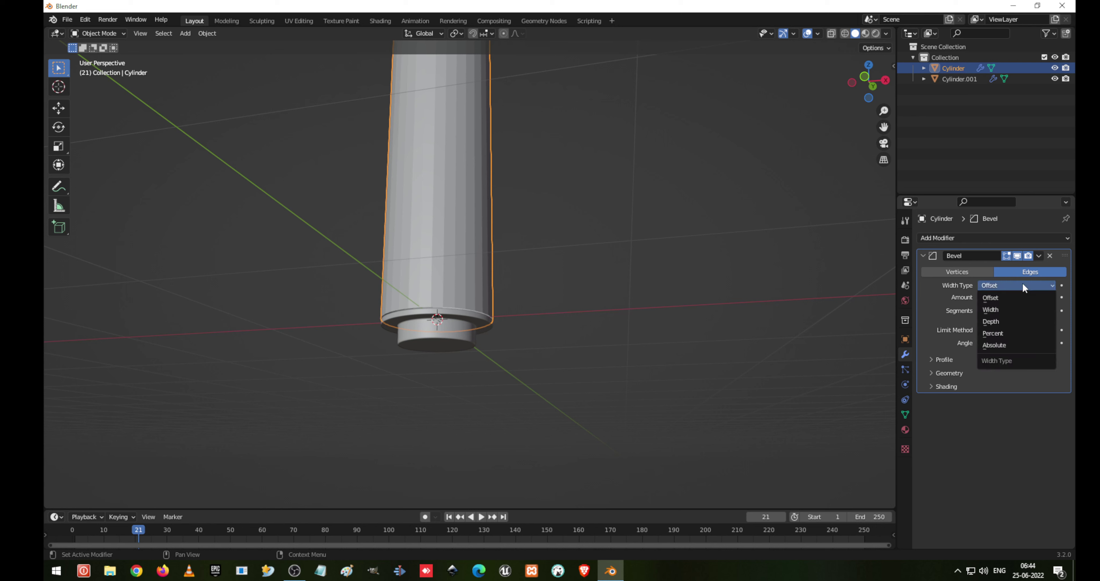
left_click(1022, 329)
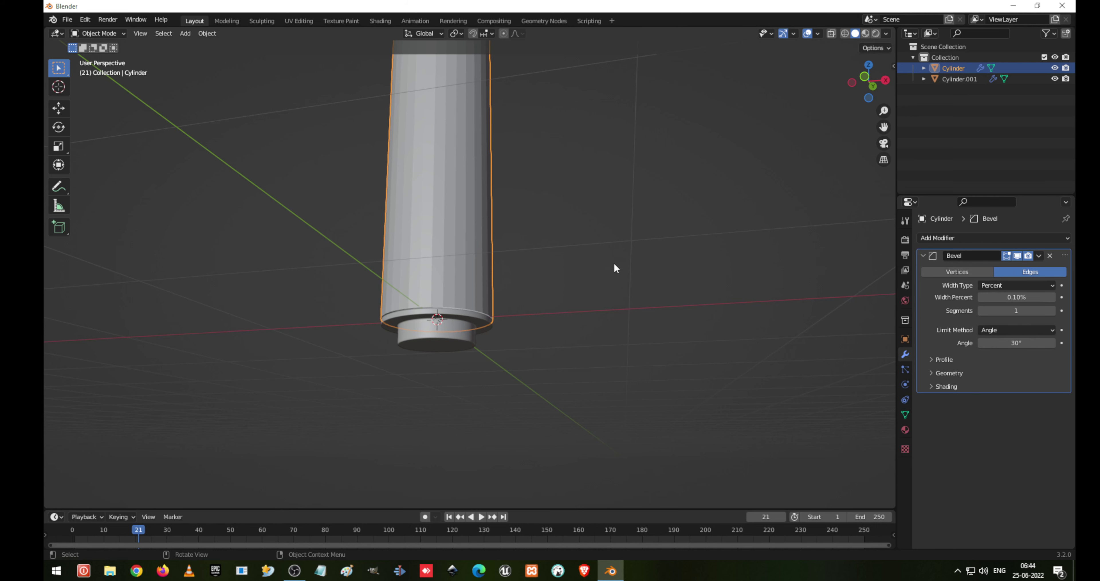
Step: Add a Subdivision Surface modifier to the pole with viewport and render levels set to 3
key("ctrl+3")
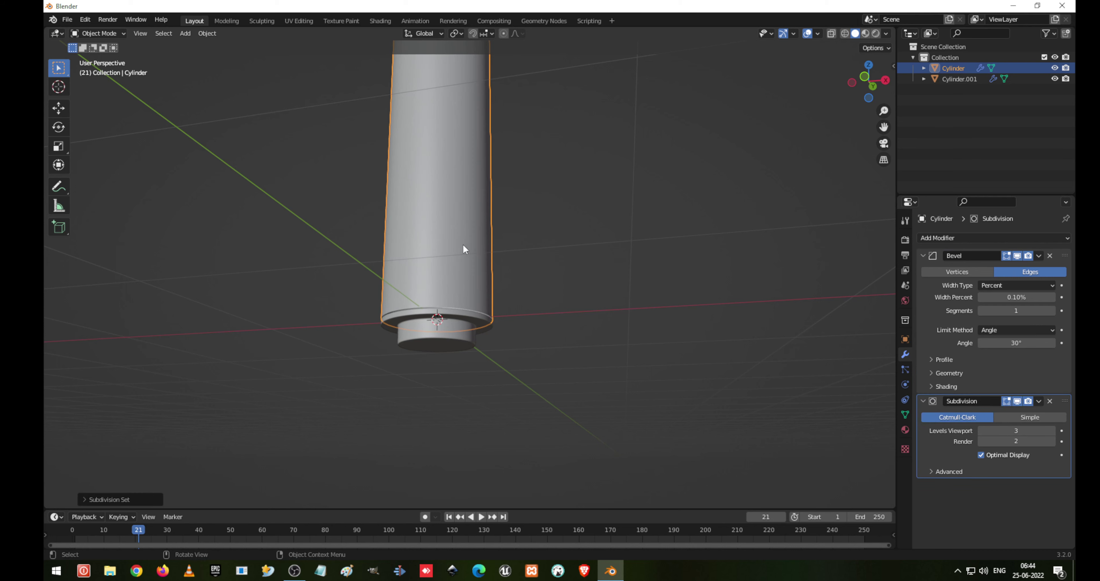
middle_click_drag(463, 244, 483, 287)
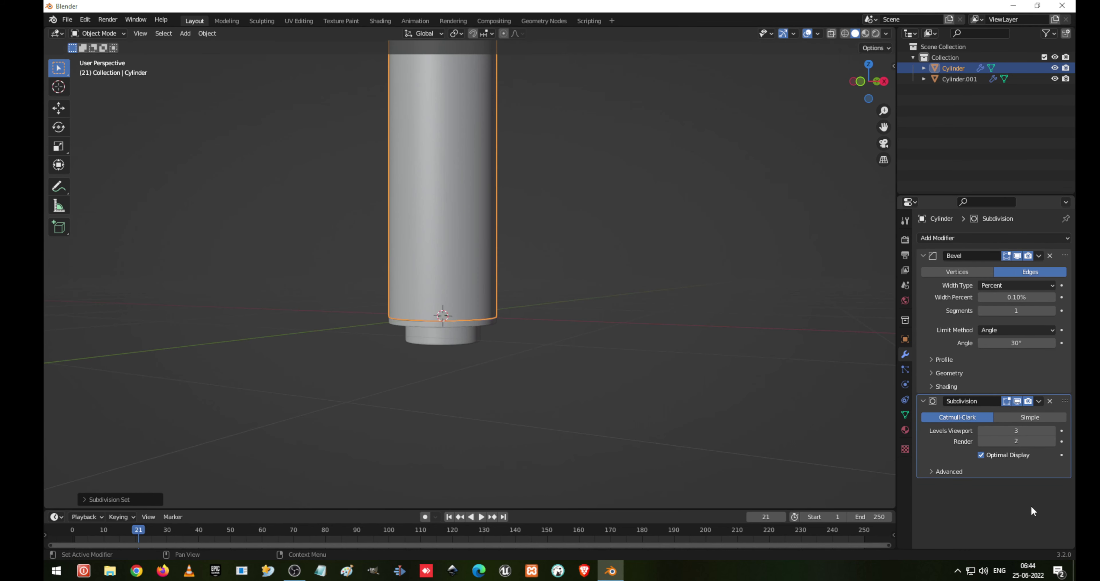
left_click(1052, 441)
Step: Set the ring piece's Bevel width percent to 0.1%
left_click(440, 332)
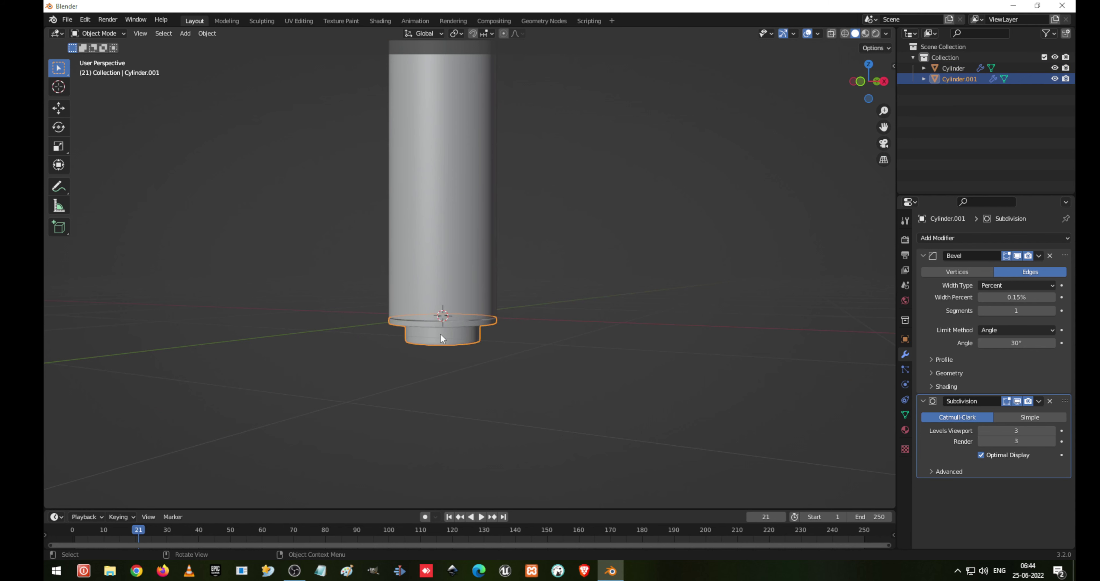
double_click(1020, 299)
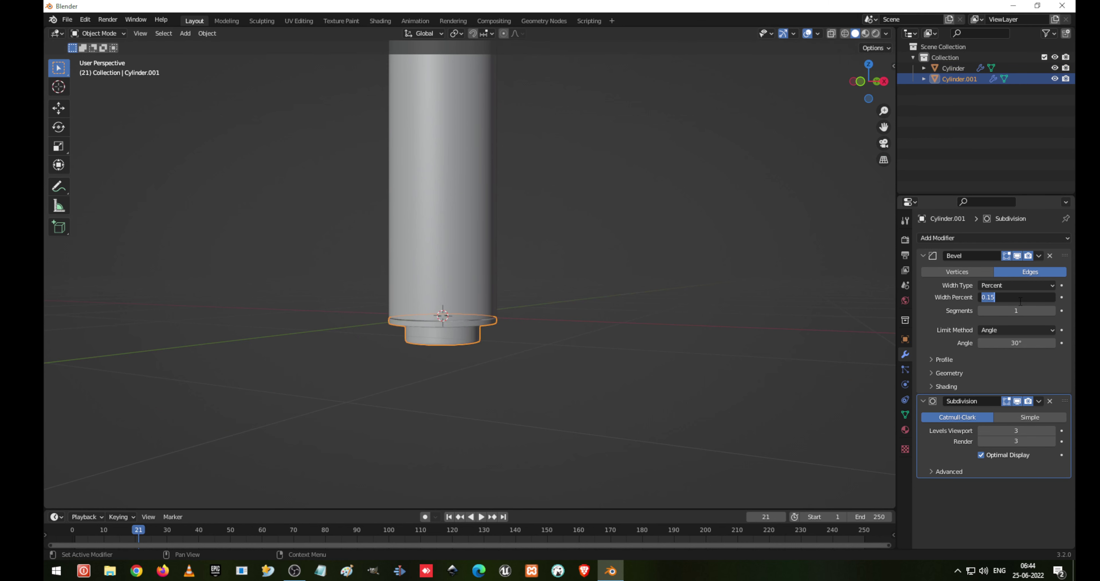
type("0.1")
key("Return")
scroll(412, 375, "up", 3)
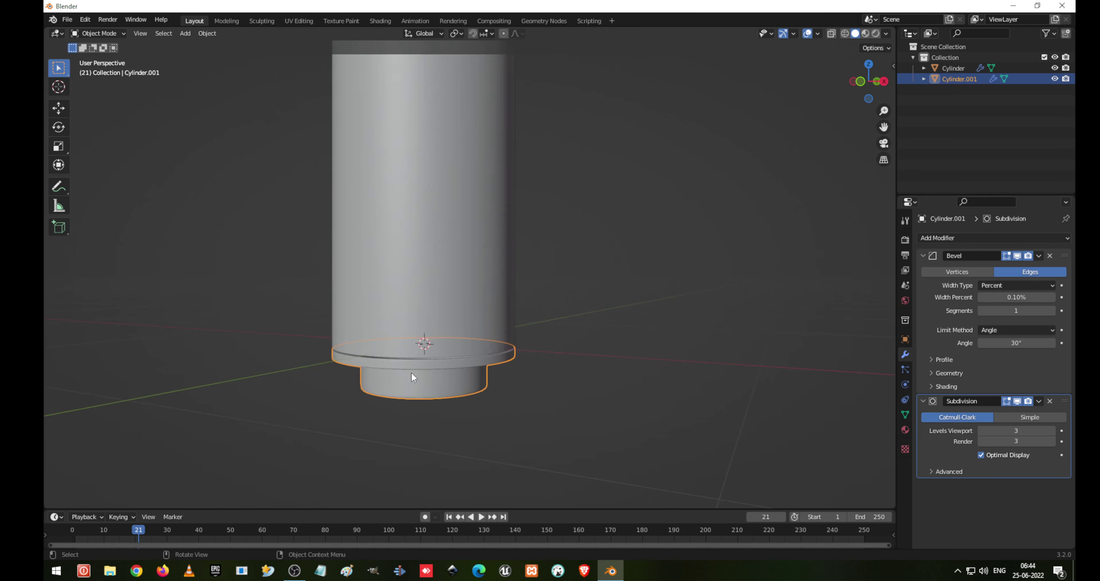
Step: Save the file as Pen in the YBlenderFile folder
middle_click_drag(411, 371, 445, 302)
key("ctrl+s")
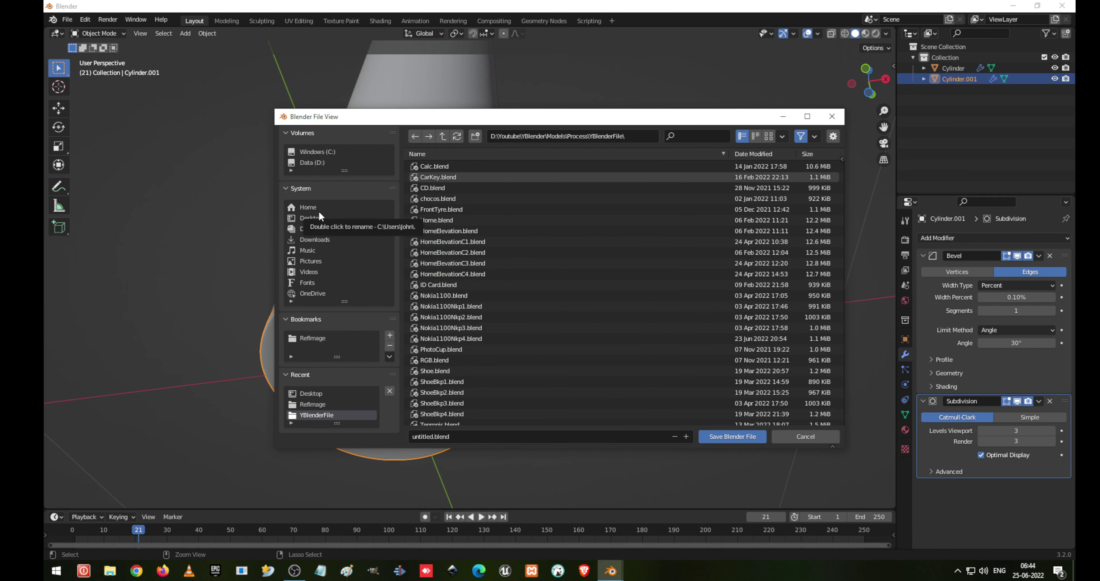
left_click(473, 438)
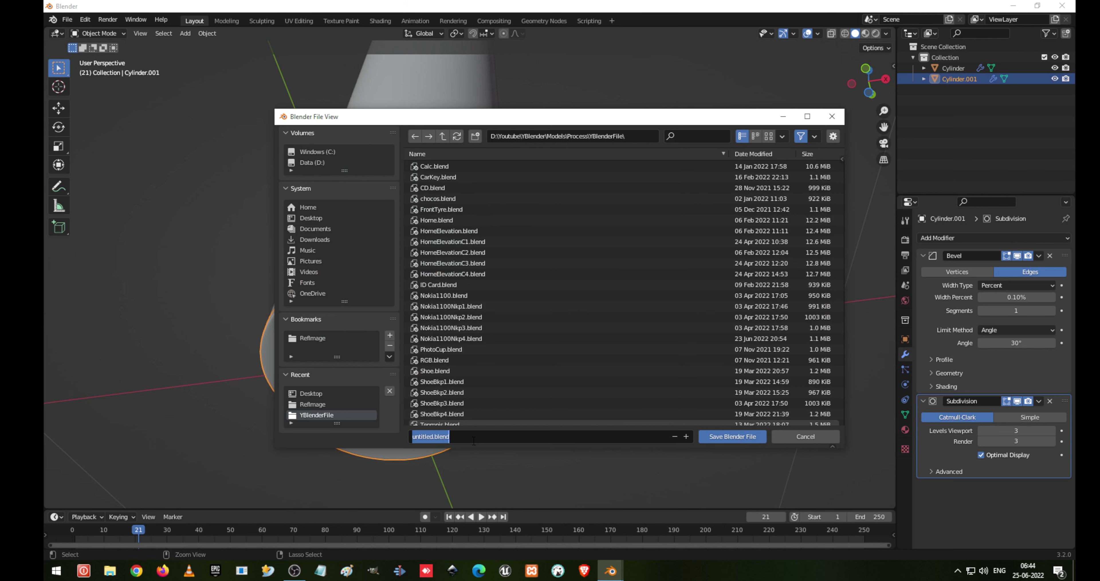
type("Pen")
key("Return")
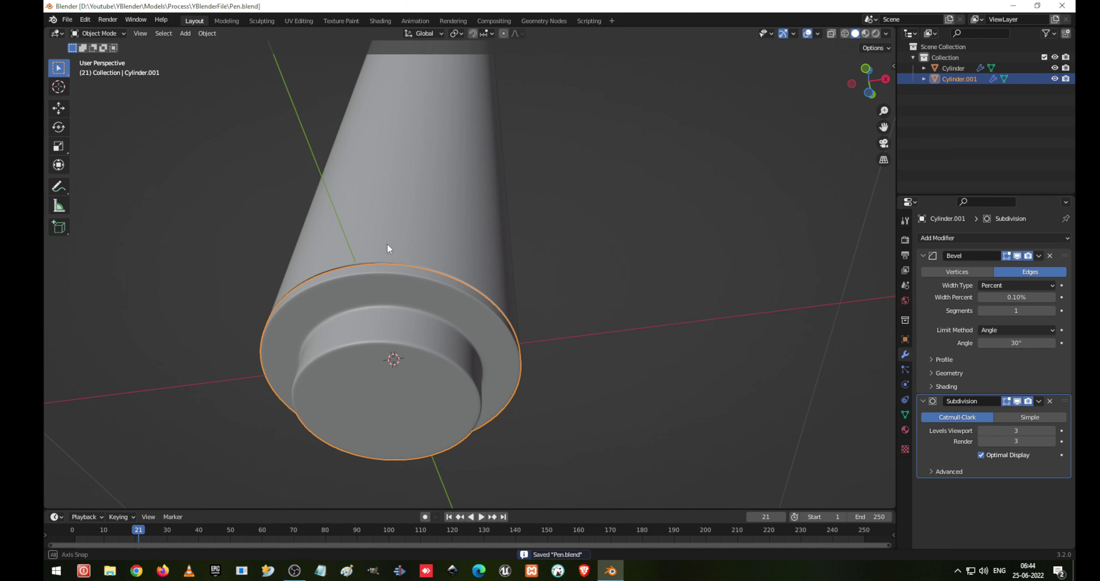
Step: Shorten the pole by moving all of its upper-end vertices down along the Z axis in Edit Mode
middle_click_drag(387, 244, 400, 279)
scroll(400, 279, "down", 6)
middle_click_drag(436, 135, 379, 413, "shift")
scroll(397, 231, "down", 4)
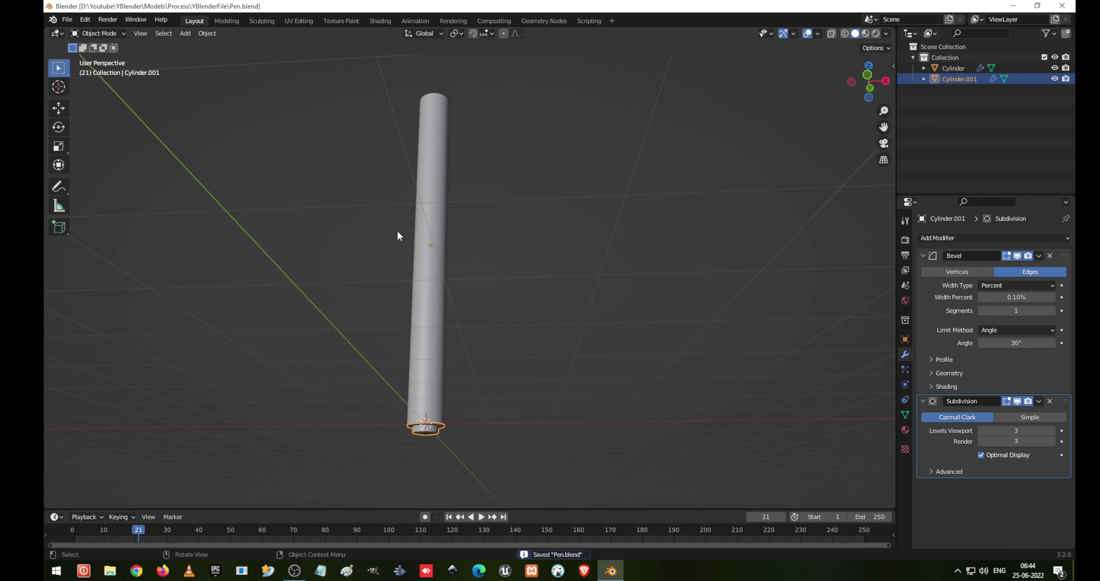
scroll(397, 230, "down", 1)
middle_click_drag(433, 166, 447, 219)
middle_click_drag(443, 117, 447, 299, "shift")
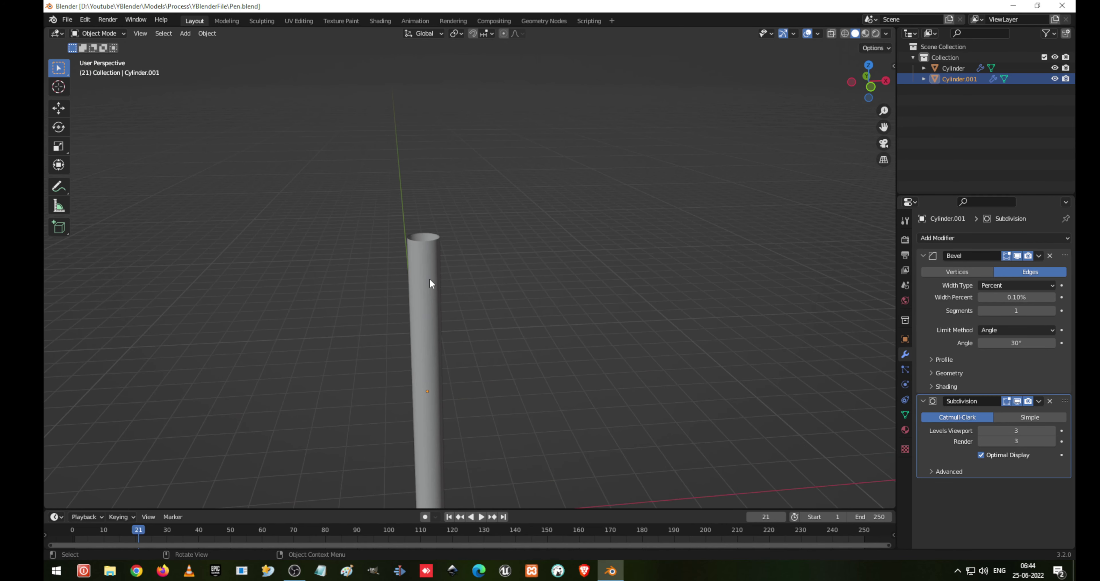
left_click(430, 280)
key("Tab")
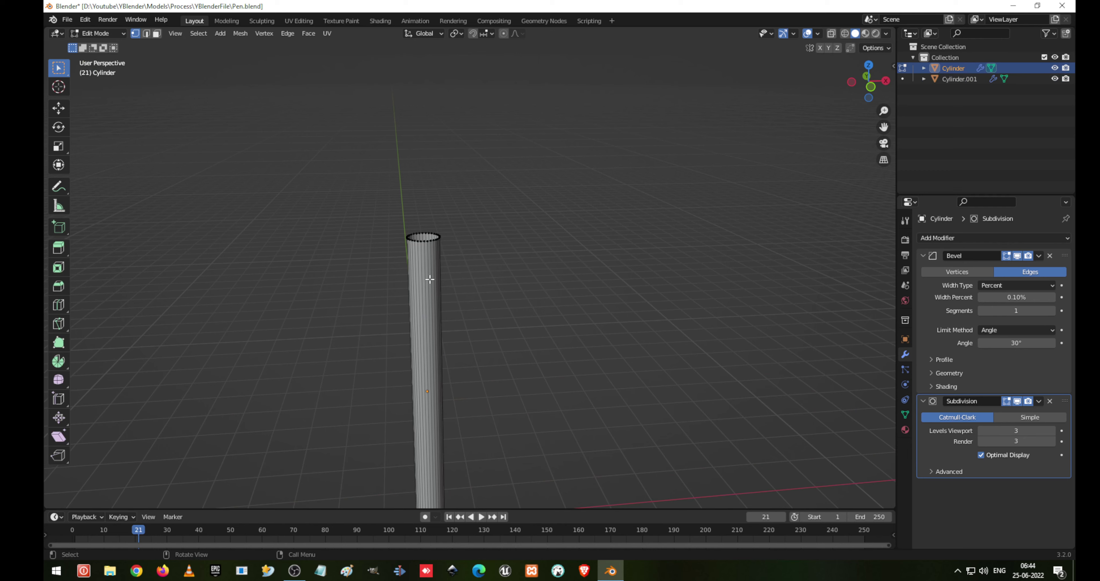
key("KP_1")
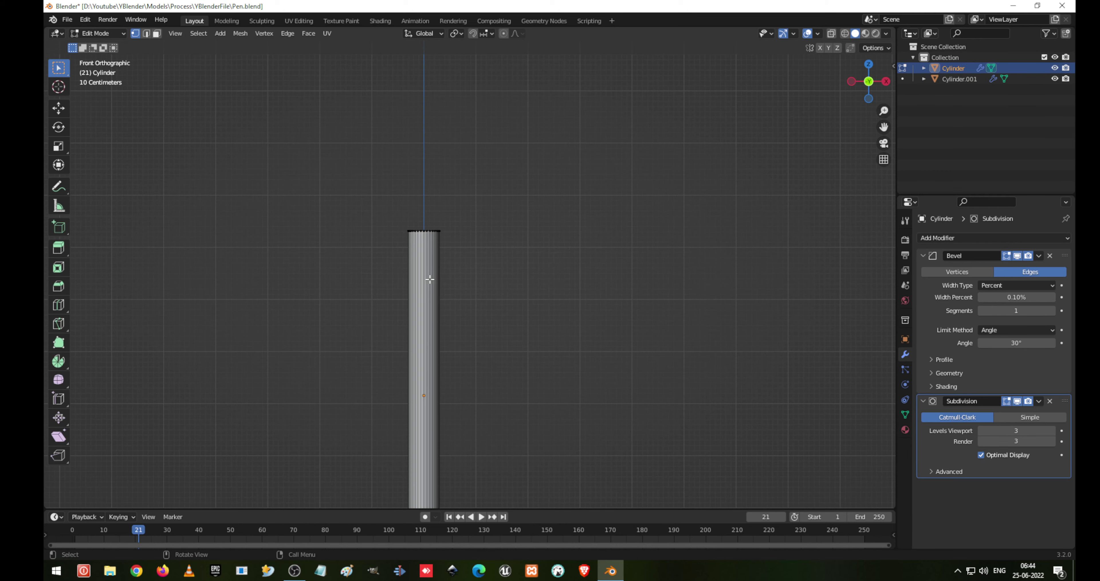
key("alt+z")
left_click_drag(305, 140, 508, 293)
scroll(501, 292, "down", 2)
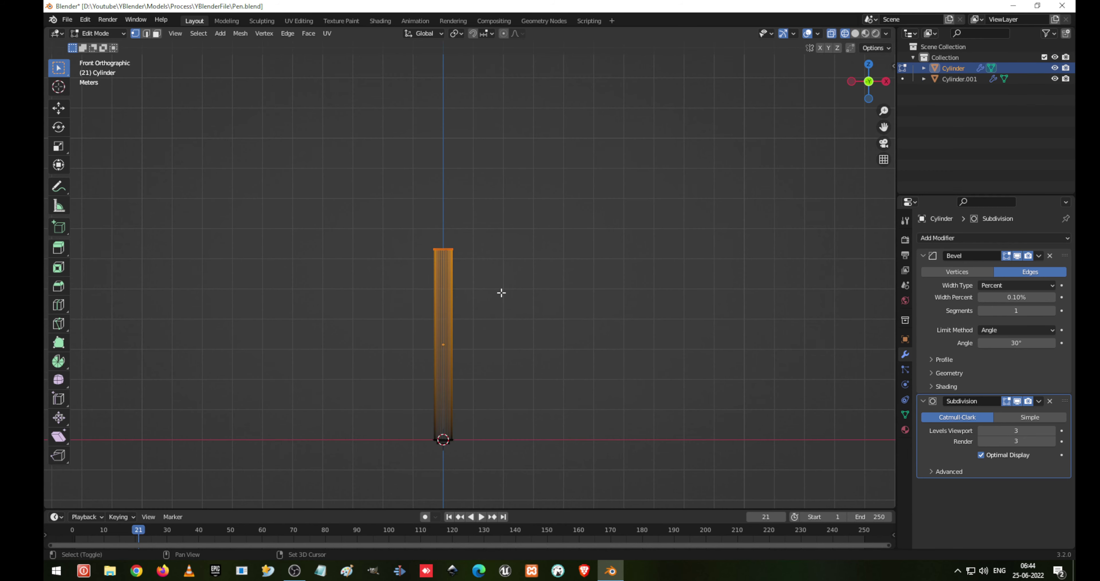
middle_click_drag(502, 292, 501, 224, "shift")
key("g")
key("z")
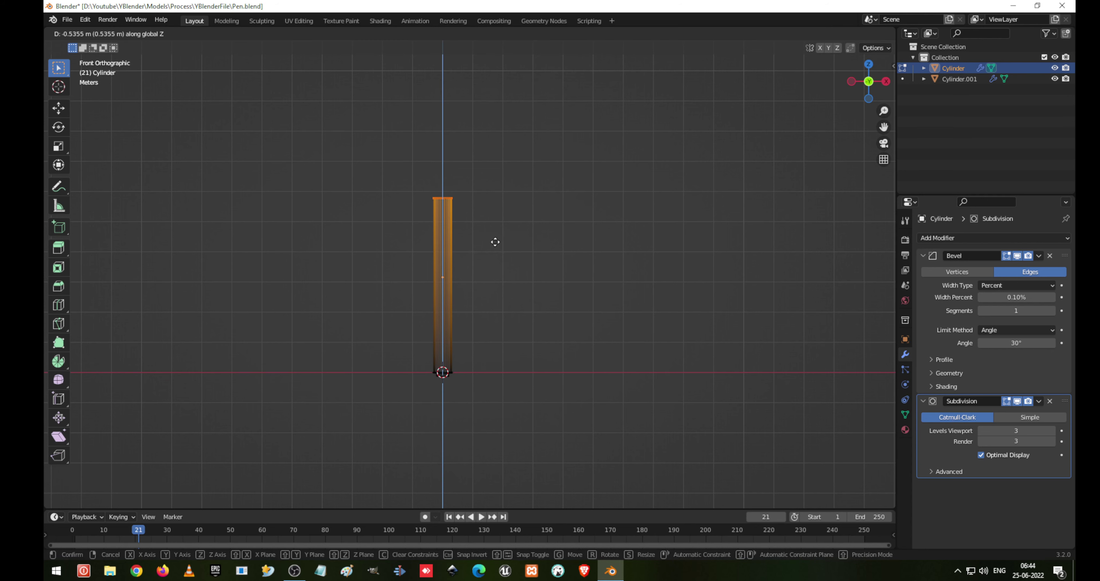
left_click(492, 263)
scroll(472, 287, "up", 3)
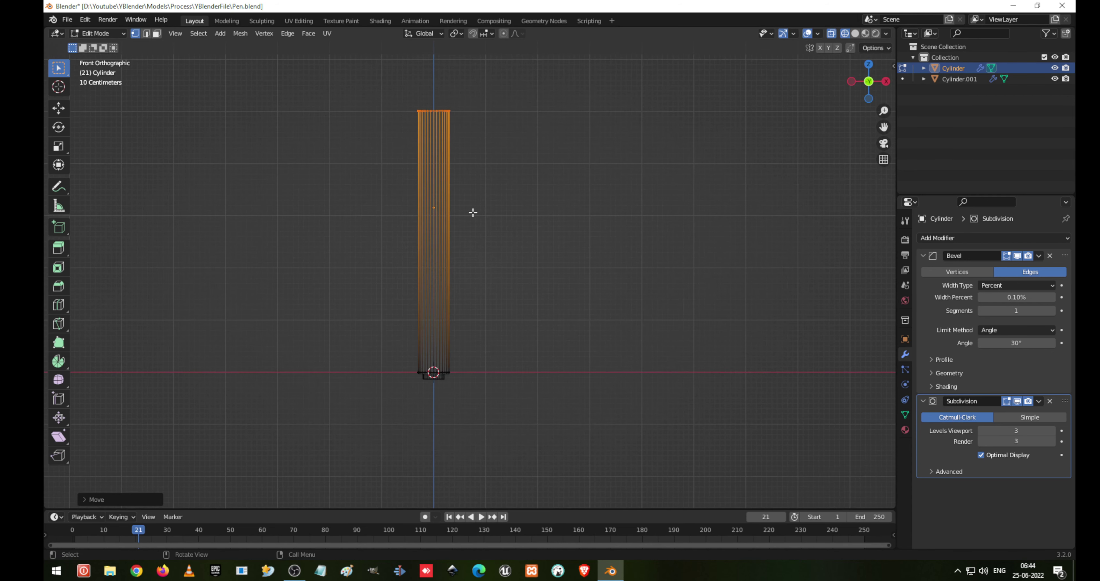
Step: Cut six evenly spaced edge loops around the pole, then return to Object Mode with X-ray off and nothing selected
key("alt+a")
key("ctrl+r")
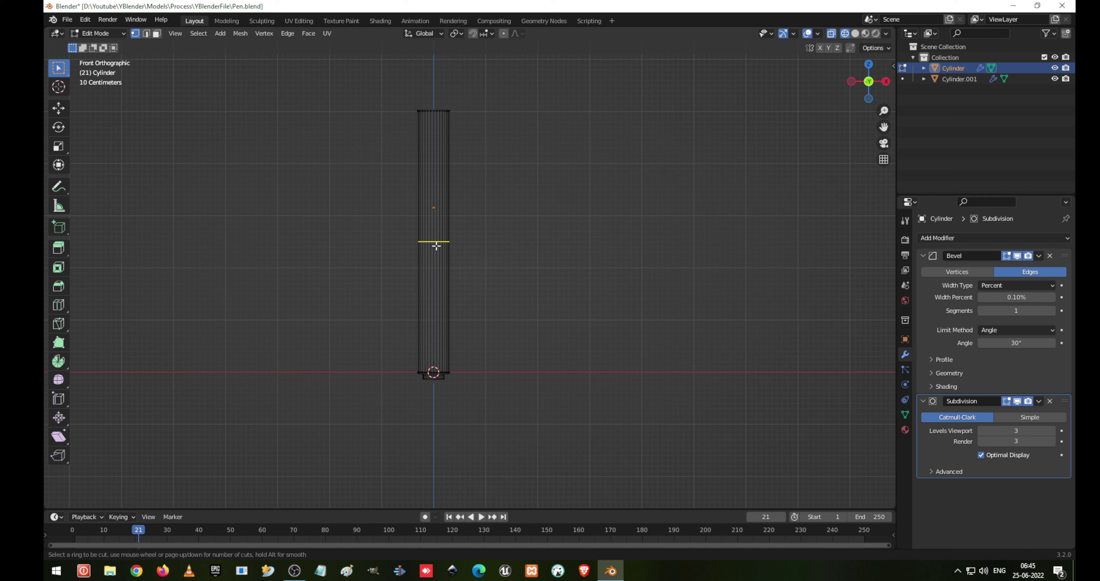
scroll(436, 246, "up", 3)
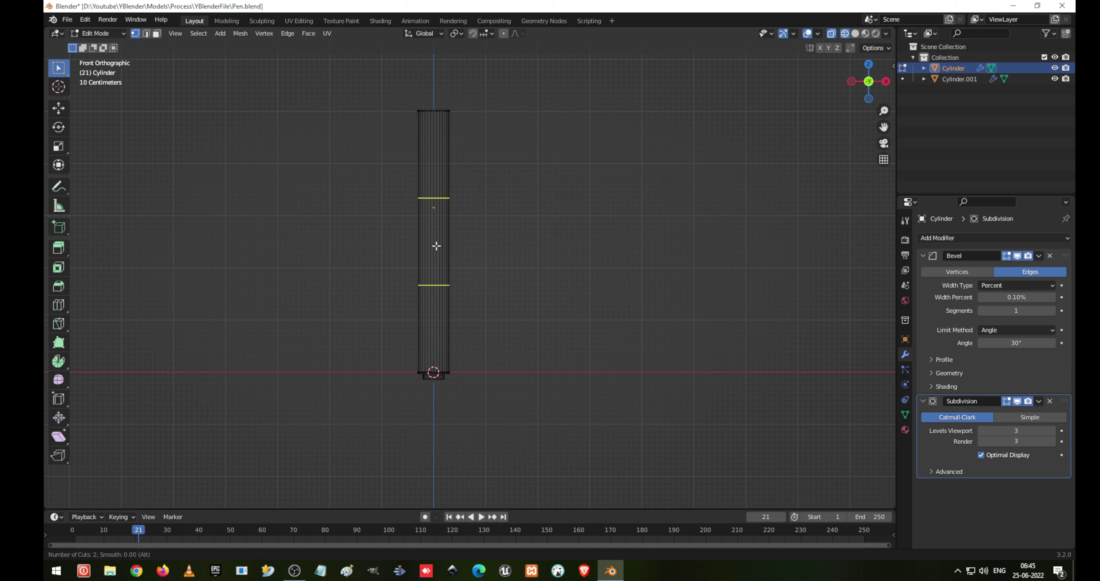
scroll(436, 245, "up", 2)
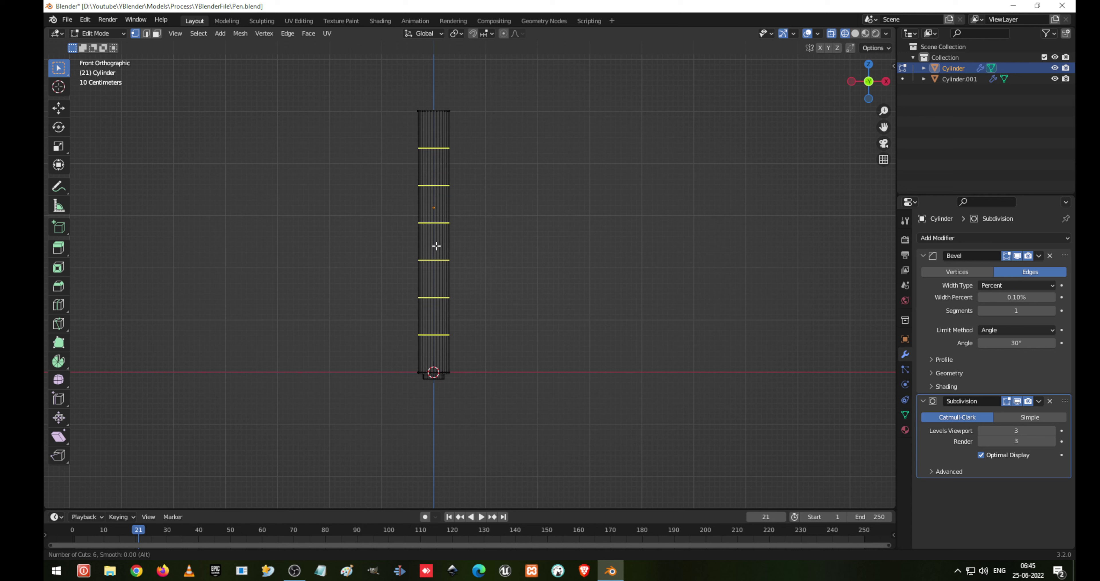
left_click(436, 245)
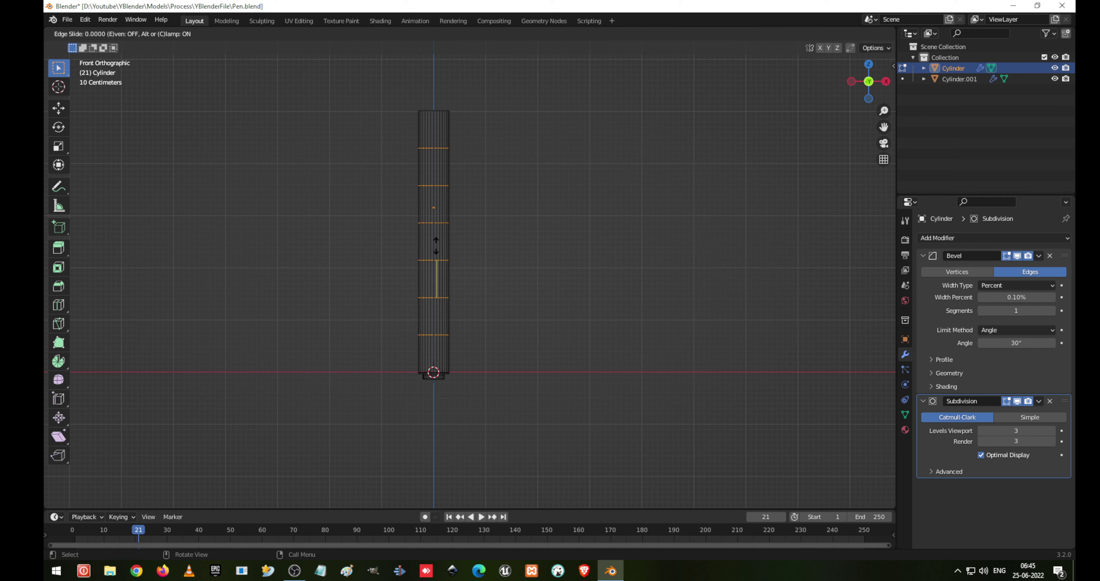
right_click(436, 246)
left_click(522, 228)
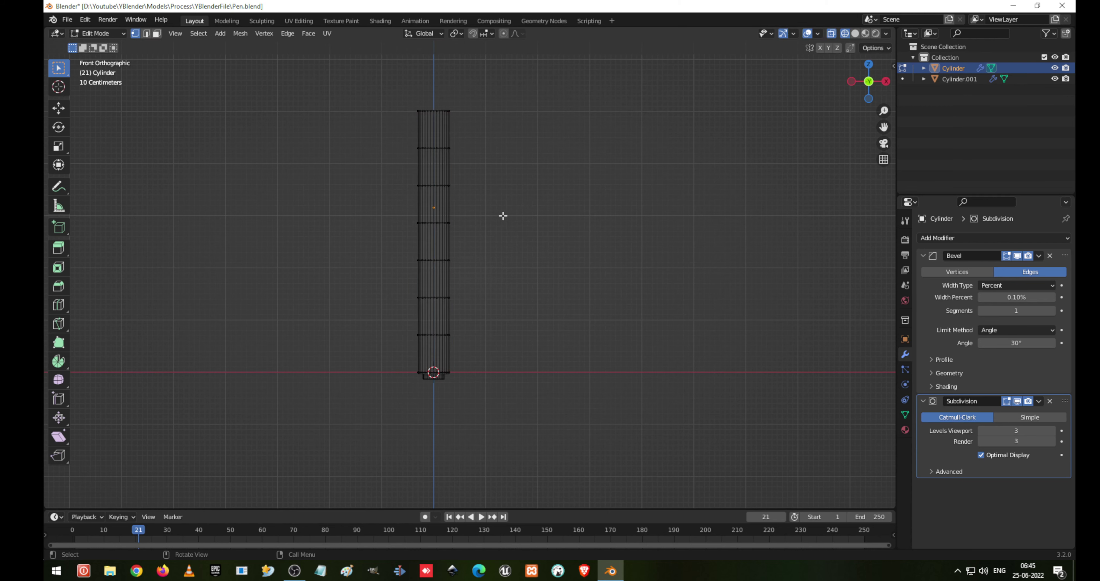
key("Tab")
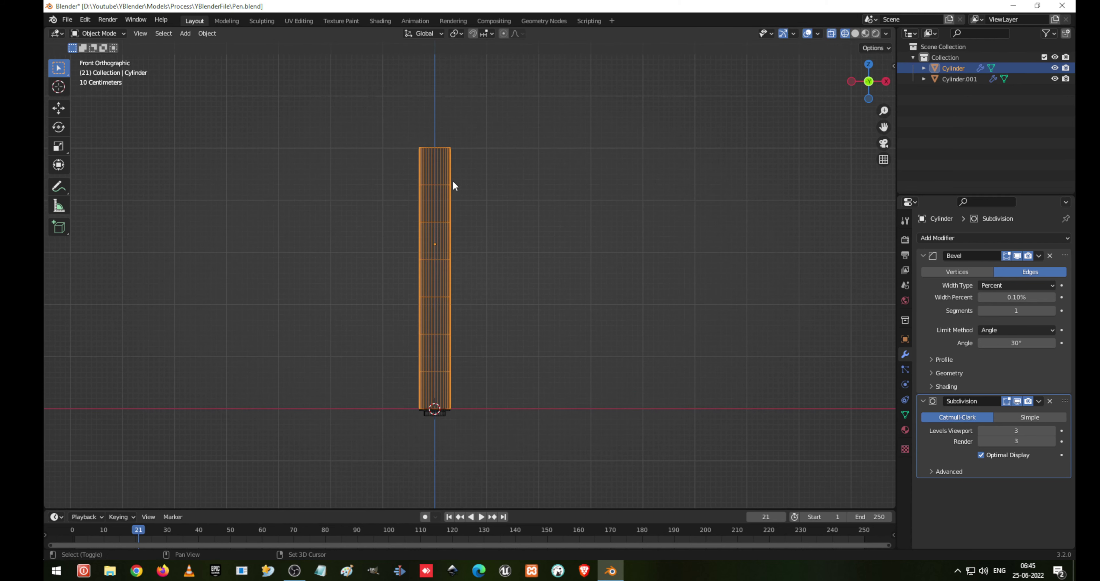
key("alt+z")
left_click(564, 271)
Step: Extrude the pole's upper rim vertices inward in Edit Mode, scaling the new loop to about 0.93
middle_click_drag(564, 272, 539, 215)
scroll(539, 215, "up", 5)
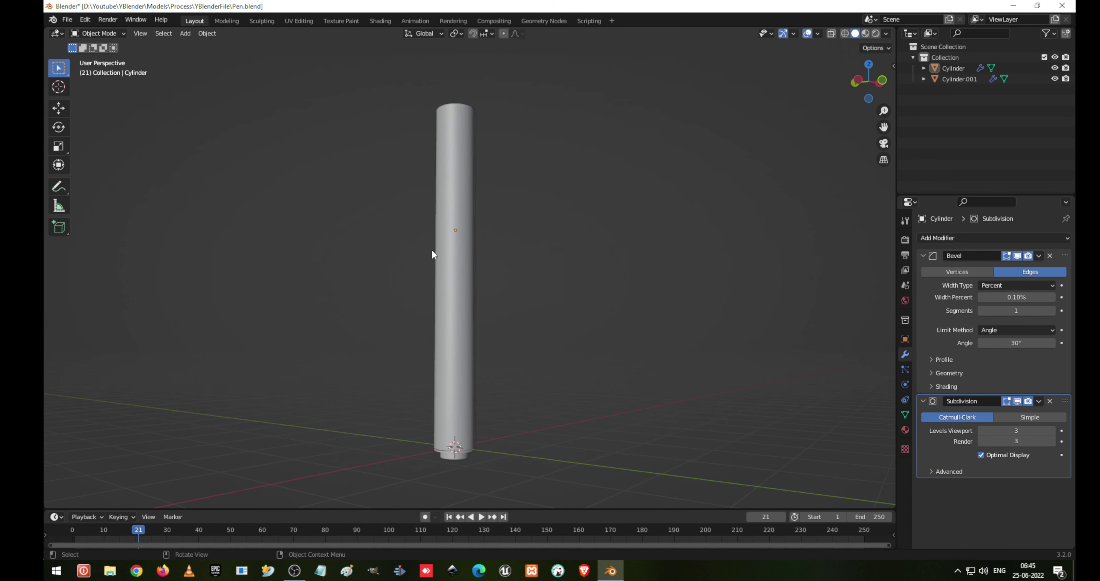
middle_click_drag(470, 165, 463, 282, "shift")
left_click(462, 282)
key("Tab")
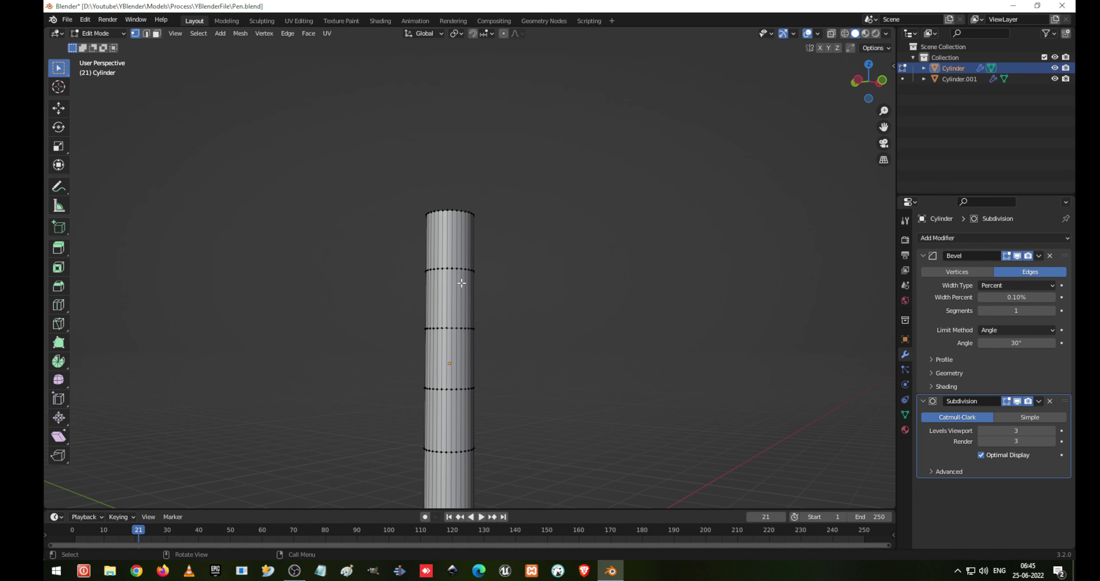
key("KP_1")
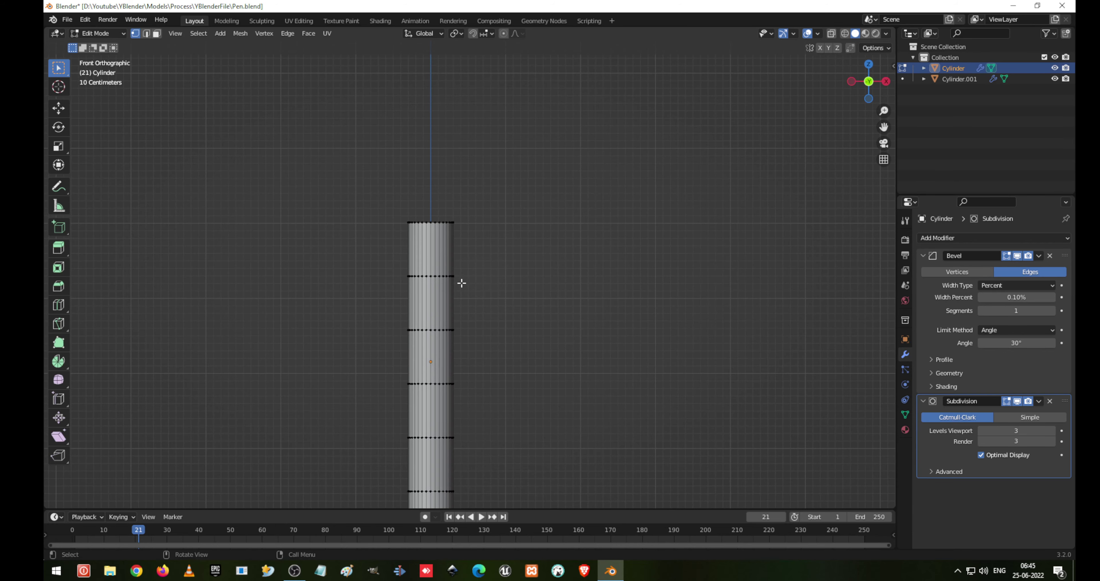
key("alt+z")
left_click_drag(349, 191, 552, 238)
scroll(481, 232, "up", 7)
scroll(491, 299, "down", 5)
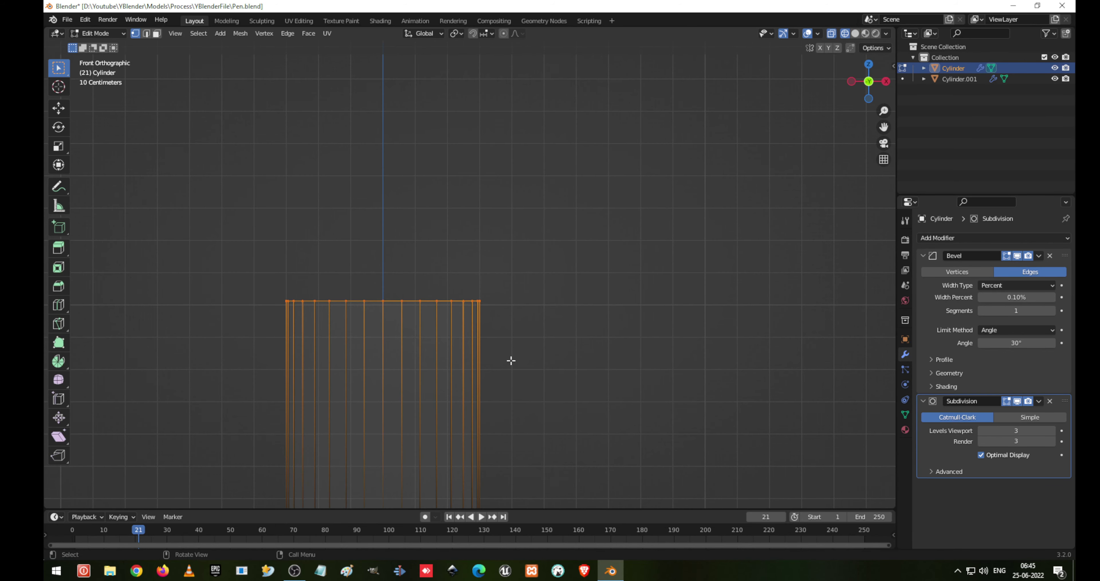
middle_click_drag(511, 361, 541, 360)
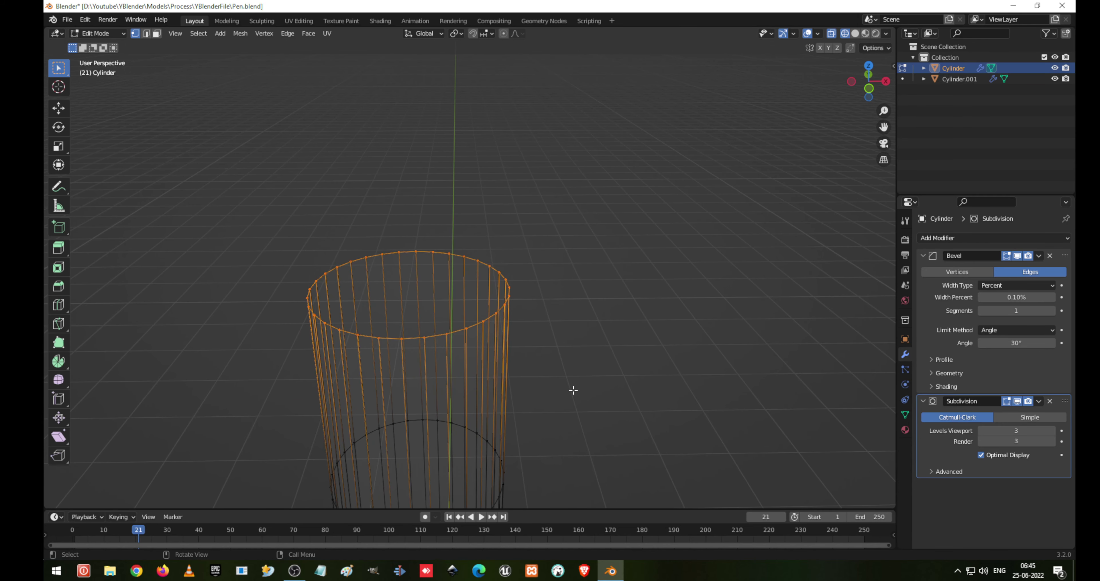
key("e")
key("s")
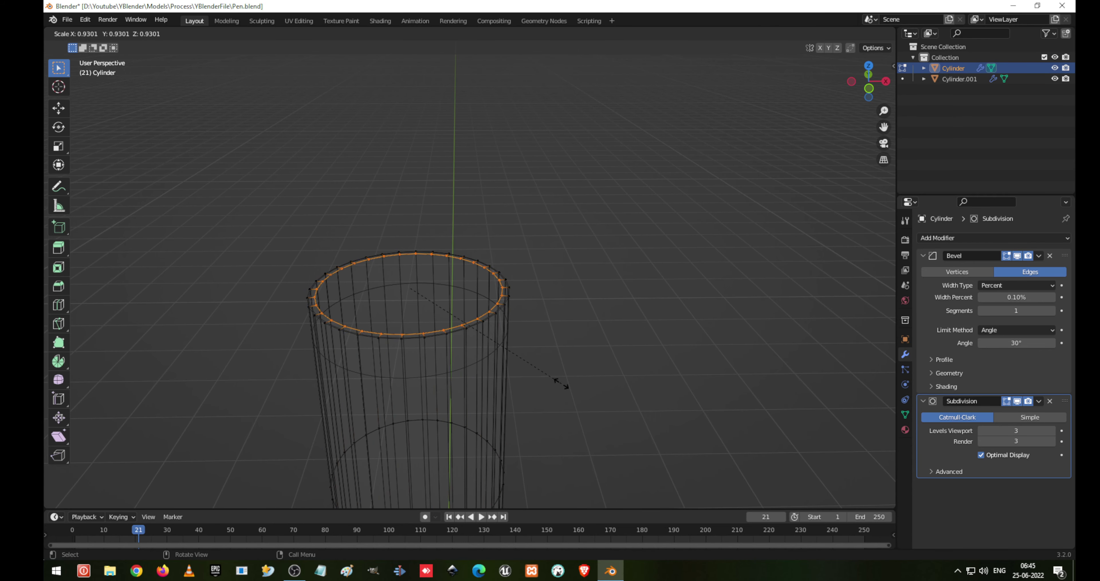
left_click(560, 380)
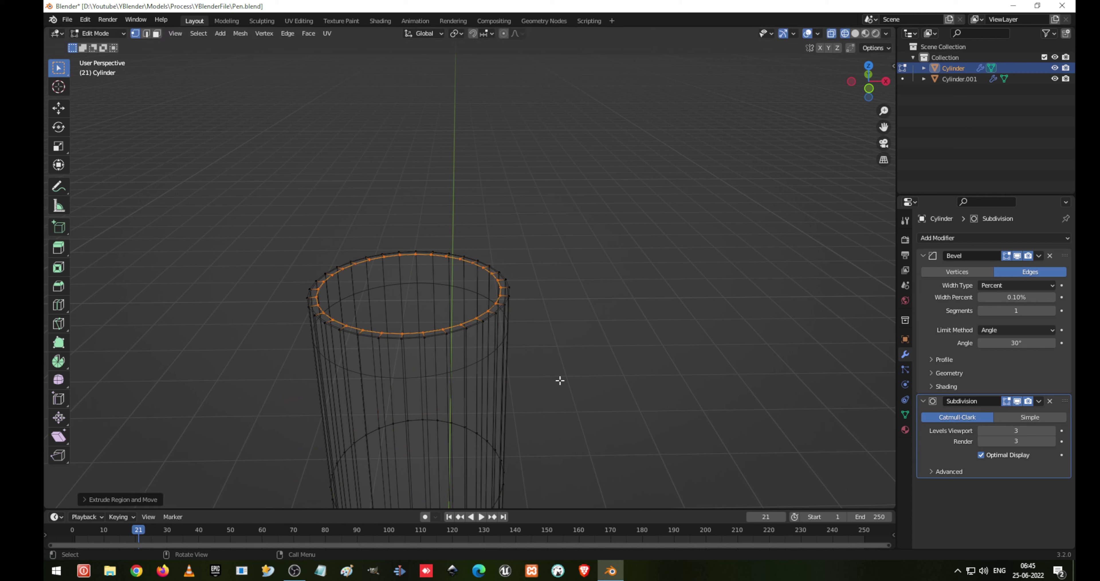
Step: Raise the new inner rim loop about 0.02 m along the Z axis
key("g")
key("z")
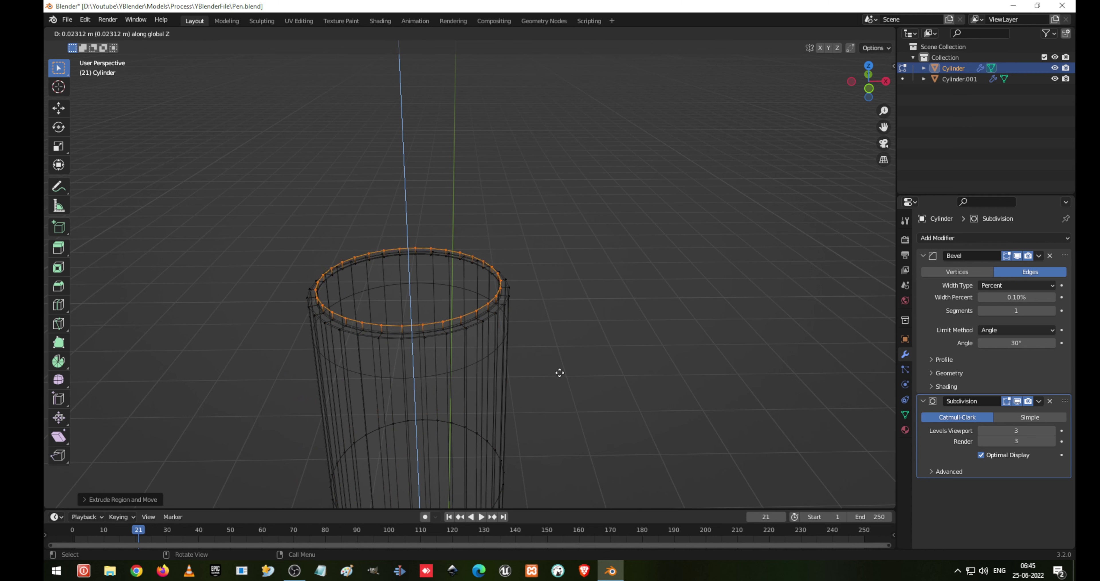
key("Escape")
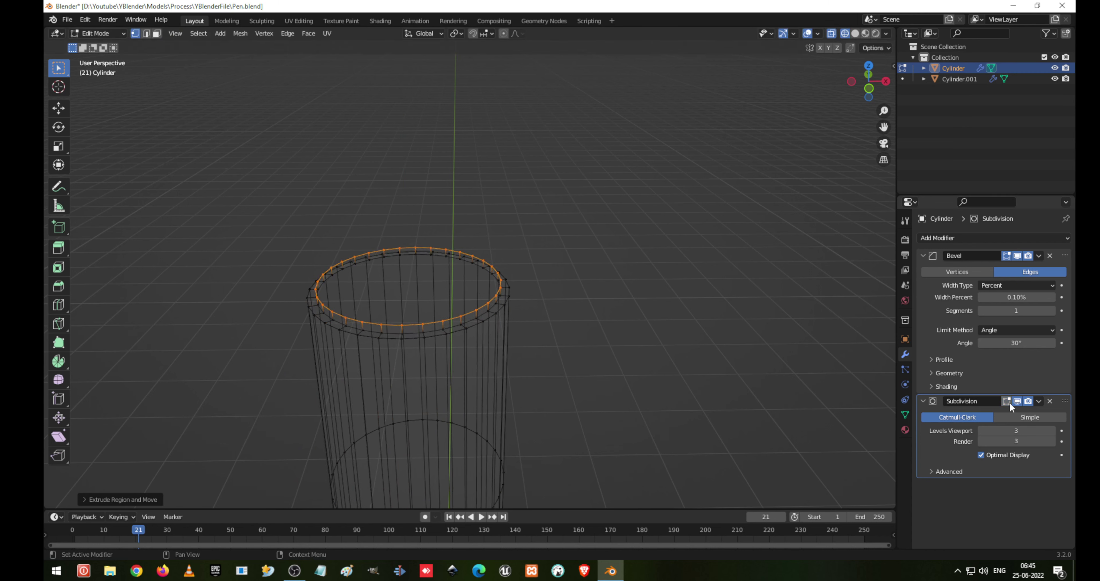
Step: Turn off the Edit Mode display of the Subdivision and Bevel modifiers and lower the inner rim loop slightly along Z
left_click(1008, 401)
left_click(1007, 256)
key("g")
key("z")
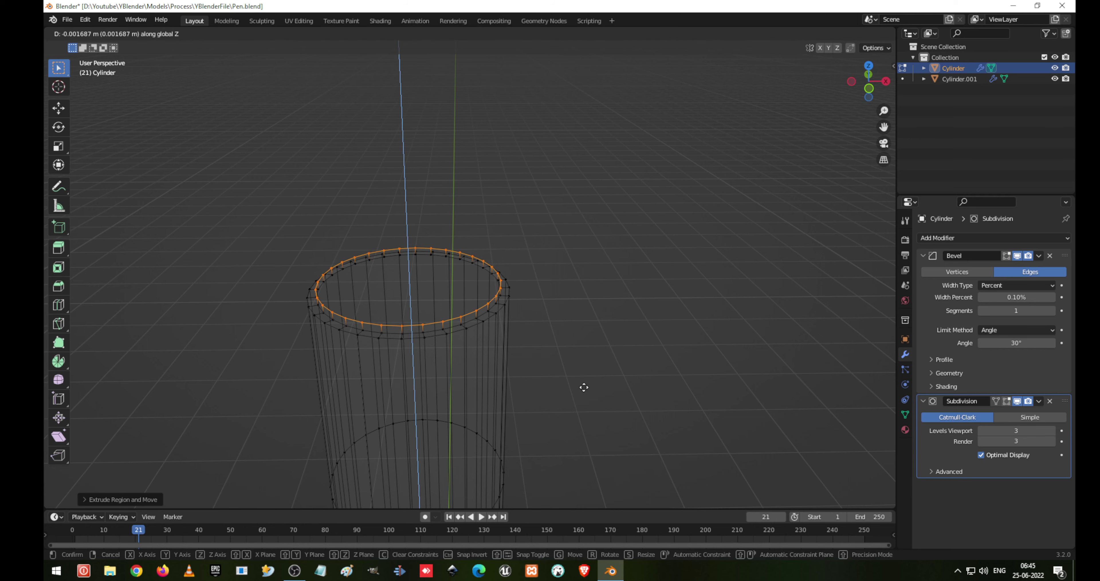
left_click(585, 389)
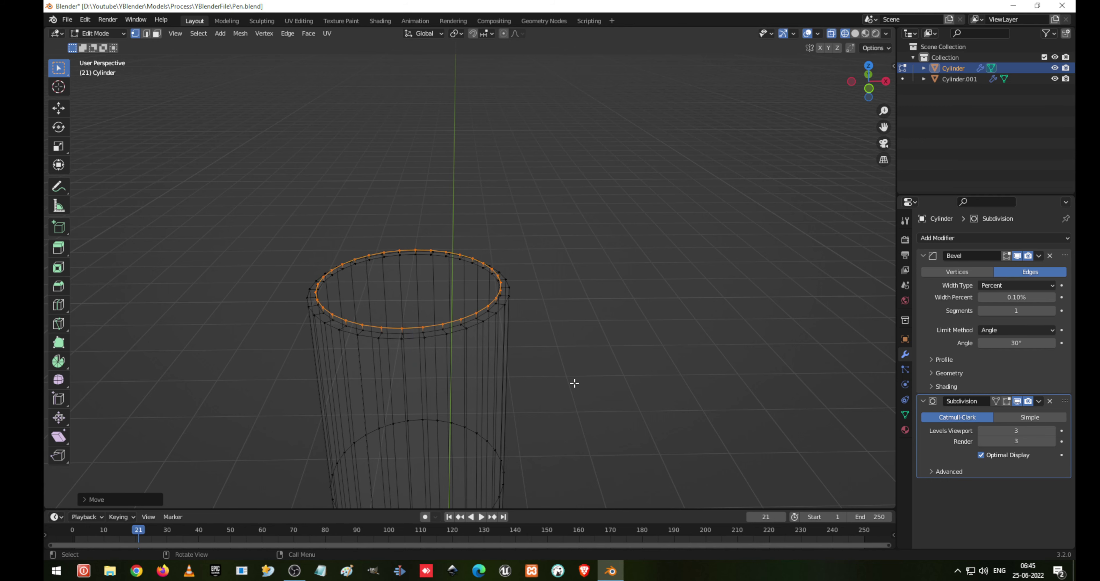
Step: Extrude the inner rim loop outward, scaling the new loop to about 1.09 to match the cylinder's outer radius
key("KP_7")
scroll(536, 411, "up", 6)
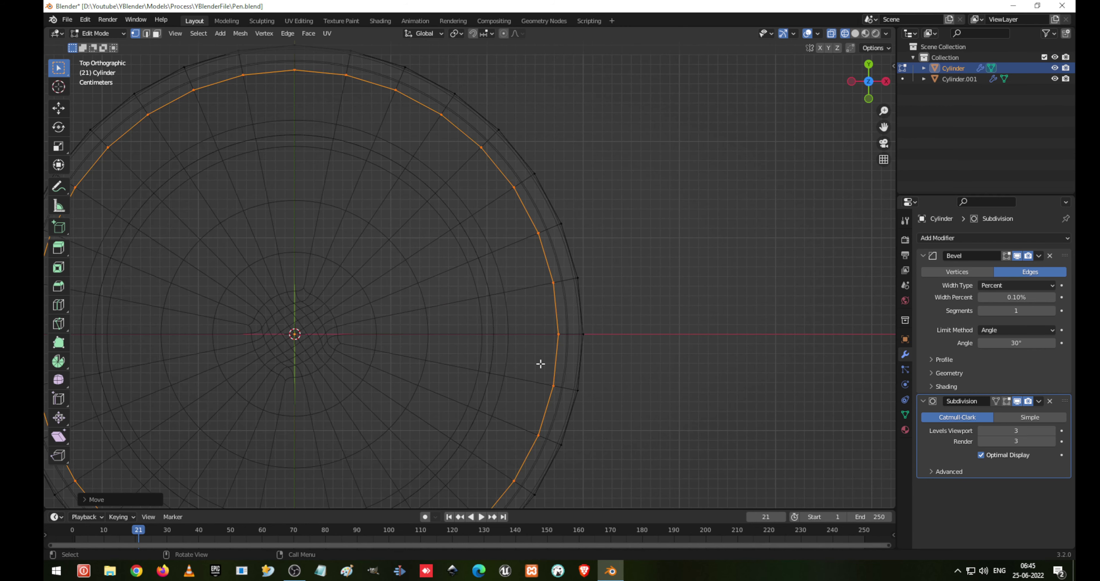
scroll(519, 277, "up", 5)
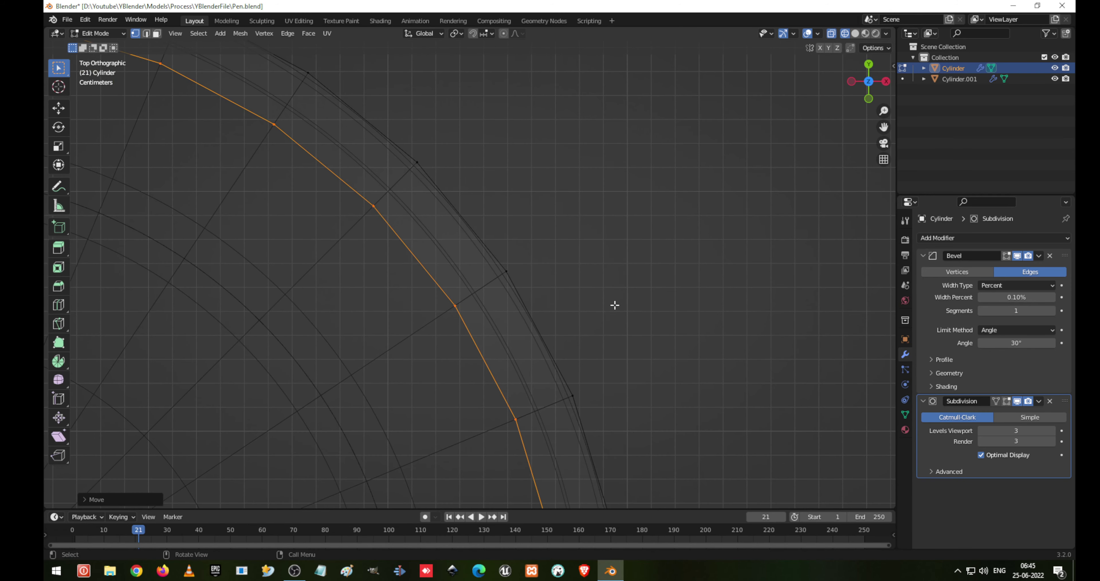
key("s")
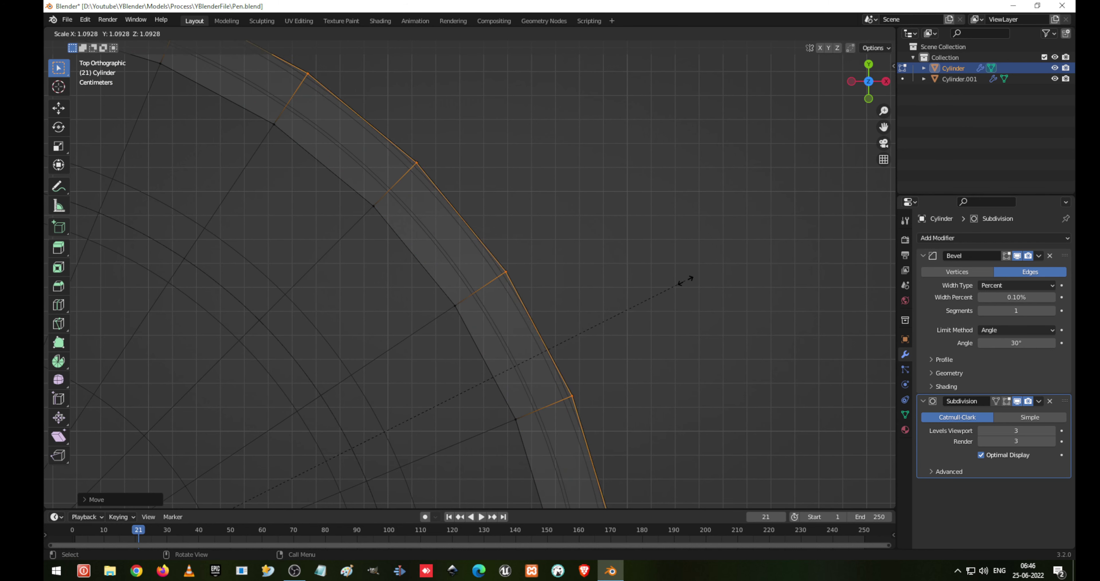
left_click(686, 280)
scroll(675, 292, "down", 13)
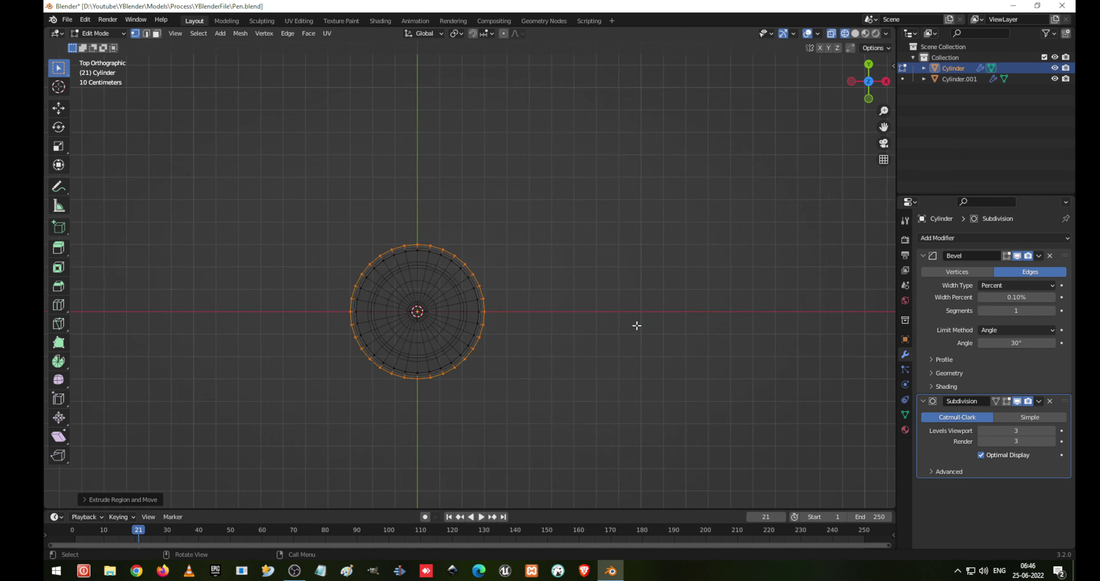
middle_click_drag(570, 345, 536, 271)
scroll(422, 325, "up", 3)
scroll(422, 325, "up", 4)
middle_click_drag(436, 385, 474, 341, "shift")
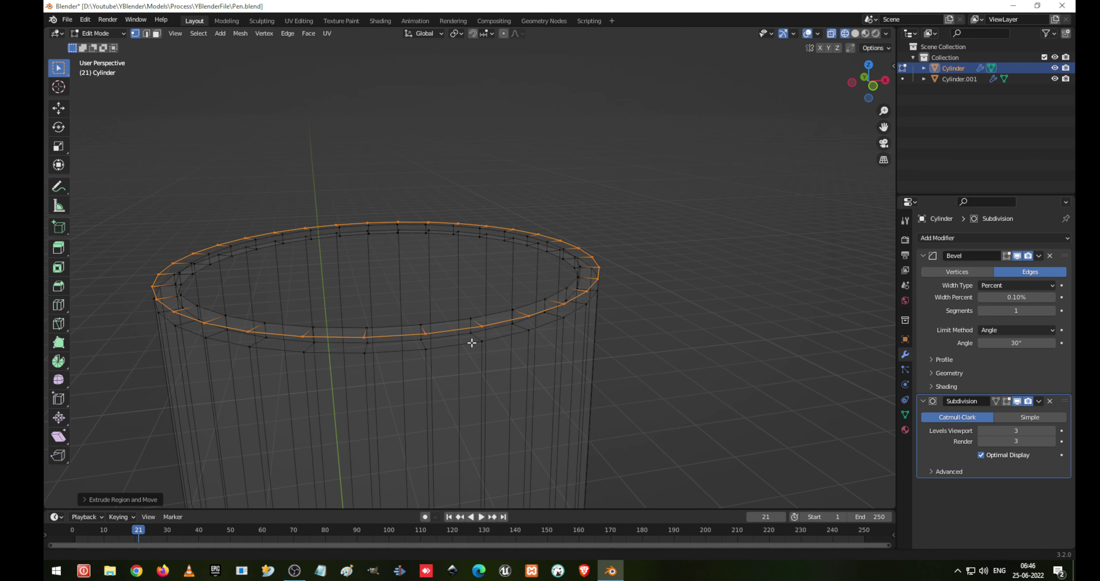
middle_click_drag(418, 408, 427, 385)
scroll(427, 384, "down", 4)
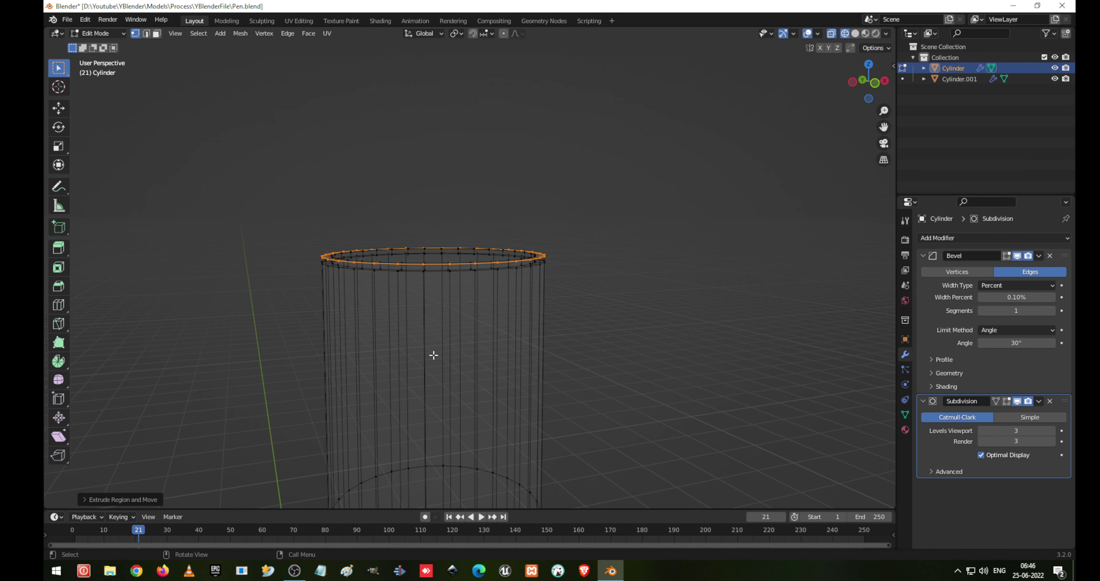
Step: Extrude the outer rim loop about 0.6 m straight up along the Z axis
middle_click_drag(460, 283, 445, 327, "shift")
key("e")
key("z")
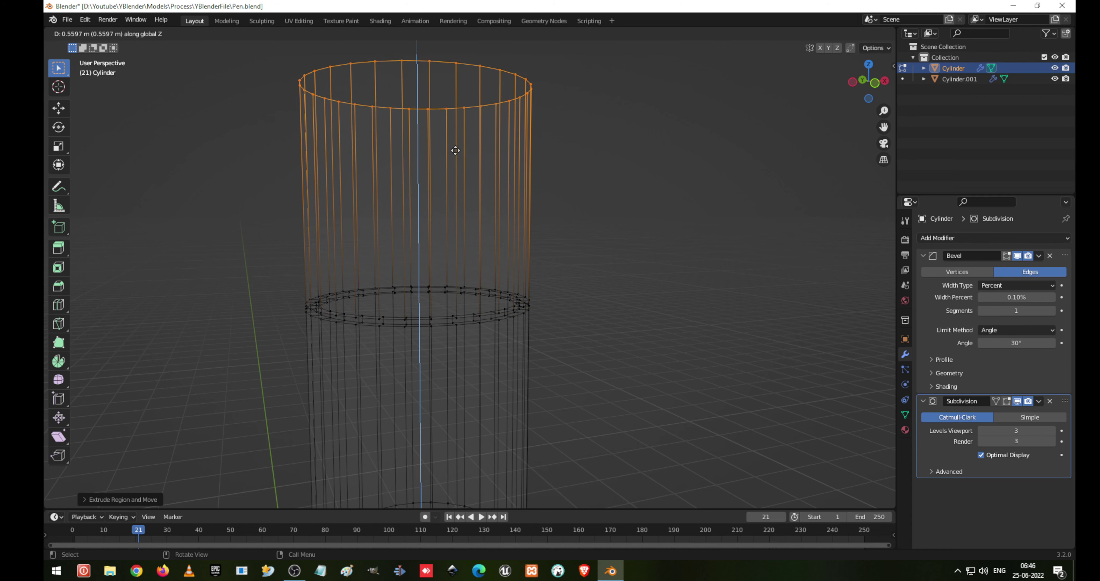
left_click(454, 135)
scroll(471, 206, "down", 5)
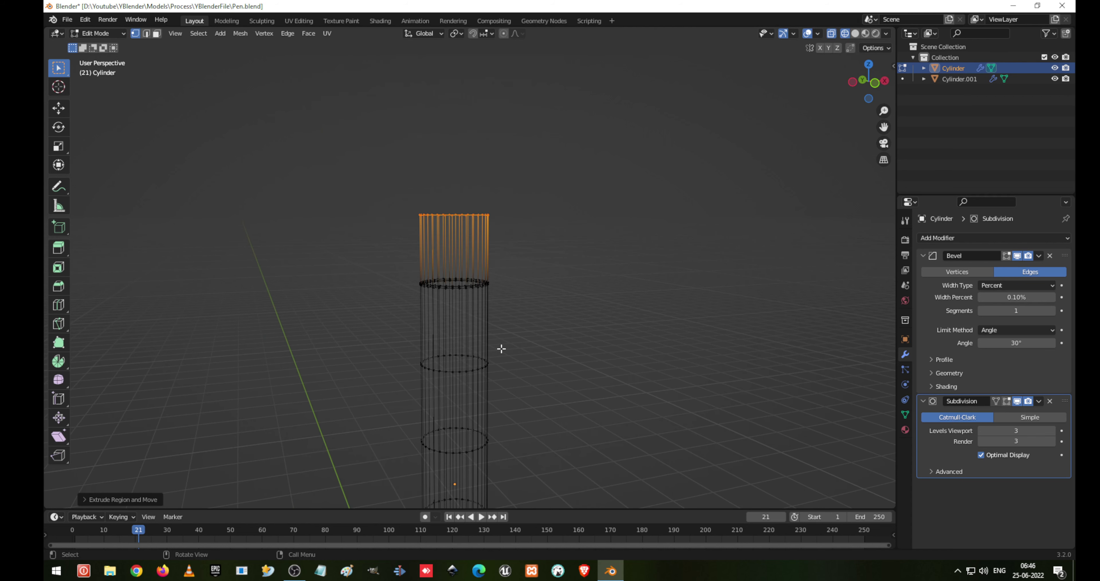
Step: Lengthen the new upper section by raising its end loop further along the Z axis
key("e")
key("z")
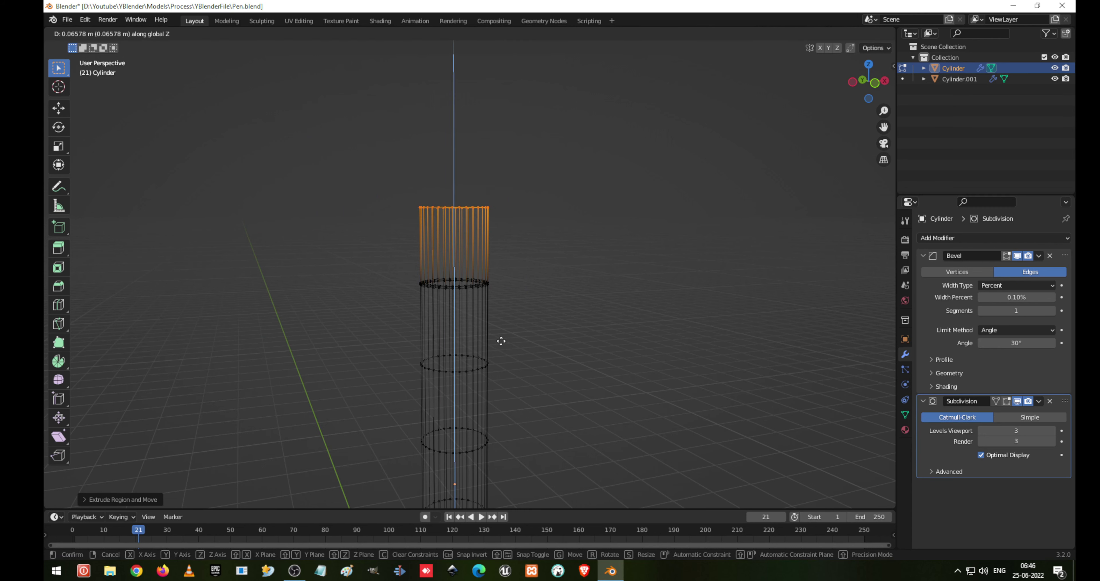
left_click(504, 311)
middle_click_drag(462, 285, 508, 264)
key("g")
key("z")
left_click(533, 291)
Step: Cut one edge loop around the narrow groove between the body and the upper section
scroll(511, 285, "up", 6)
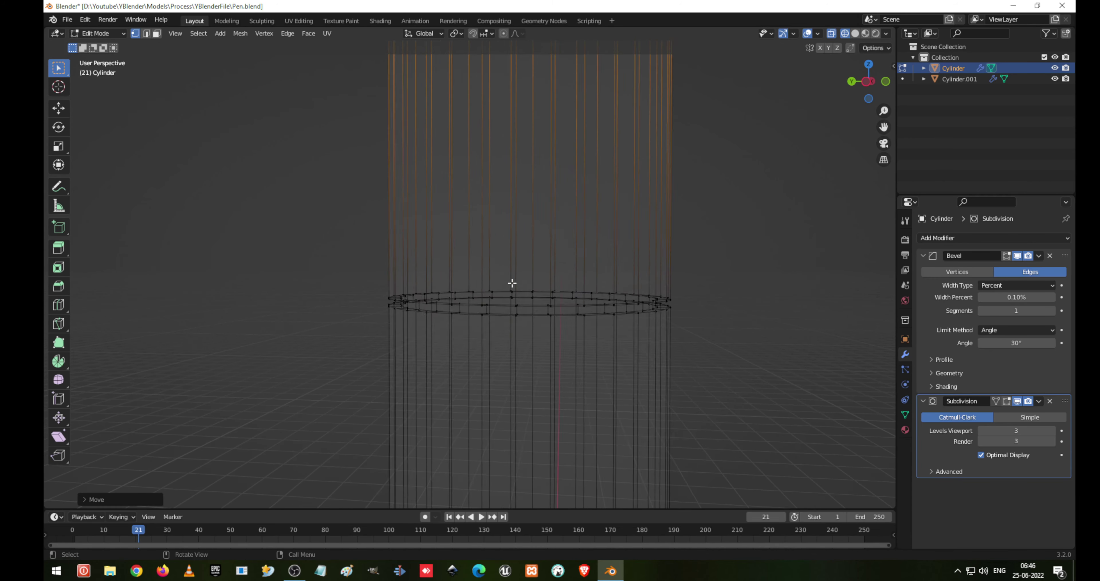
middle_click_drag(568, 286, 477, 357, "shift")
key("ctrl+r")
left_click(447, 368)
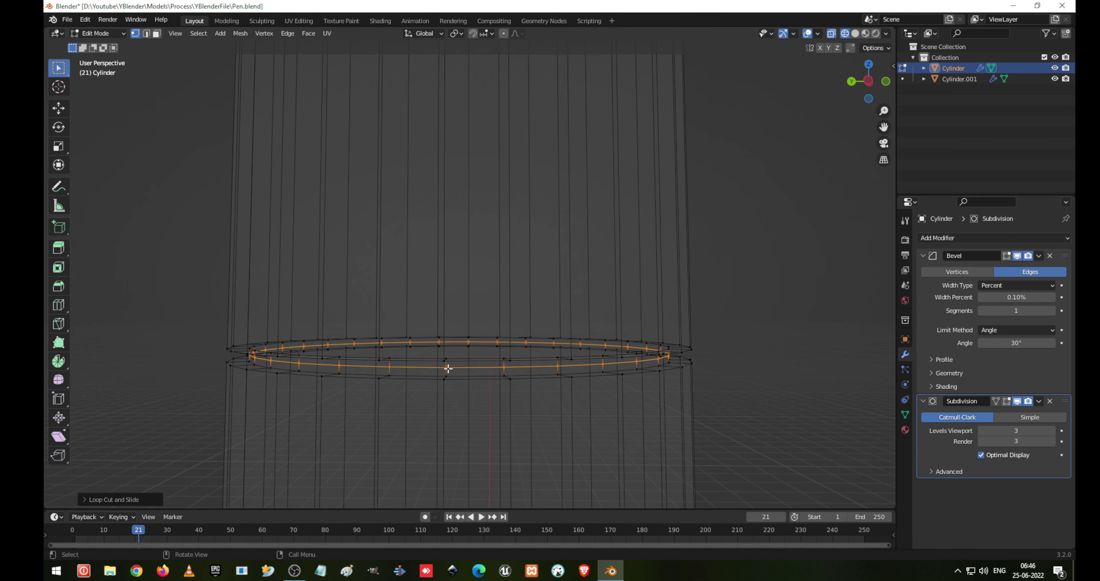
Step: Extrude the upper section's open end loop inward, scaling the new loop to about 0.87
scroll(447, 368, "down", 7)
scroll(516, 203, "up", 5, "shift")
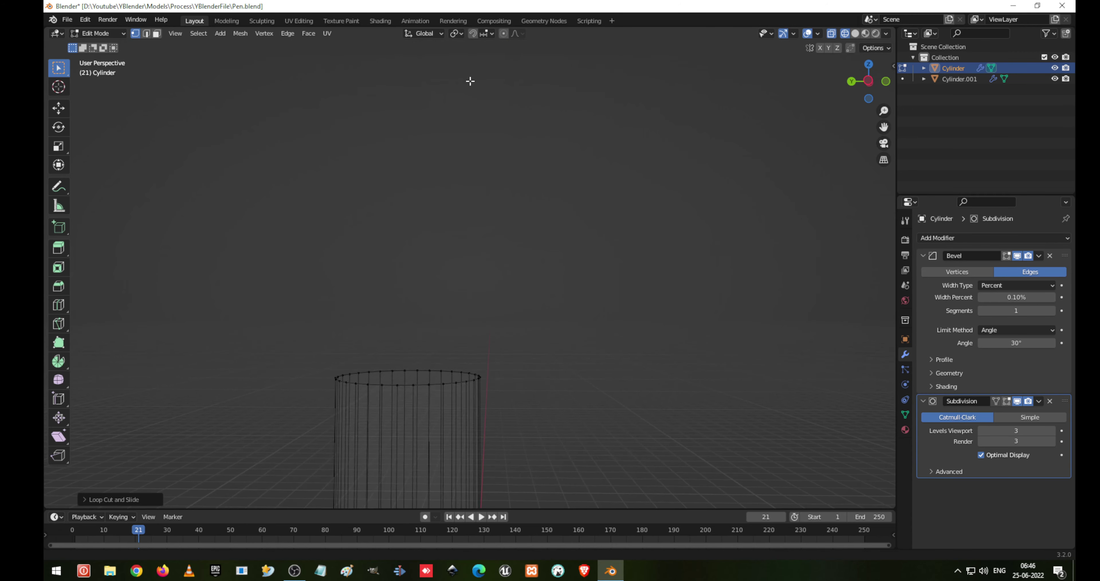
middle_click_drag(456, 247, 489, 376)
left_click(479, 375)
key("ctrl+l")
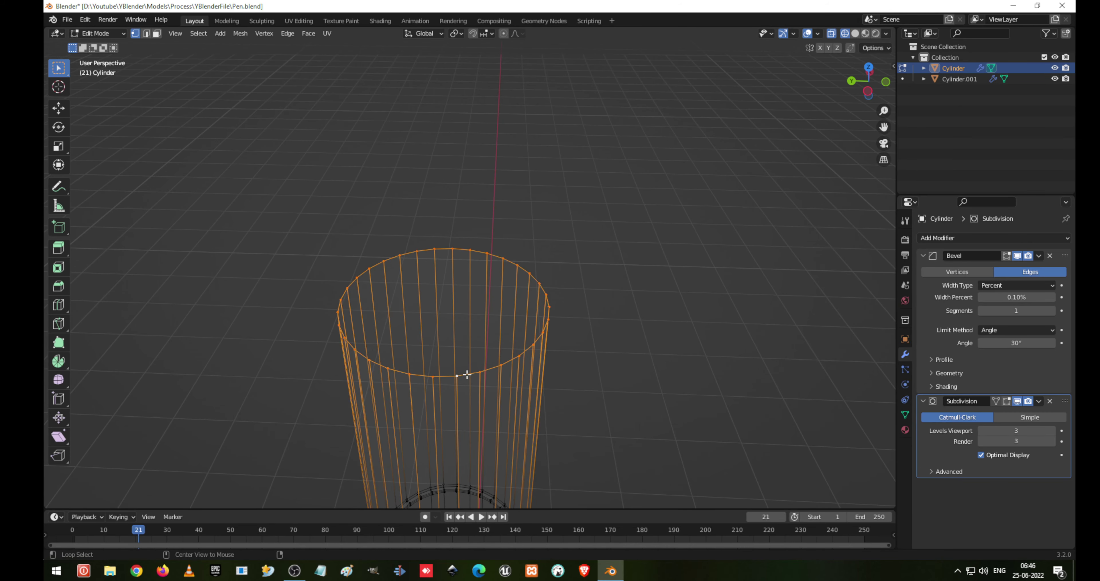
scroll(474, 396, "up", 4)
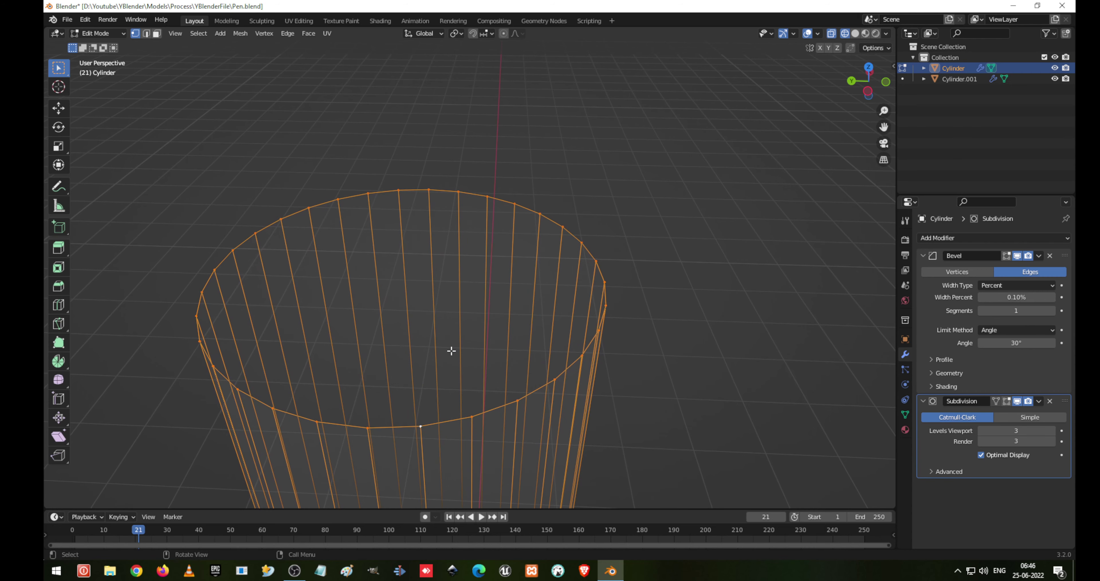
left_click(588, 409, "alt")
key("e")
key("s")
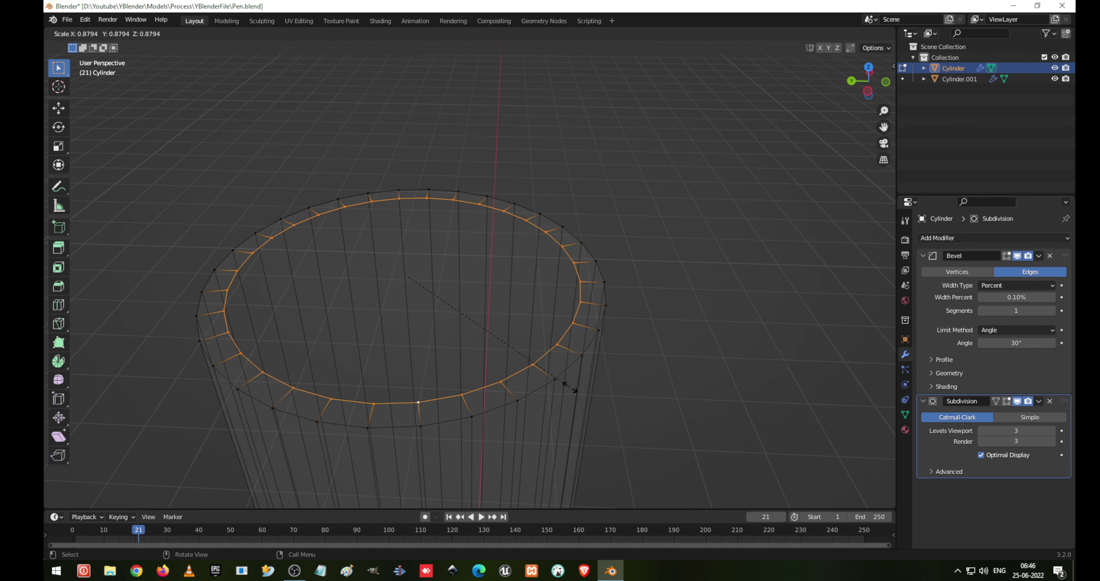
left_click(567, 385)
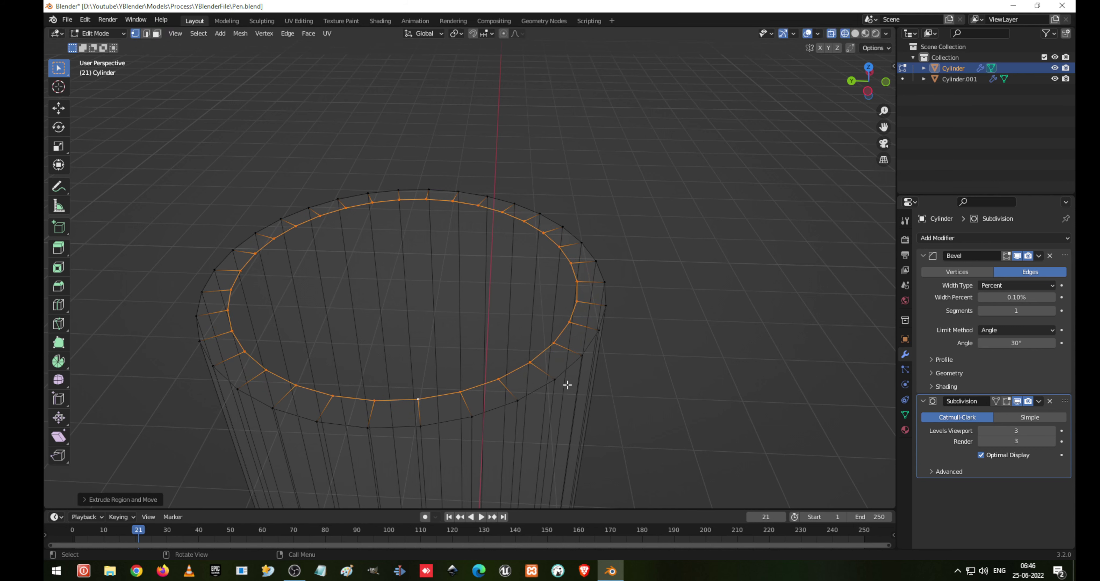
Step: Extrude the inner loop about 0.05 m down along Z, then form a recessed floor from concentric rings extruded inward
key("e")
key("z")
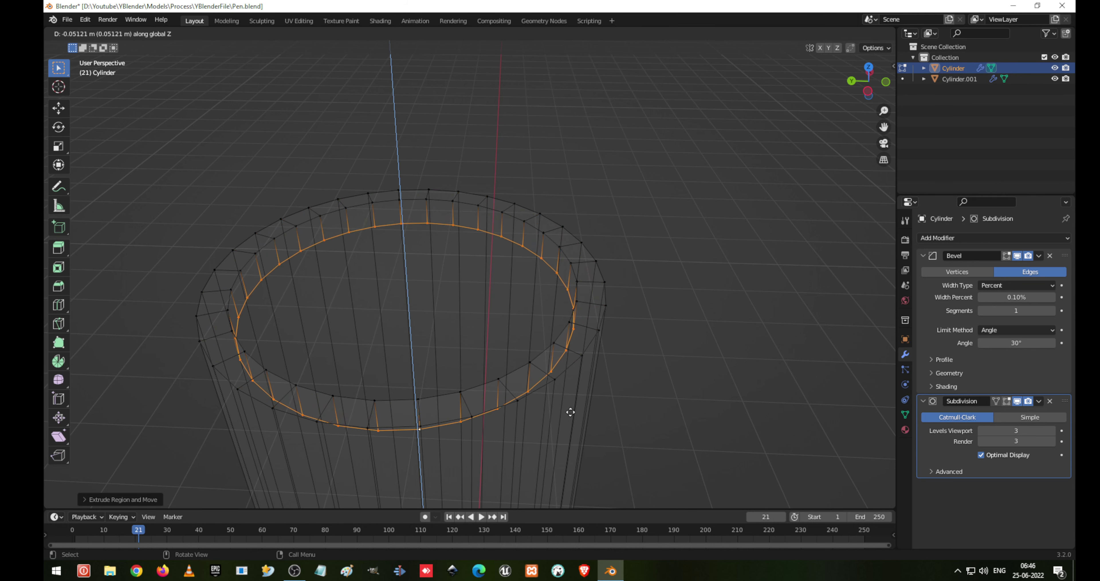
left_click(570, 413)
key("s")
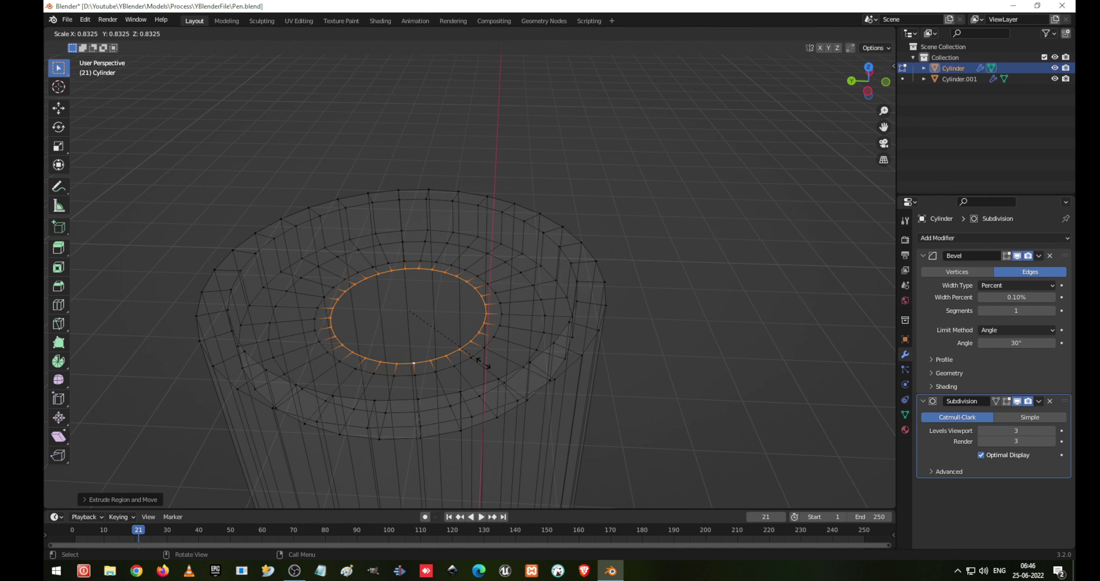
left_click(459, 343)
Step: Extrude the floor's central loop about 0.045 m down along Z and add smaller rings inward at that depth
key("e")
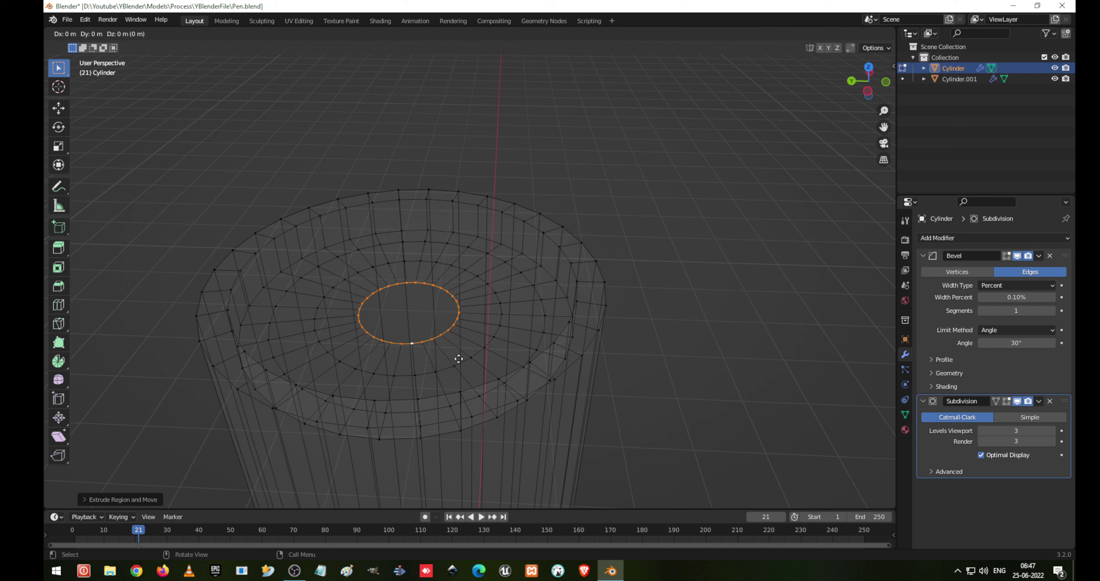
key("z")
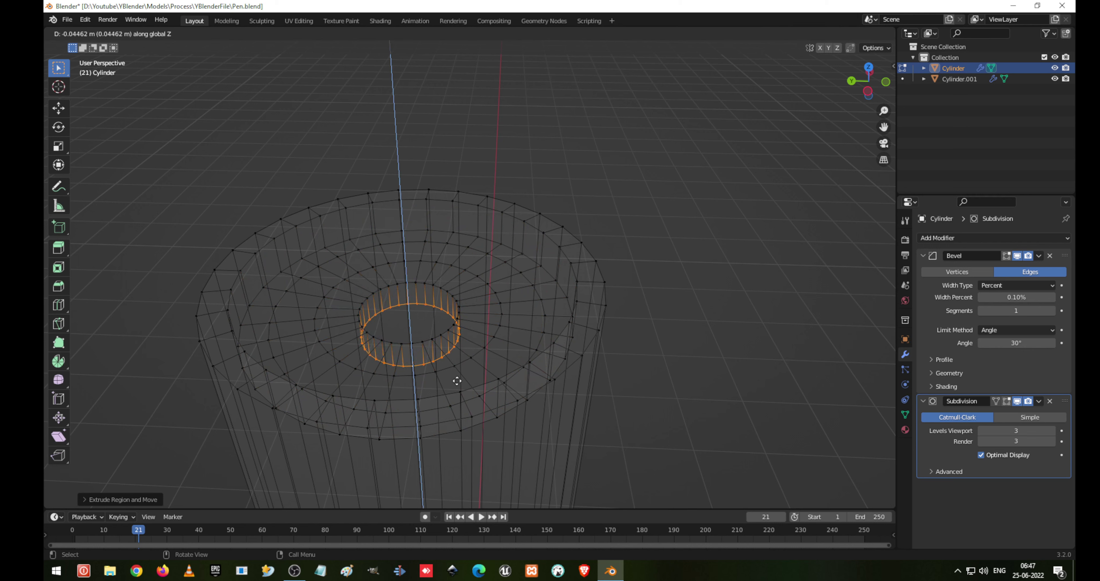
left_click(458, 380)
key("s")
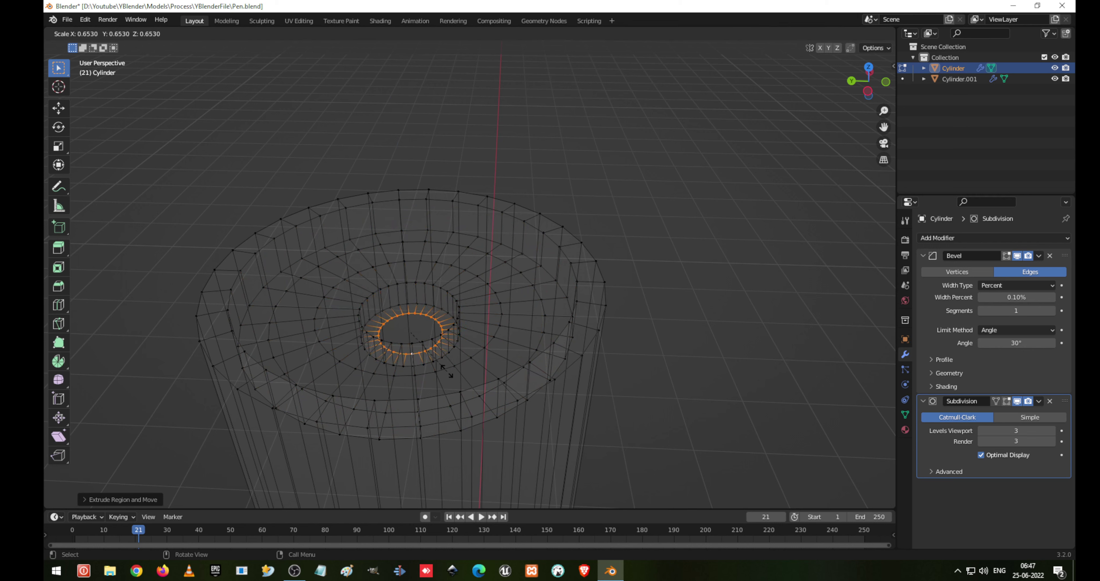
left_click(433, 358)
scroll(422, 339, "up", 2)
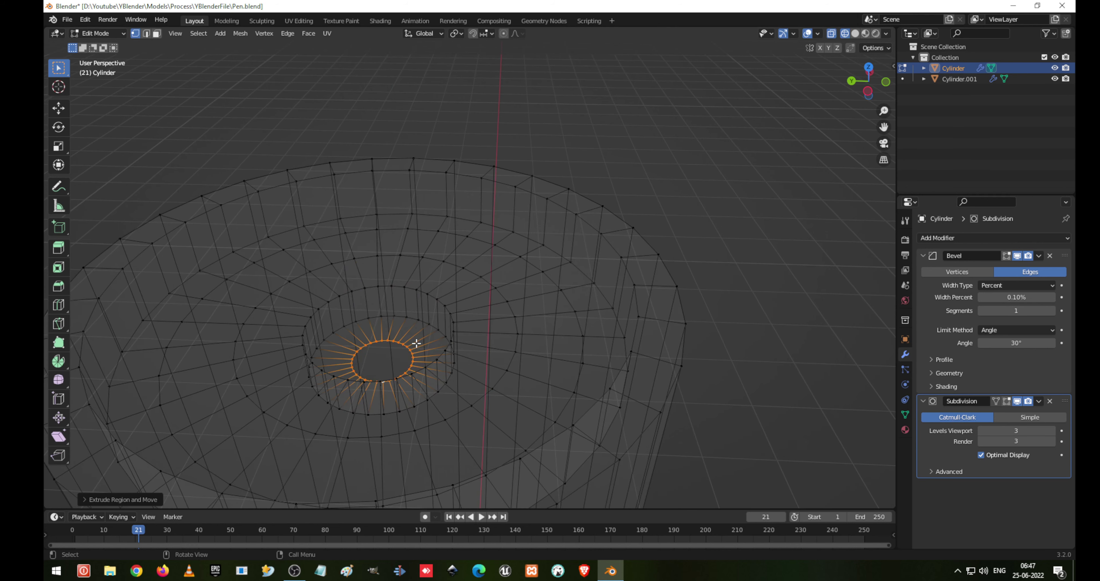
middle_click_drag(400, 380, 414, 299, "shift")
key("s")
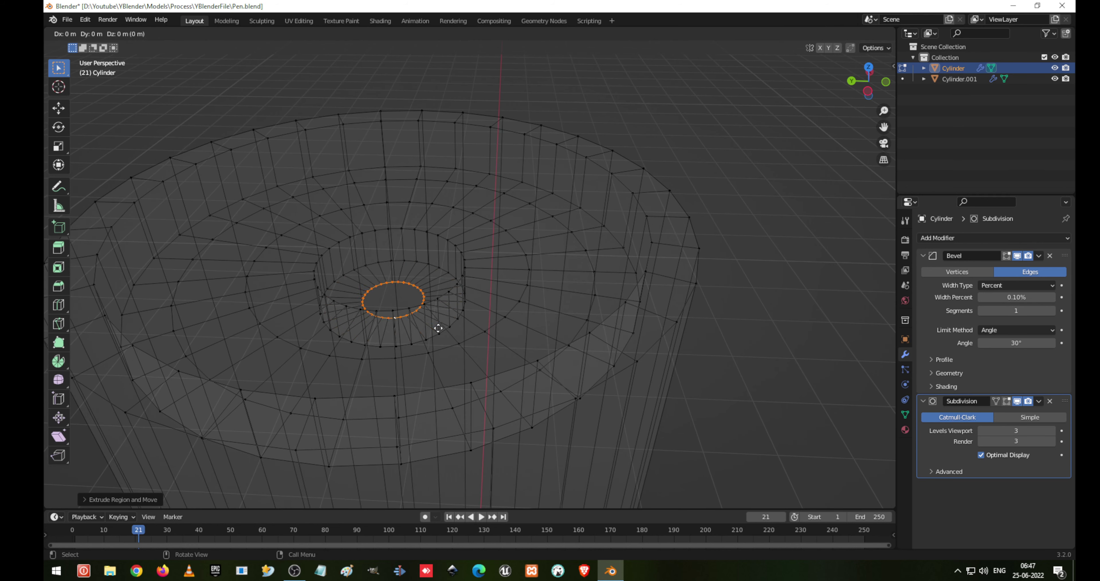
left_click(417, 315)
Step: Extrude the smallest loop about 0.013 m down along Z, extrude it inward and close the remaining central hole
key("e")
key("z")
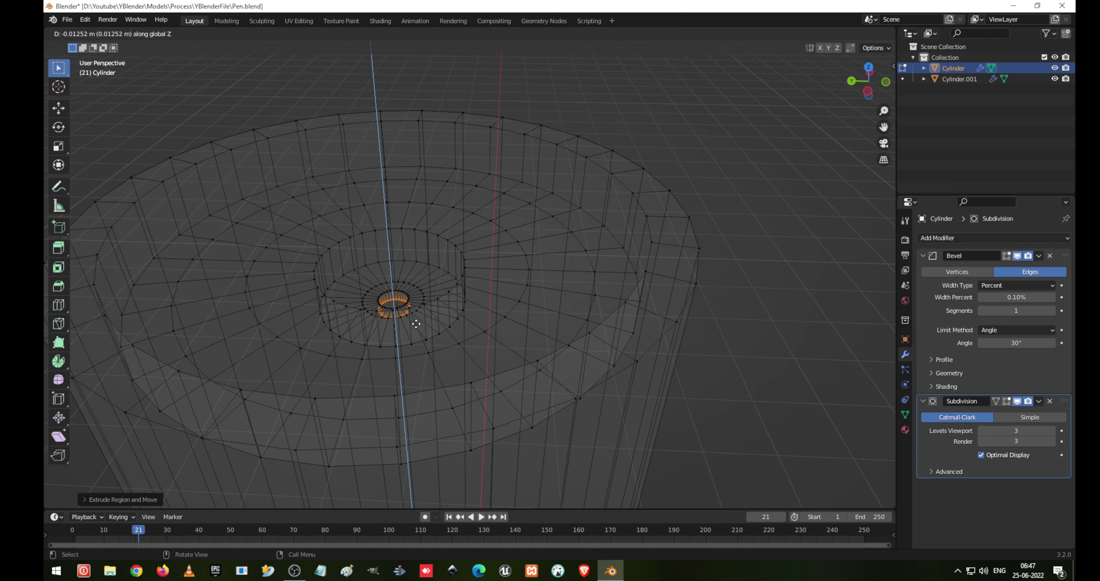
left_click(417, 324)
key("s")
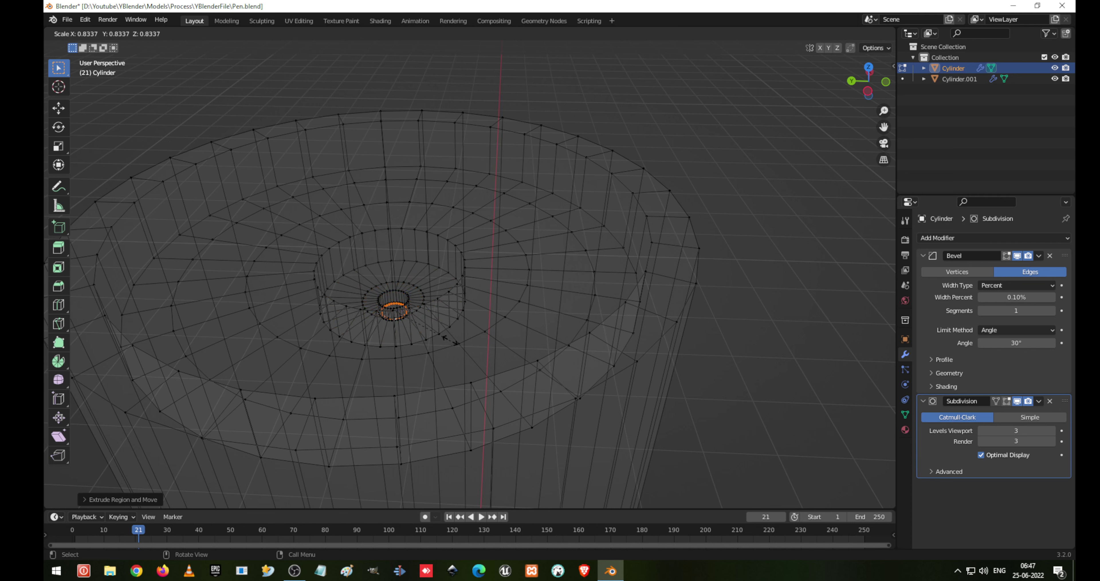
left_click(433, 330)
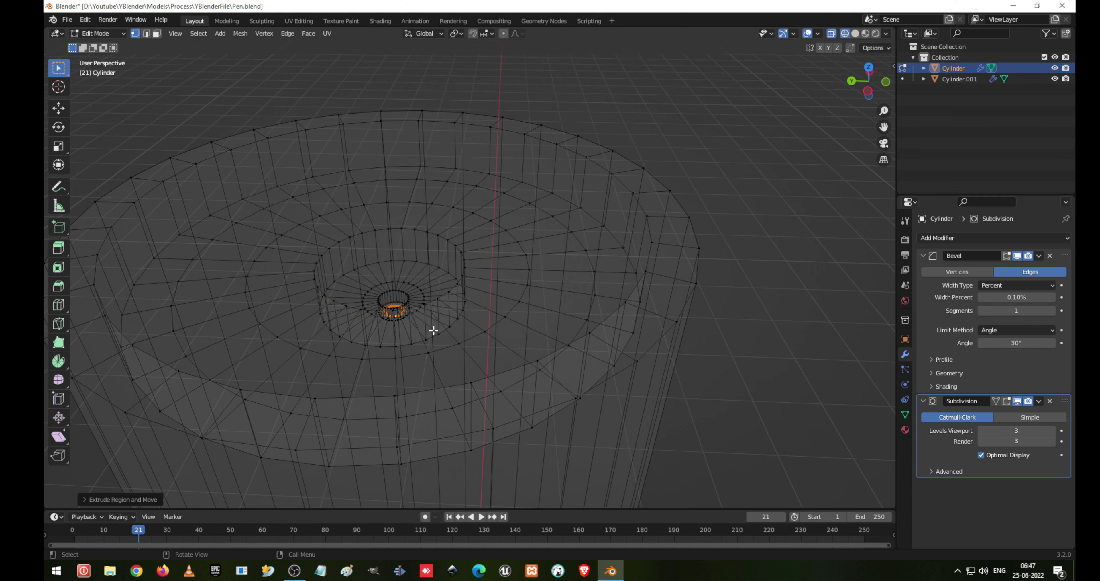
key("F3")
left_click(470, 349)
Step: Check the pen's smoothed upper section in solid shading in Object Mode
mouse_move(413, 232)
middle_mouse_down()
mouse_move(382, 284)
mouse_move(449, 223)
mouse_move(408, 281)
middle_mouse_up()
middle_click_drag(408, 282, 422, 251)
key("shift+z")
mouse_move(410, 335)
middle_mouse_down()
mouse_move(407, 304)
mouse_move(422, 293)
mouse_move(415, 380)
mouse_move(430, 392)
mouse_move(478, 372)
mouse_move(458, 335)
middle_mouse_up()
key("Tab")
scroll(422, 293, "down", 3)
scroll(458, 335, "down", 4)
middle_click_drag(451, 377, 457, 361)
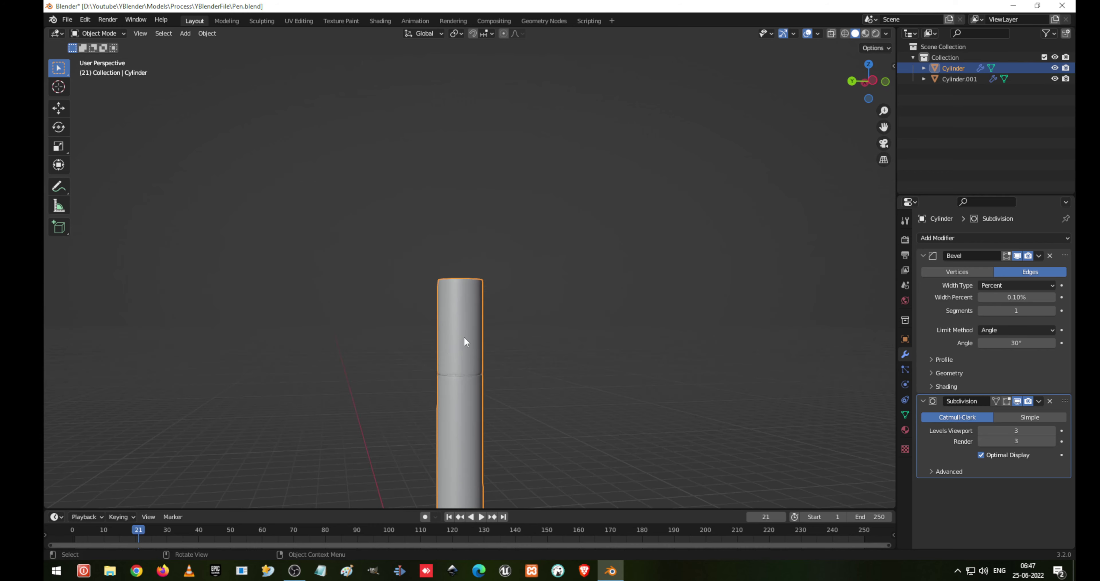
scroll(521, 337, "up", 3)
middle_click_drag(521, 337, 448, 288, "shift")
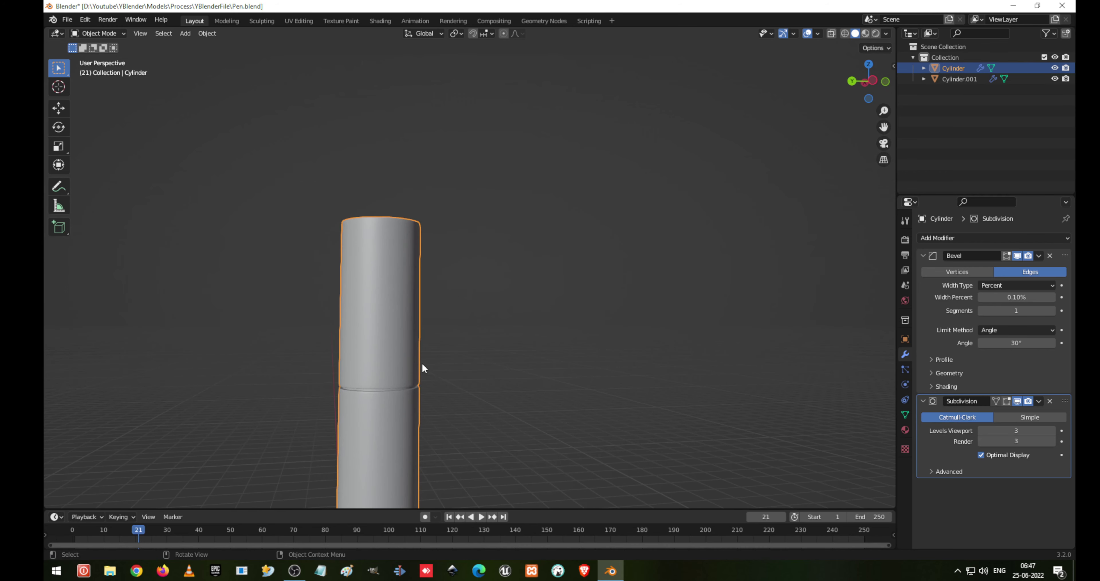
middle_click_drag(422, 364, 432, 324)
Step: Add five evenly spaced, unslid edge loops around the pen's upper section between the rim and the groove
key("Tab")
scroll(432, 299, "up", 3)
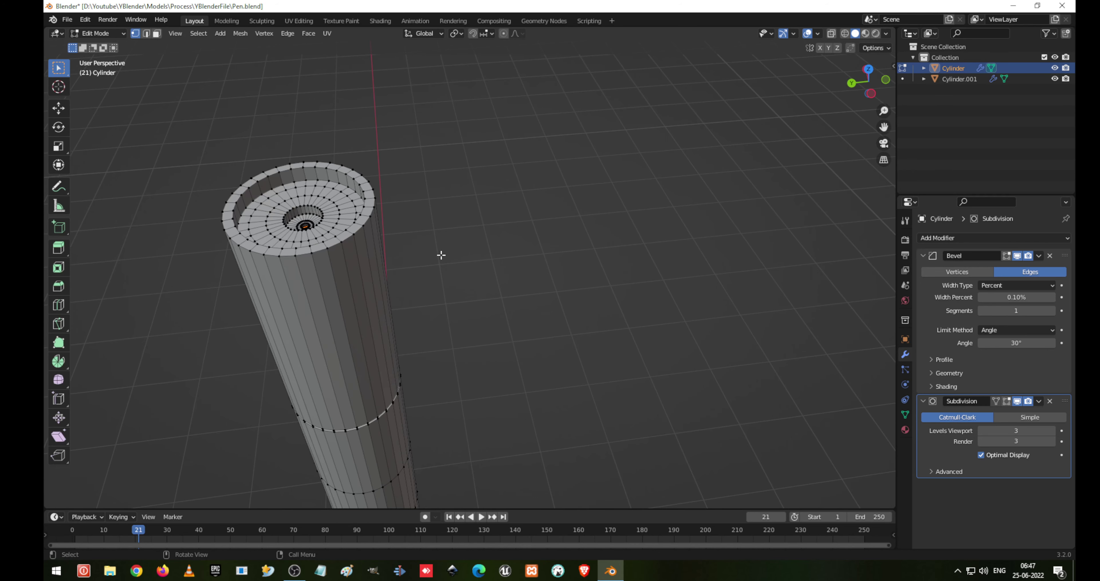
middle_click_drag(337, 253, 375, 300)
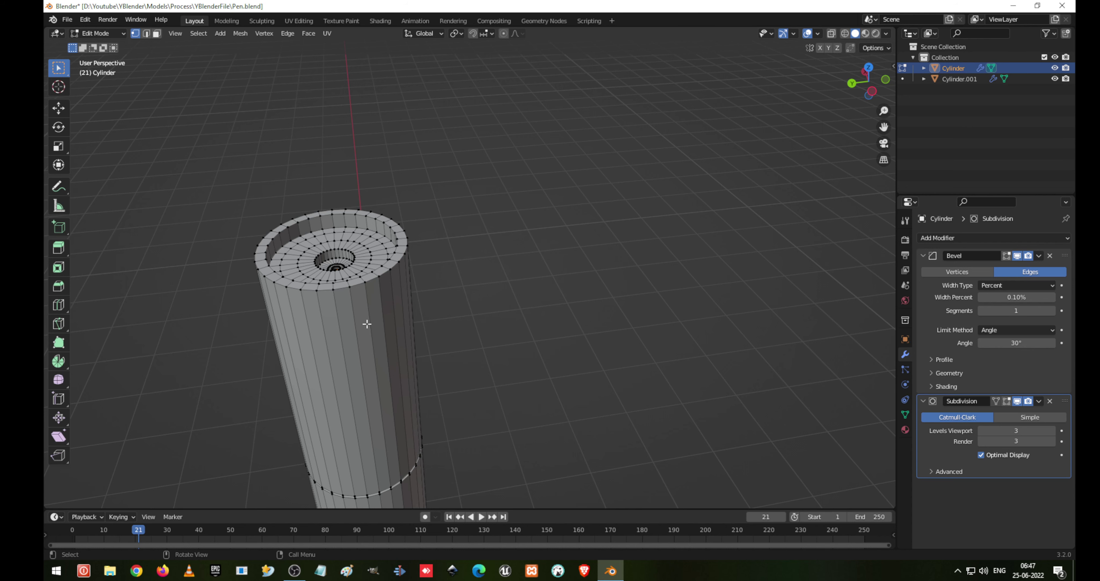
middle_click_drag(367, 324, 395, 334)
scroll(398, 334, "down", 3)
key("ctrl+r")
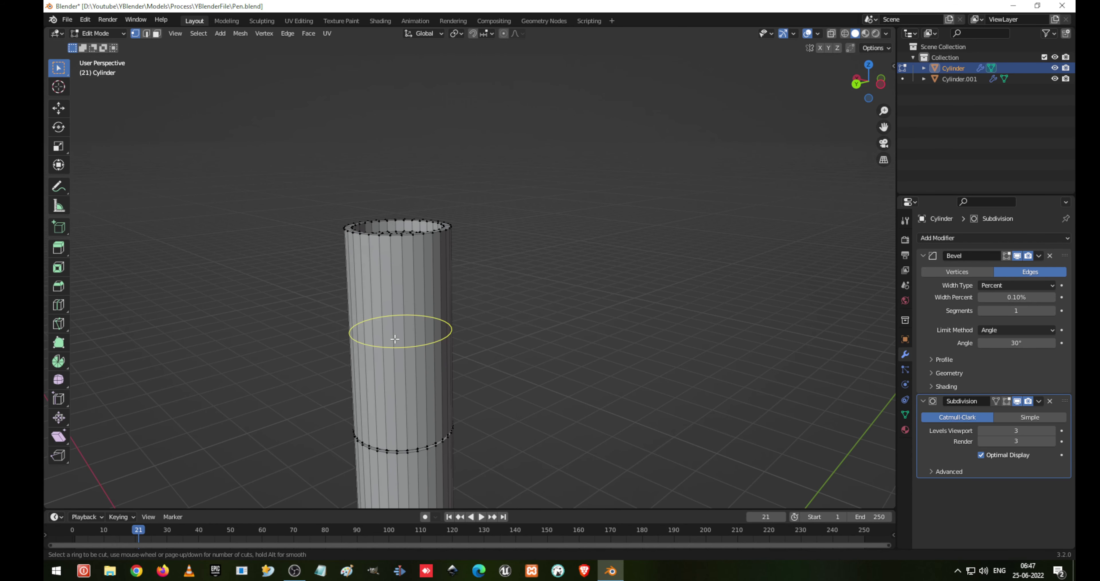
scroll(394, 339, "up", 4)
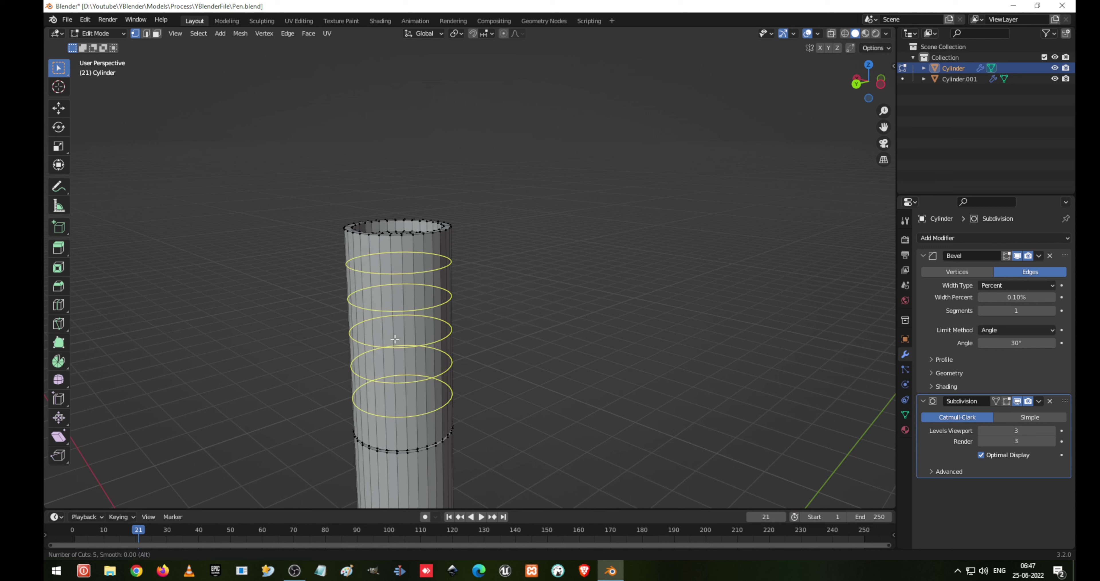
left_click(395, 338)
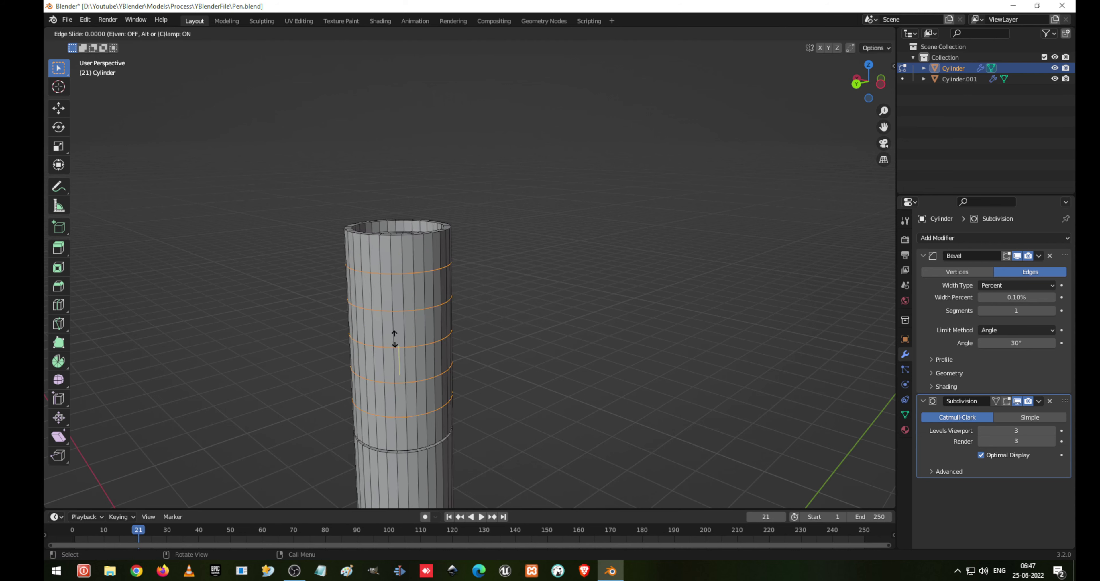
left_click(394, 339)
Step: Select a run of adjacent outer faces in the topmost row of the upper section in face select mode
scroll(434, 255, "up", 4)
key("alt+a")
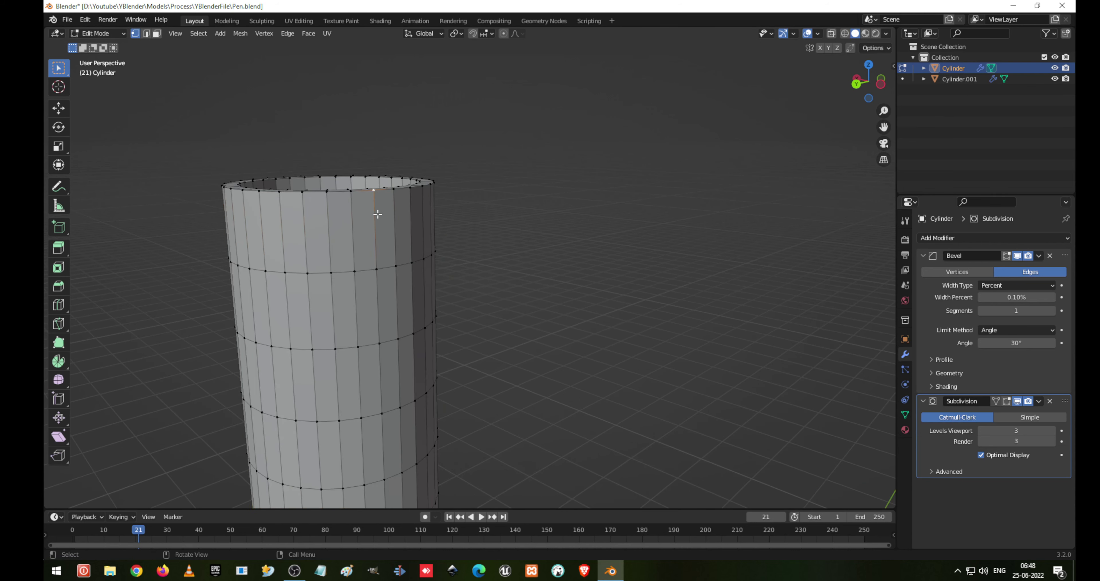
middle_click_drag(387, 223, 410, 241)
key("3")
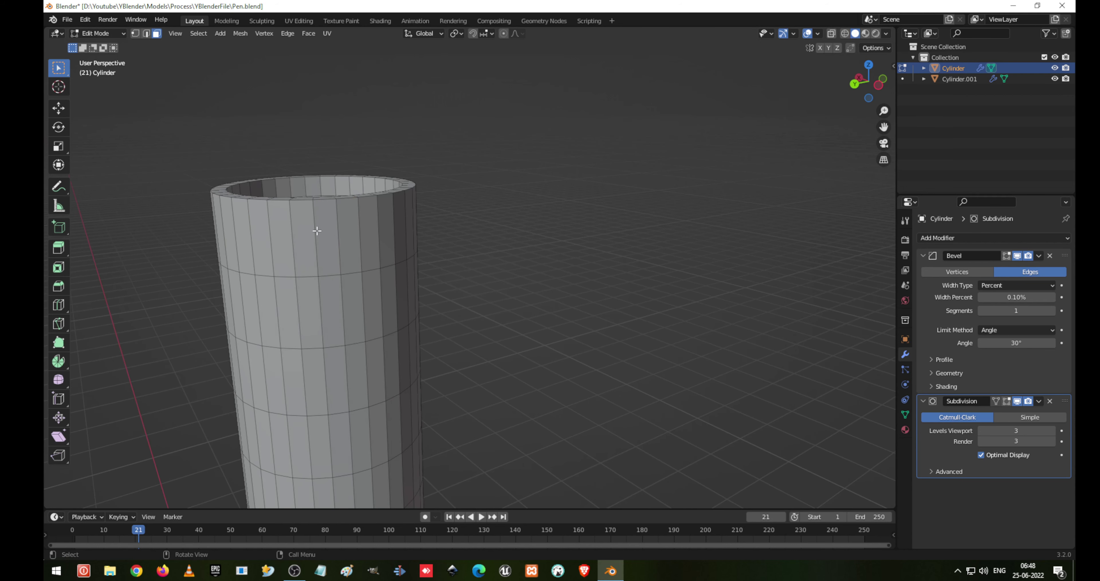
left_click(307, 225)
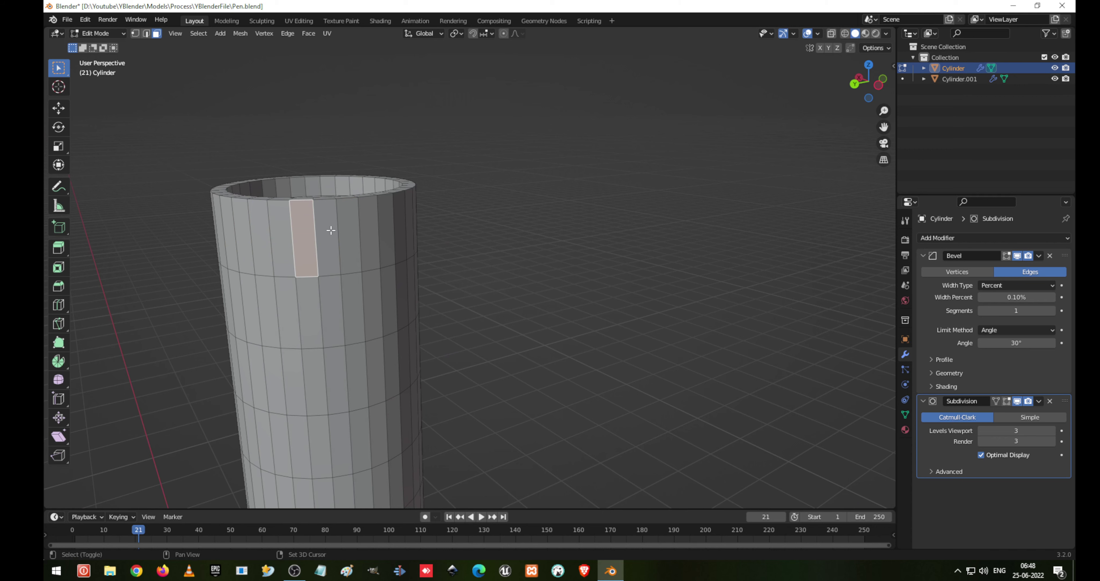
left_click(331, 230, "shift")
left_click(349, 233, "shift")
left_click(369, 232, "shift")
left_click(386, 232, "shift")
left_click(401, 232, "shift")
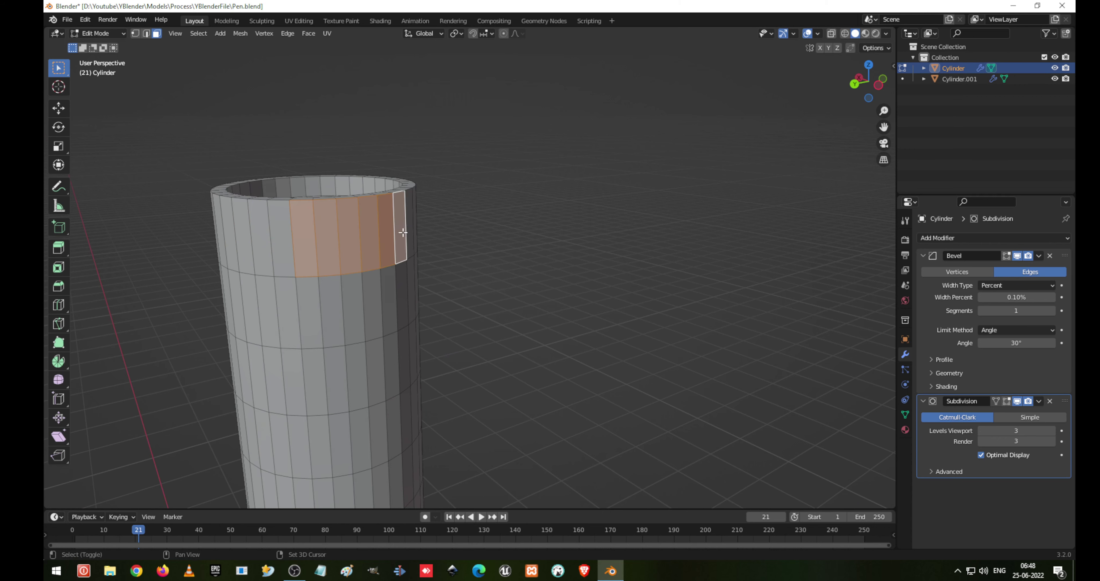
Step: Extend the top-row face selection by two faces at one end and one at the other, using the left orthographic view
middle_click_drag(403, 232, 278, 228)
key("KP_1")
key("KP_3")
key("KP_1")
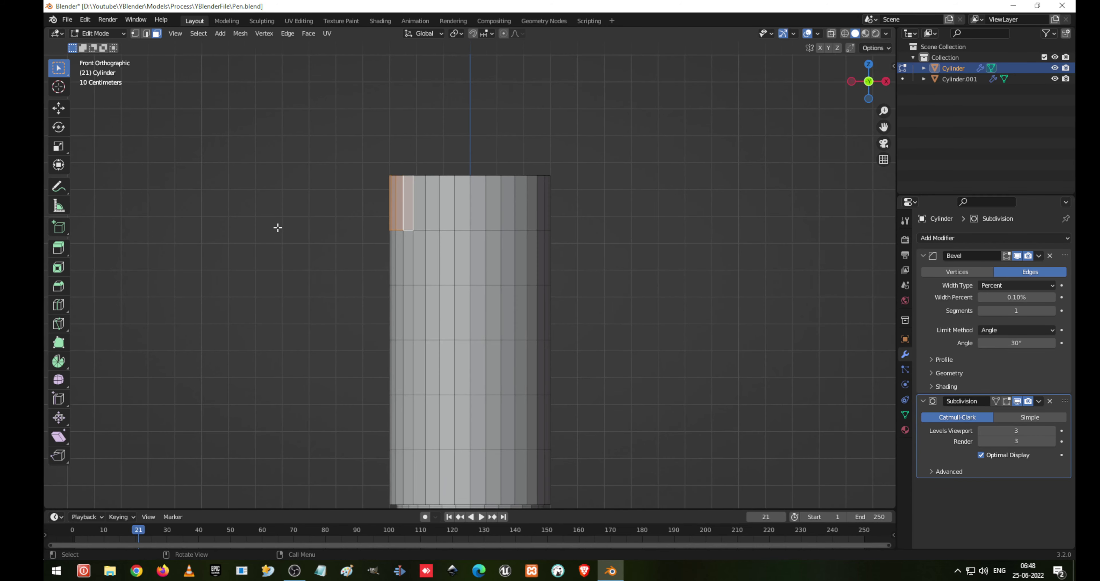
key("ctrl+KP_1")
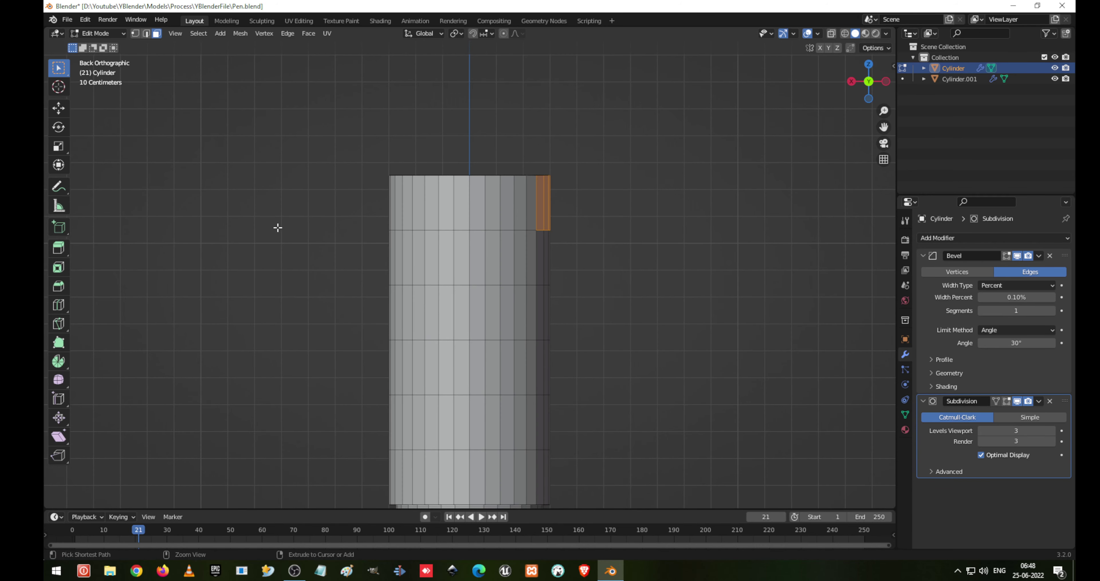
key("ctrl+KP_3")
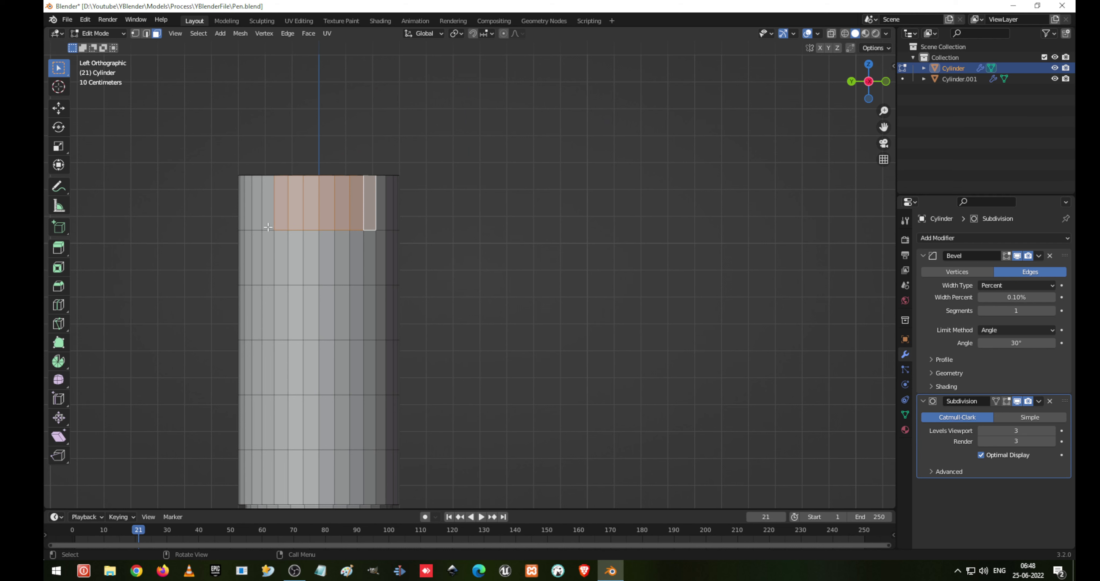
left_click(260, 218, "shift")
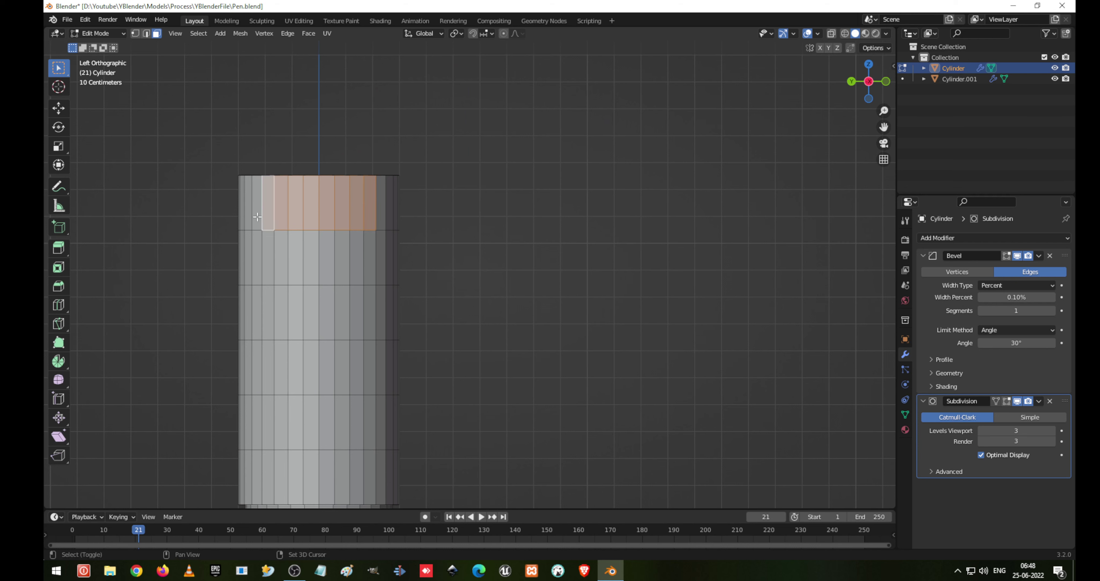
left_click(257, 217, "shift")
left_click(380, 208, "shift")
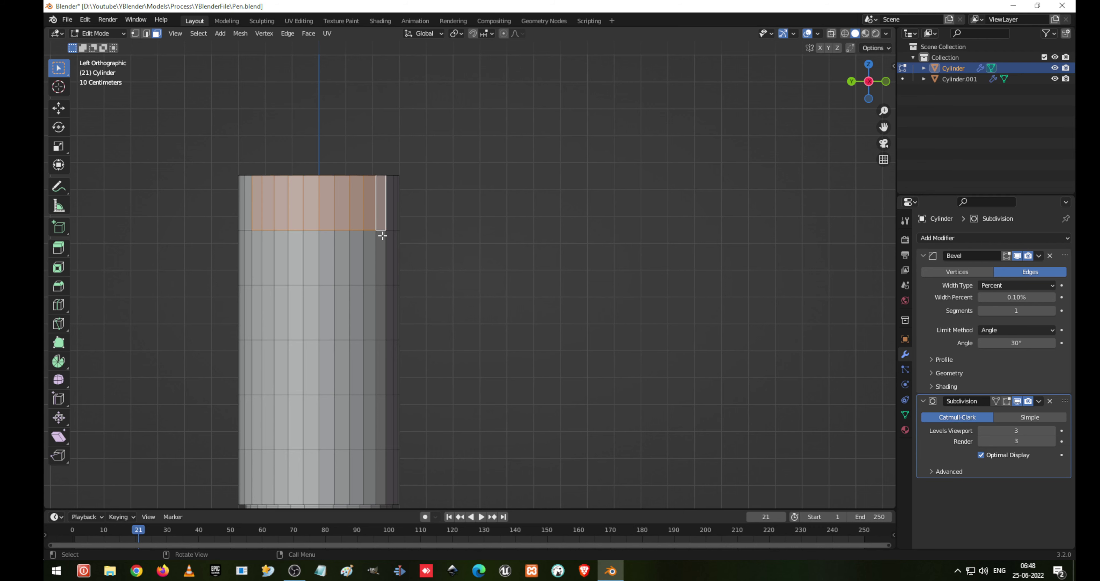
Step: Add the matching faces in the second row to the selection with Circle Select
middle_click_drag(289, 138, 349, 166)
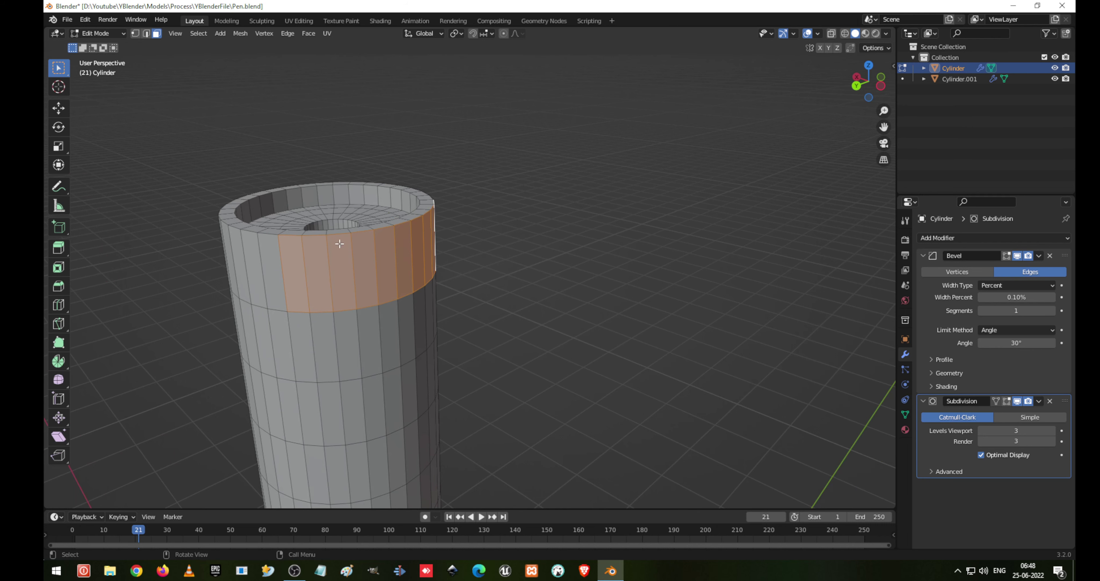
middle_click_drag(310, 329, 360, 303)
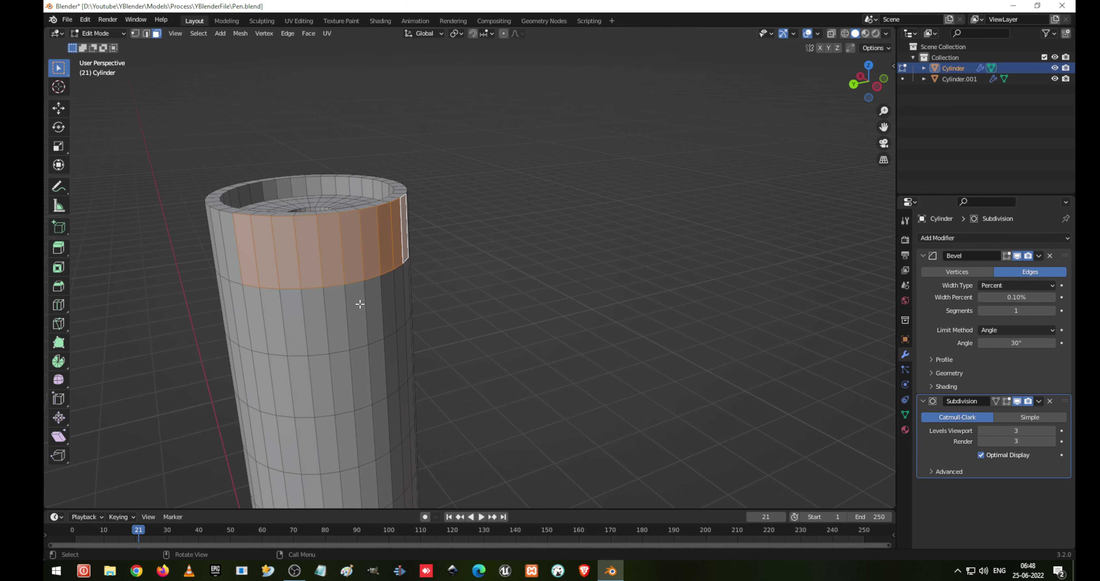
key("c")
left_click_drag(273, 327, 393, 307)
right_click(382, 284)
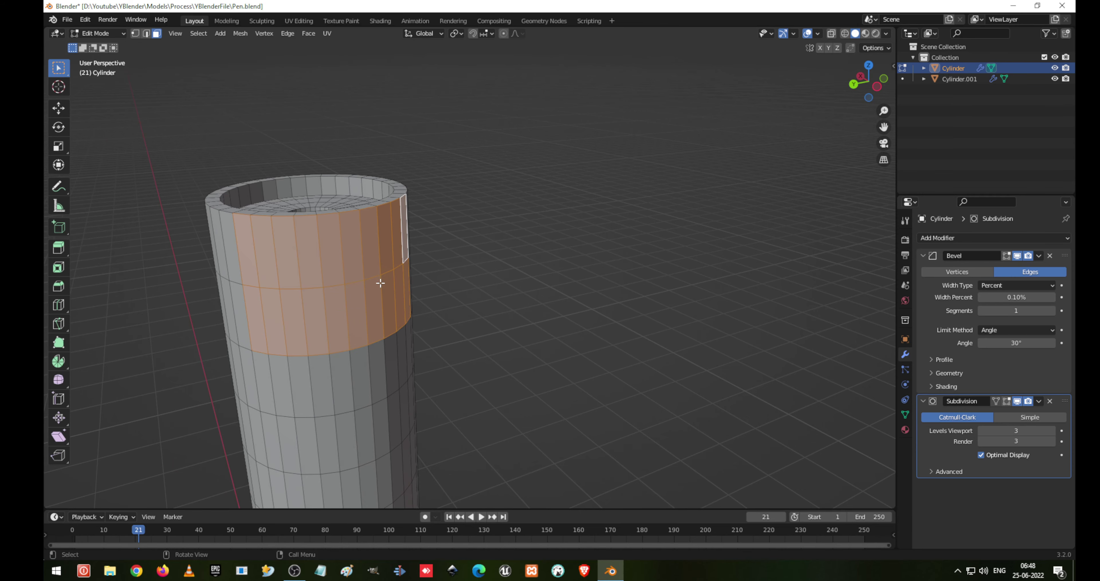
Step: Try to flatten the selected two-row face patch by scaling it to 0 along X
mouse_move(467, 259)
middle_mouse_down()
mouse_move(405, 265)
mouse_move(488, 259)
middle_mouse_up()
middle_click_drag(436, 356, 428, 264, "shift")
scroll(426, 250, "down", 4)
scroll(389, 259, "up", 3)
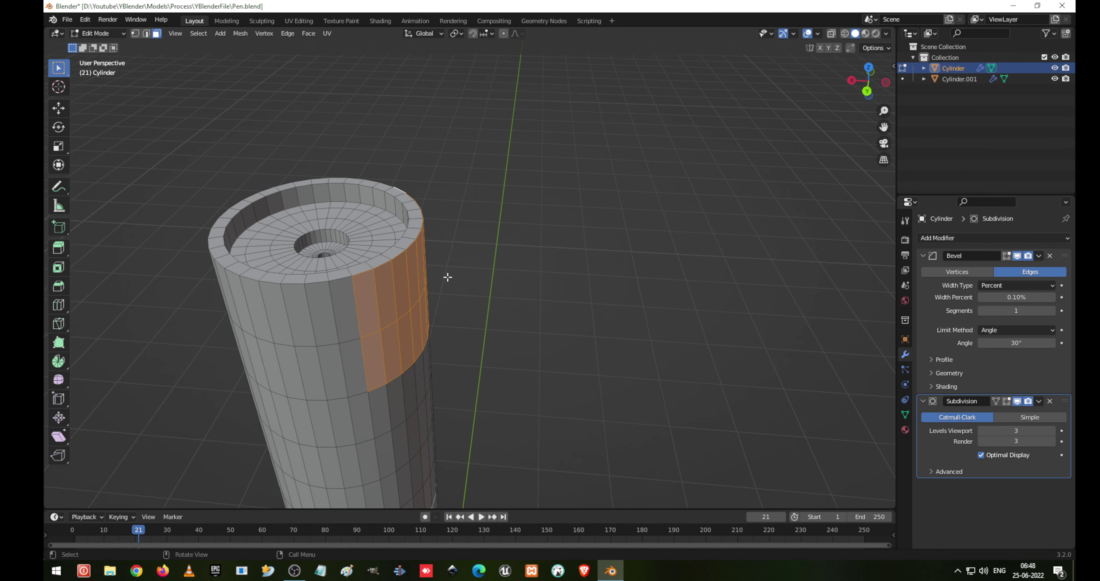
key("s")
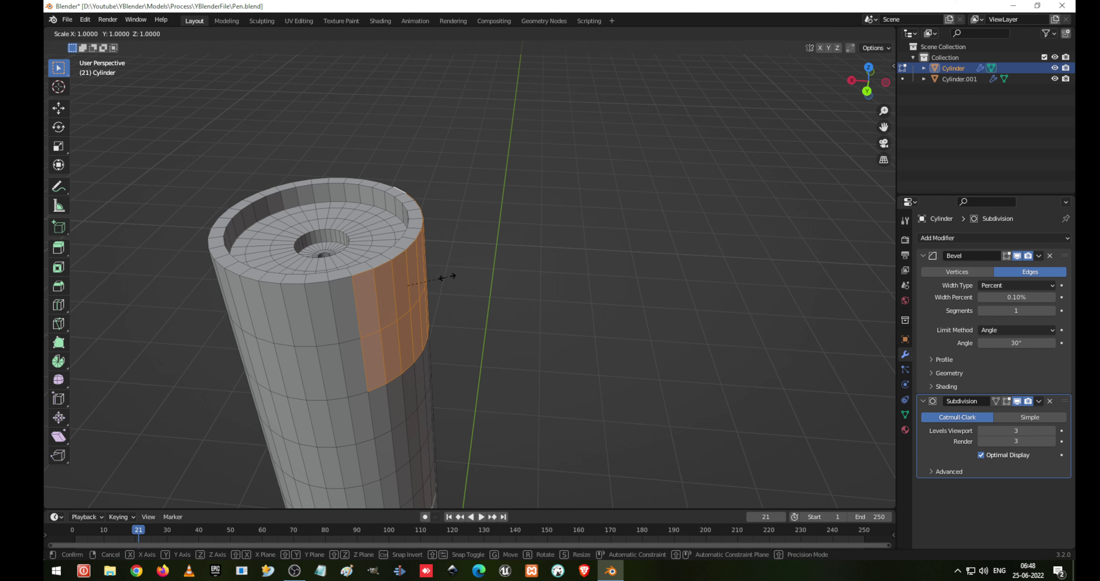
type("x")
type("0")
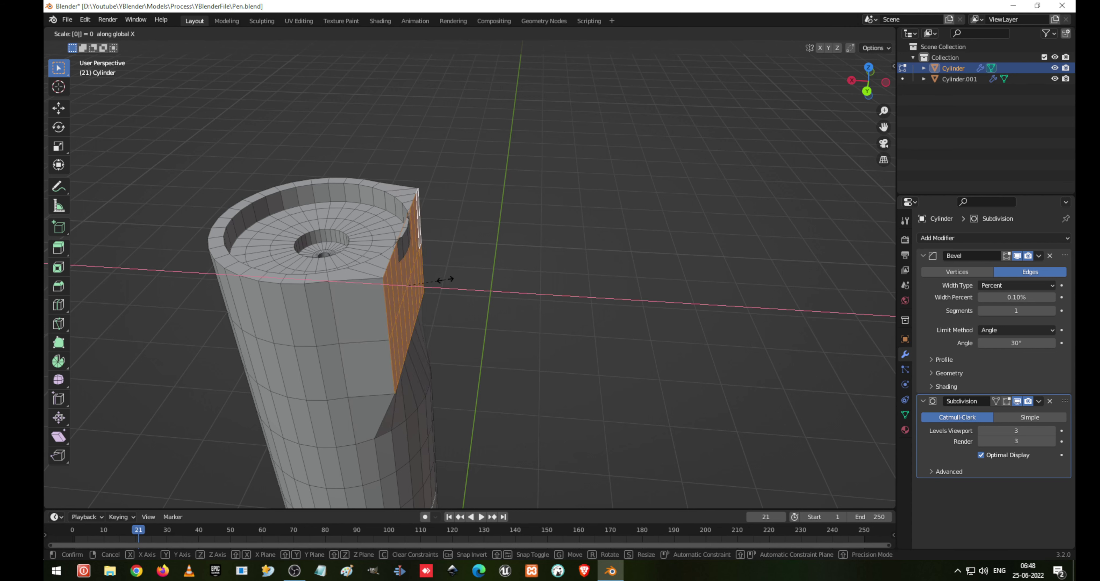
key("Return")
Step: Try to move the flattened face patch outward from the cylinder along X
key("g")
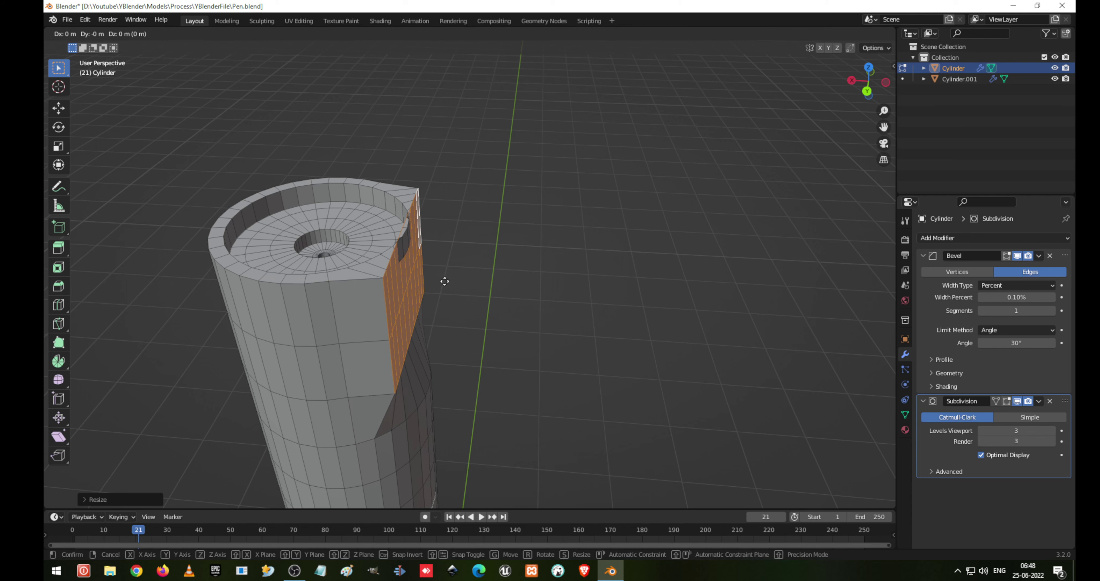
key("y")
key("x")
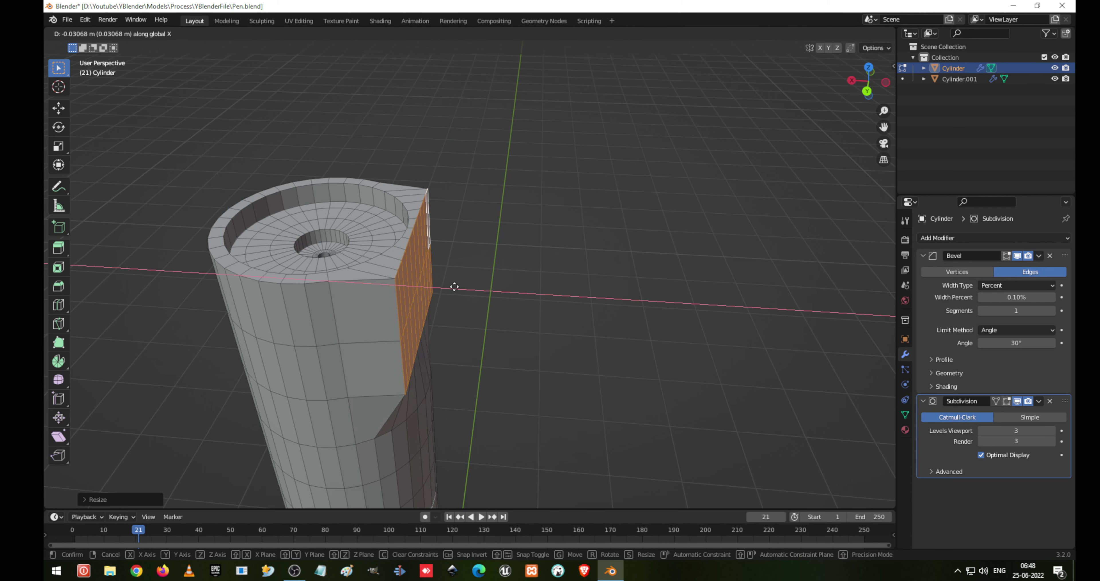
left_click(460, 285)
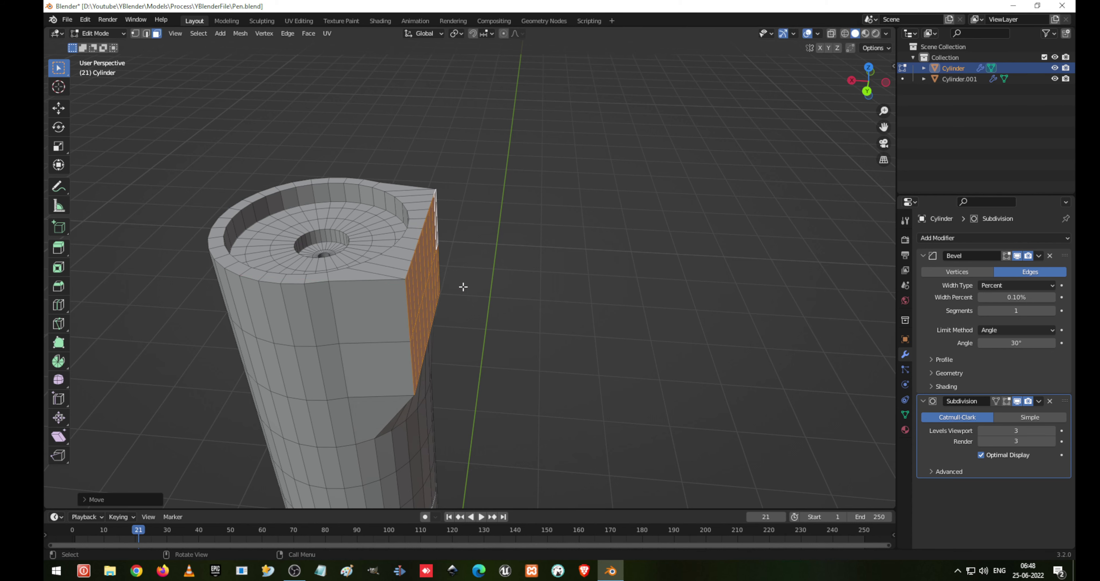
middle_click_drag(462, 284, 393, 242)
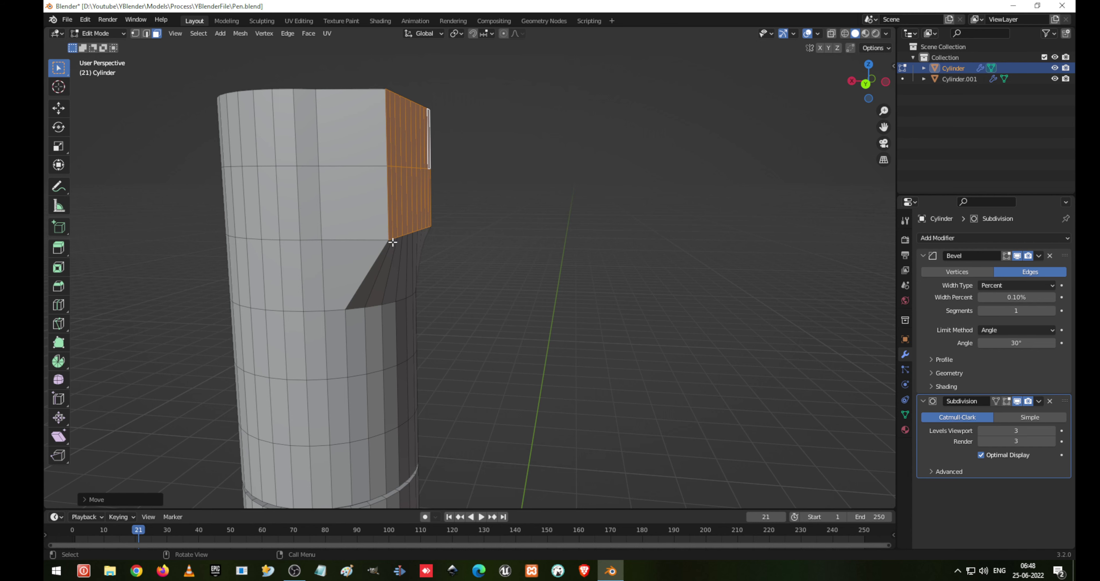
Step: Check the protruding block's shape in Object Mode and undo the move and flattening of its faces
key("Tab")
middle_click_drag(392, 243, 401, 219)
key("Tab")
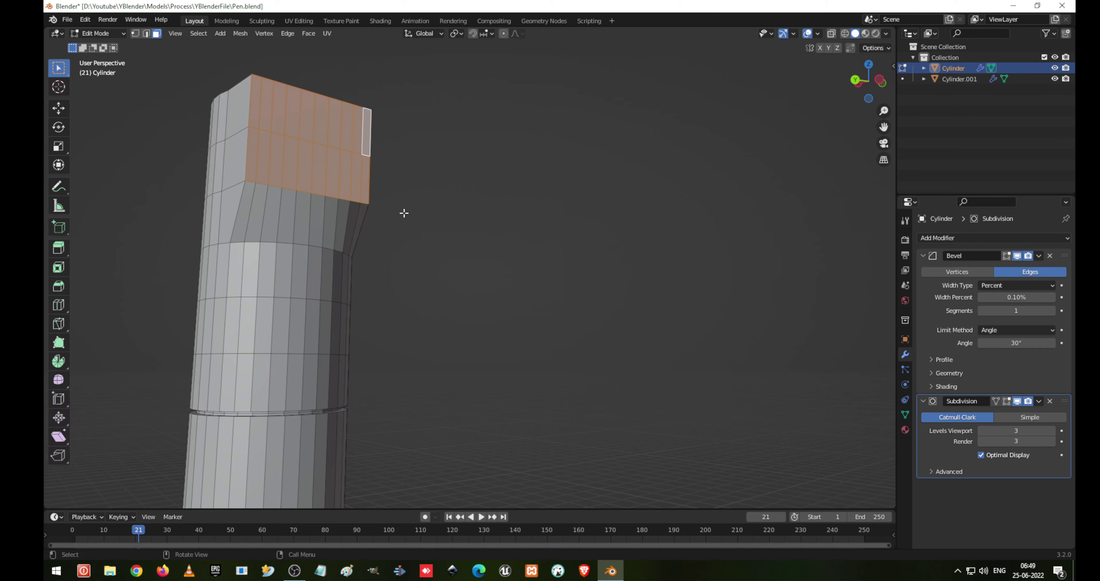
scroll(290, 217, "up", 5)
middle_click_drag(276, 206, 366, 242)
scroll(302, 211, "down", 6)
scroll(446, 272, "up", 1)
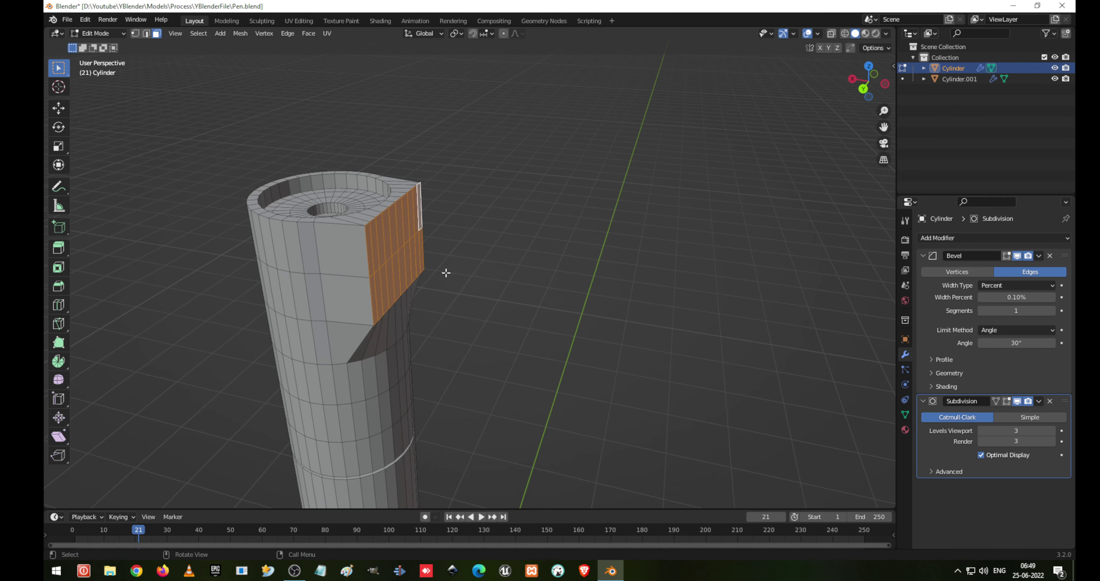
key("ctrl+z")
key("ctrl+z")
key("ctrl+z")
key("ctrl+z")
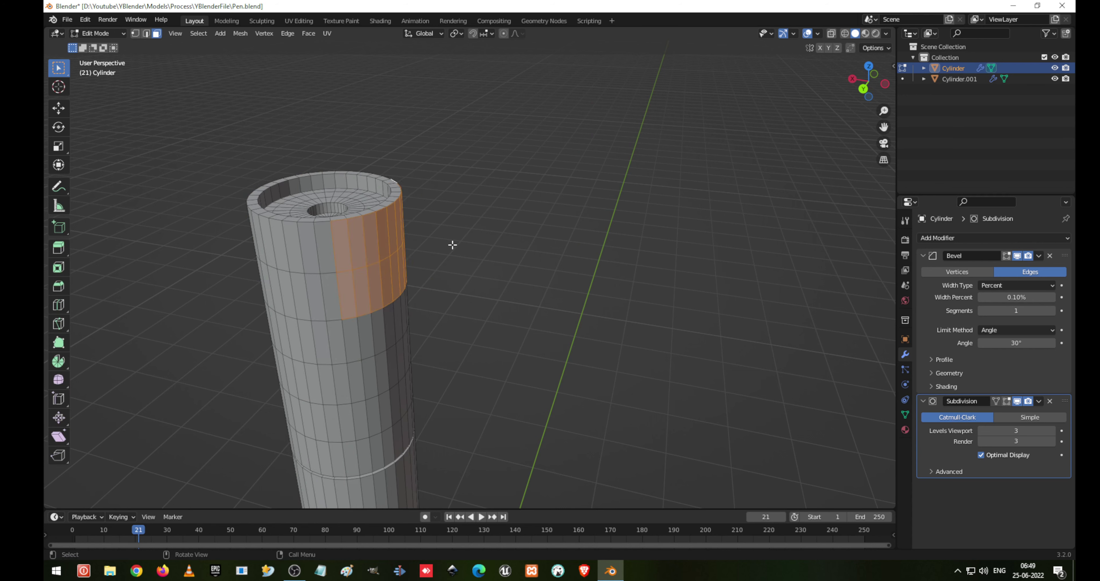
Step: Extrude the selected two-row face patch in place and flatten the extruded faces along X
key("e")
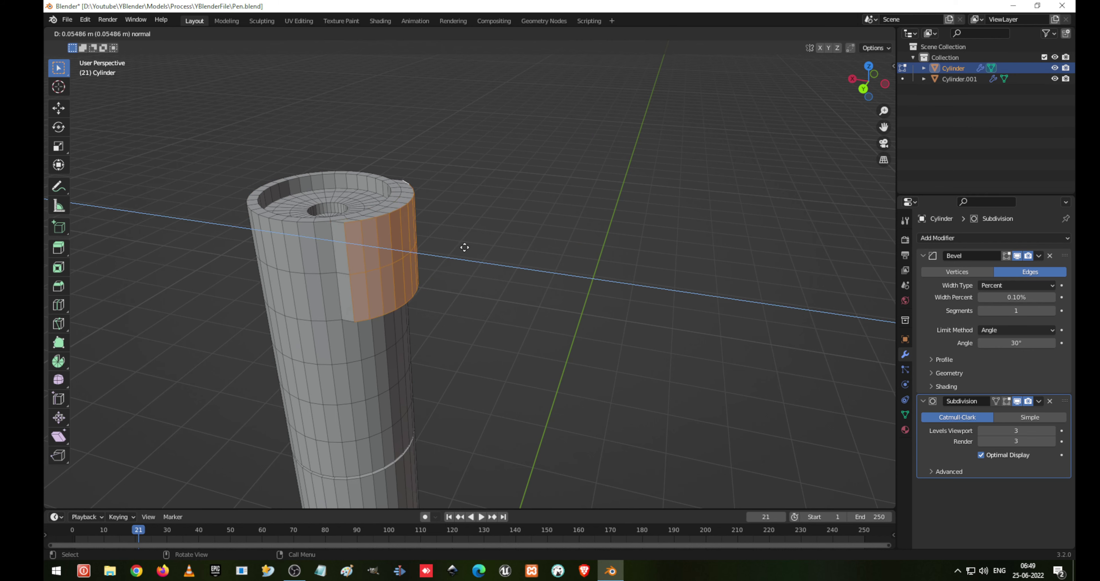
right_click(465, 247)
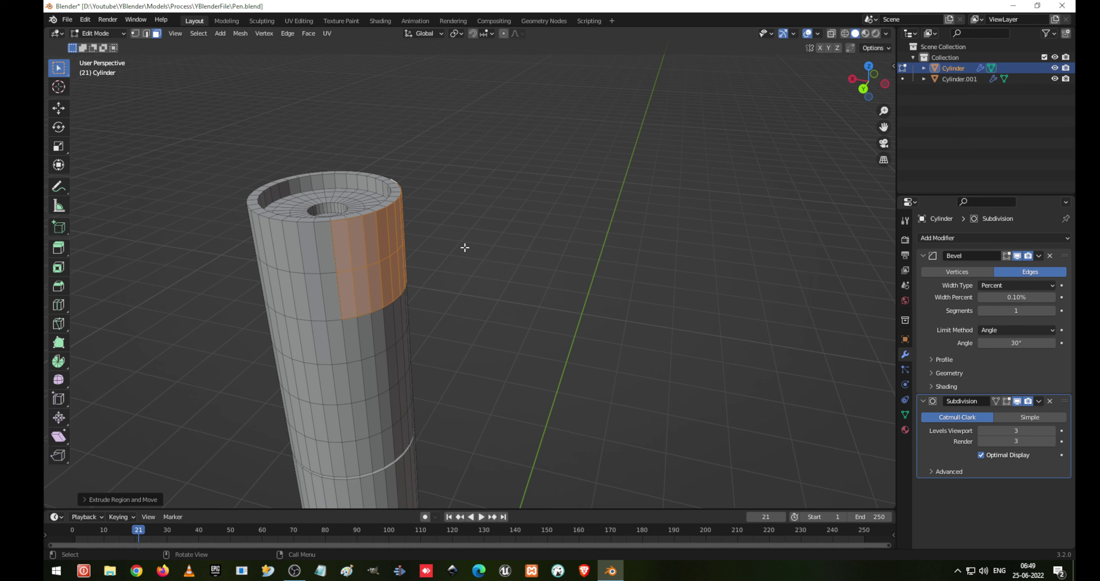
type("sx")
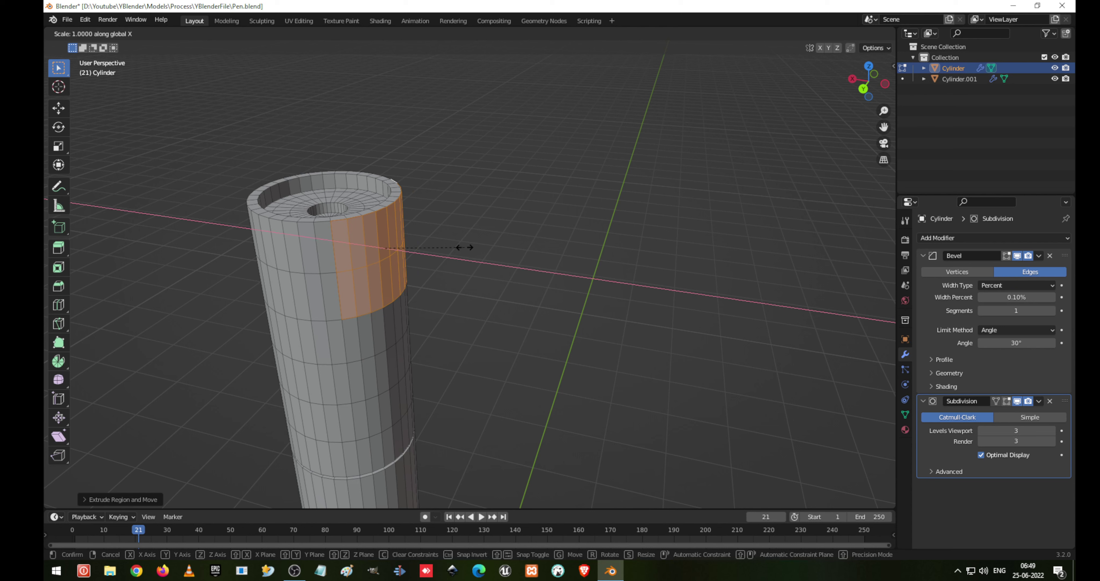
type("1.1")
key("Return")
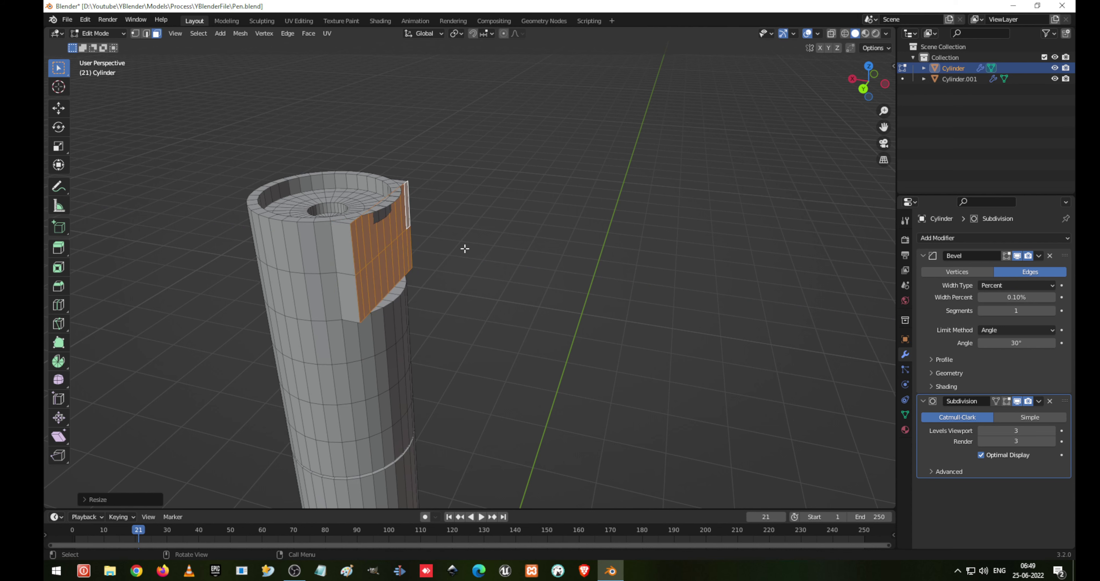
Step: Move the flattened extruded faces about 0.07 m outward along negative X and check the block in Object Mode
key("g")
key("y")
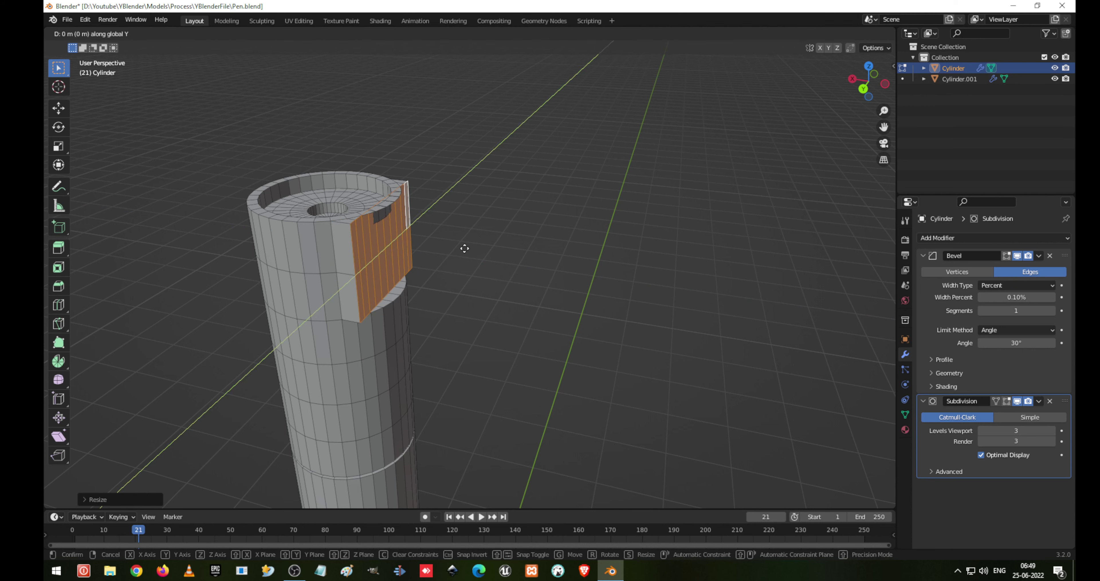
key("x")
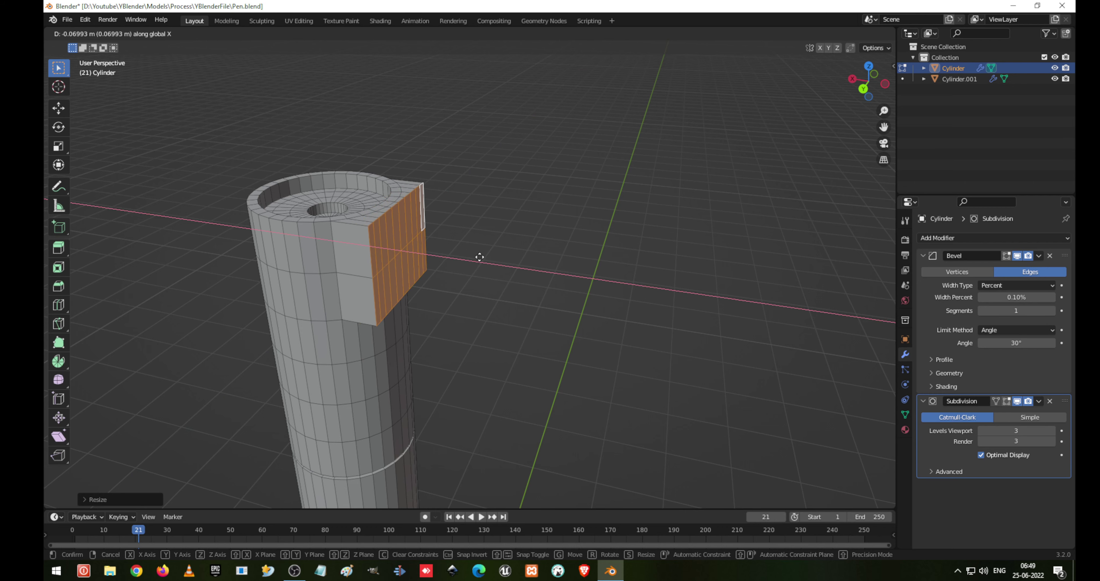
left_click(481, 259)
middle_click_drag(481, 259, 440, 237)
key("Tab")
key("Tab")
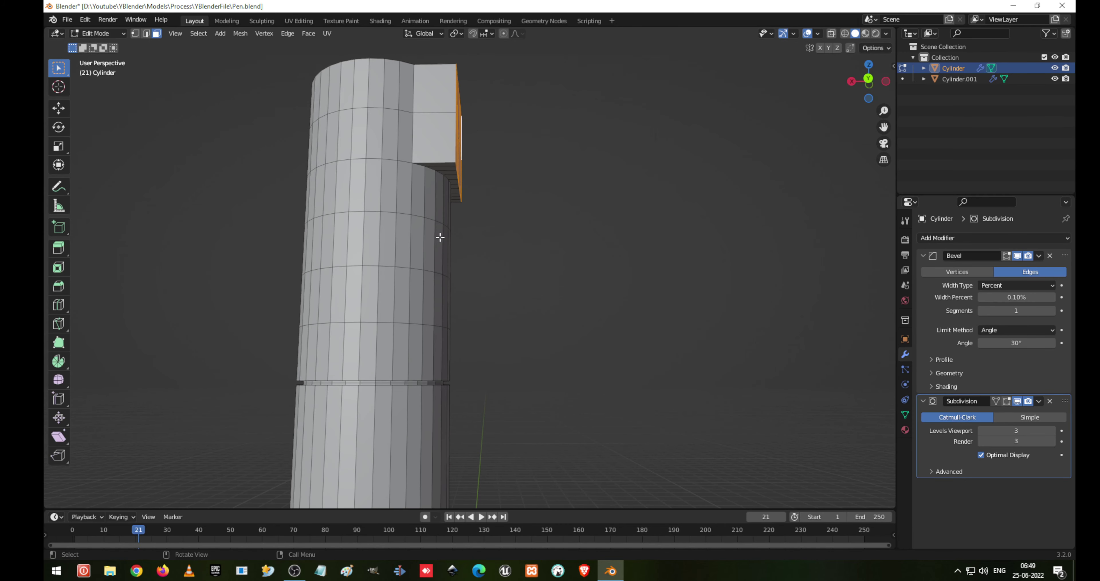
Step: Move the block's flattened outer faces about 0.12 m further from the cylinder along negative X
key("g")
key("y")
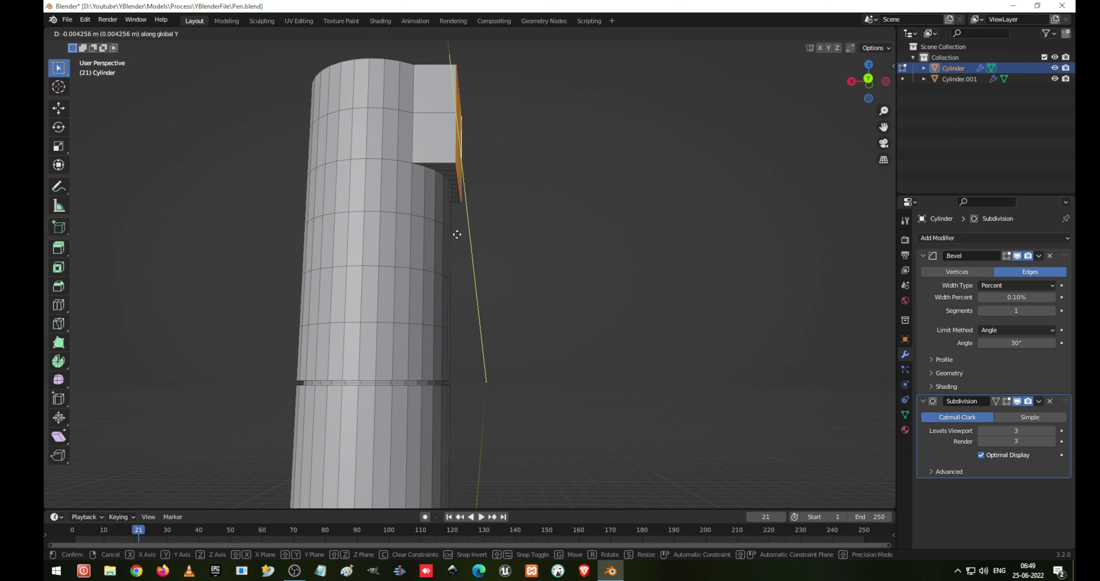
key("x")
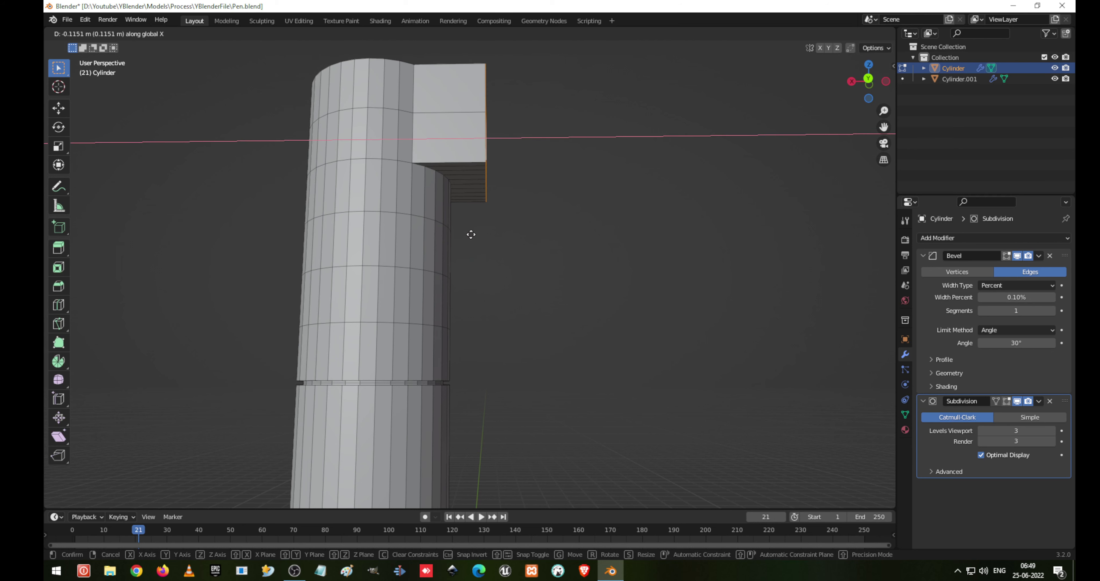
left_click(471, 235)
Step: Add a horizontal loop cut on the cylinder and slide it up close beneath the protruding block, checking it in Object Mode
scroll(445, 198, "up", 1)
middle_click_drag(445, 189, 418, 259, "shift")
key("ctrl+r")
left_click(389, 261)
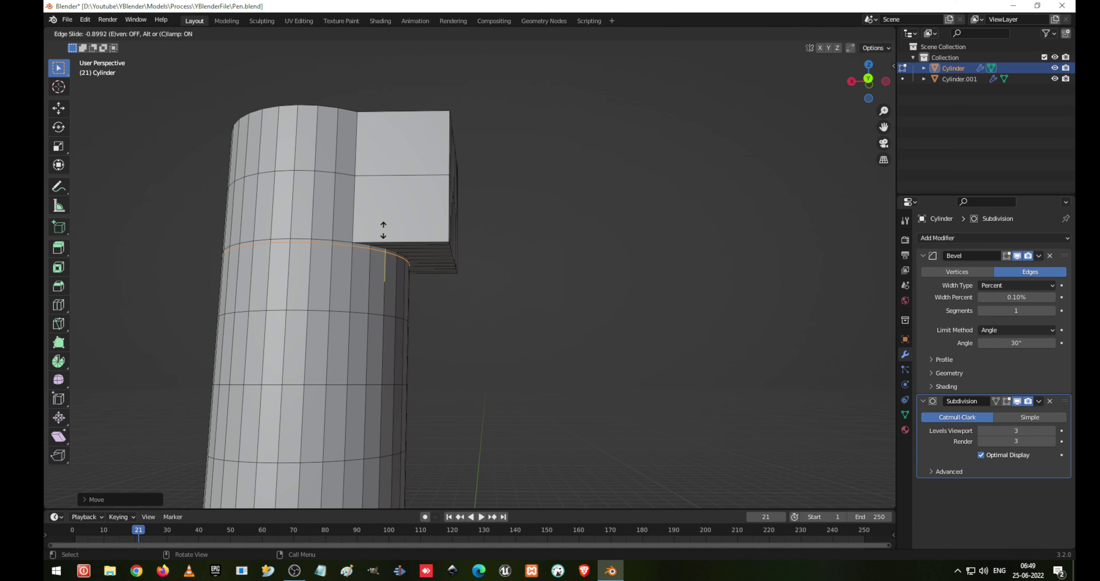
left_click(384, 229)
key("Tab")
mouse_move(384, 228)
middle_mouse_down()
mouse_move(220, 234)
mouse_move(376, 230)
mouse_move(363, 216)
mouse_move(375, 198)
mouse_move(341, 208)
mouse_move(403, 211)
mouse_move(351, 216)
mouse_move(402, 215)
mouse_move(372, 230)
middle_mouse_up()
key("Tab")
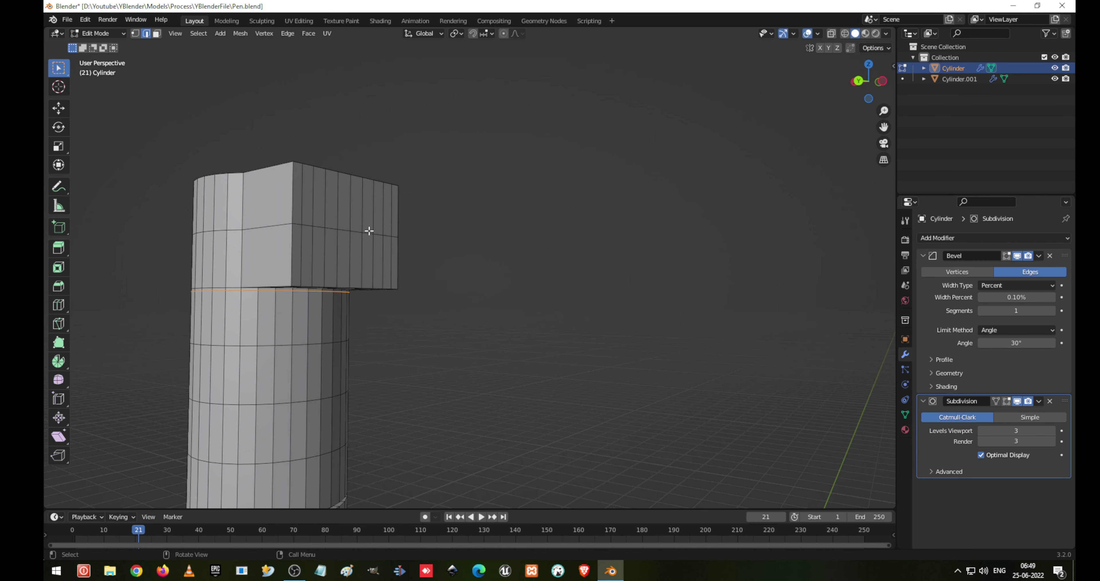
Step: Select all outer faces of the protruding block and move them slightly back toward the cylinder along X
key("3")
key("c")
mouse_move(307, 206)
left_mouse_down()
mouse_move(312, 221)
mouse_move(387, 226)
left_mouse_up()
right_click(387, 225)
middle_click_drag(393, 216, 441, 197)
key("g")
key("x")
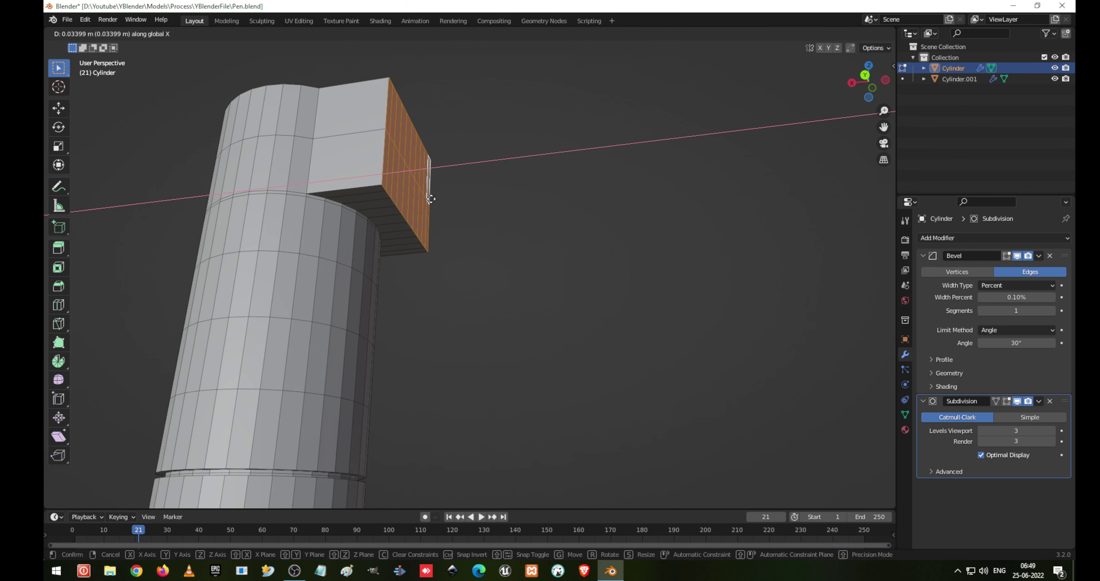
left_click(422, 199)
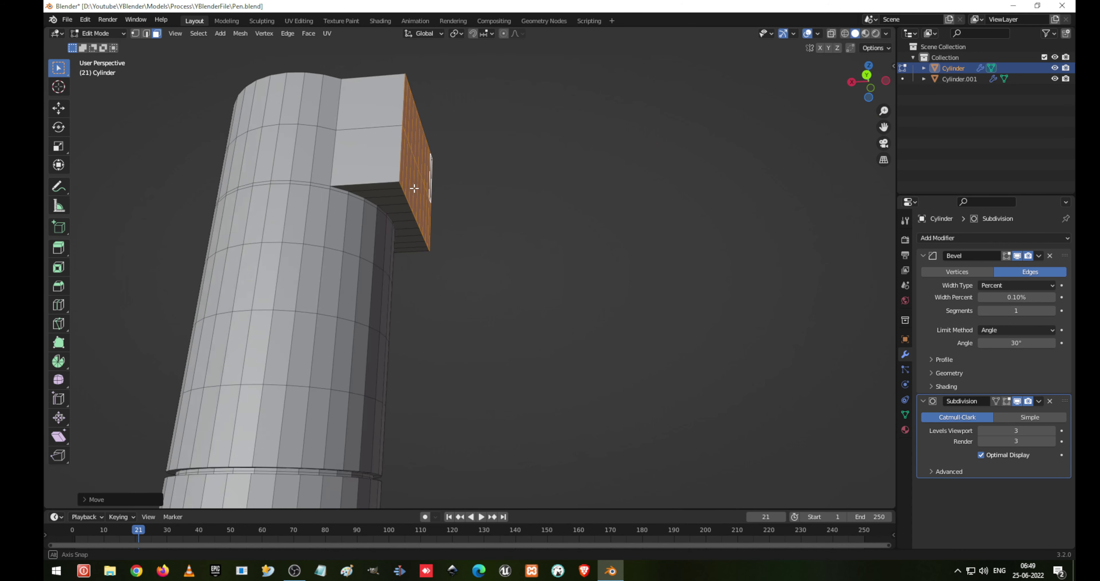
Step: Add a centred vertical loop cut through the protruding block, halfway between the cylinder and the block's outer face
middle_click_drag(419, 184, 425, 171)
key("ctrl+r")
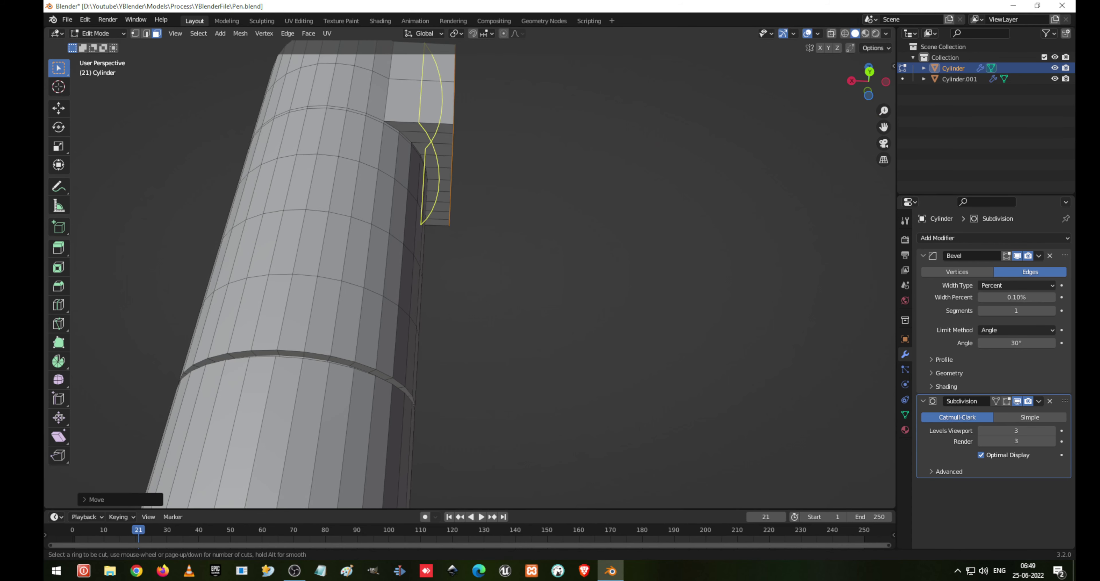
left_click(432, 133)
right_click(432, 133)
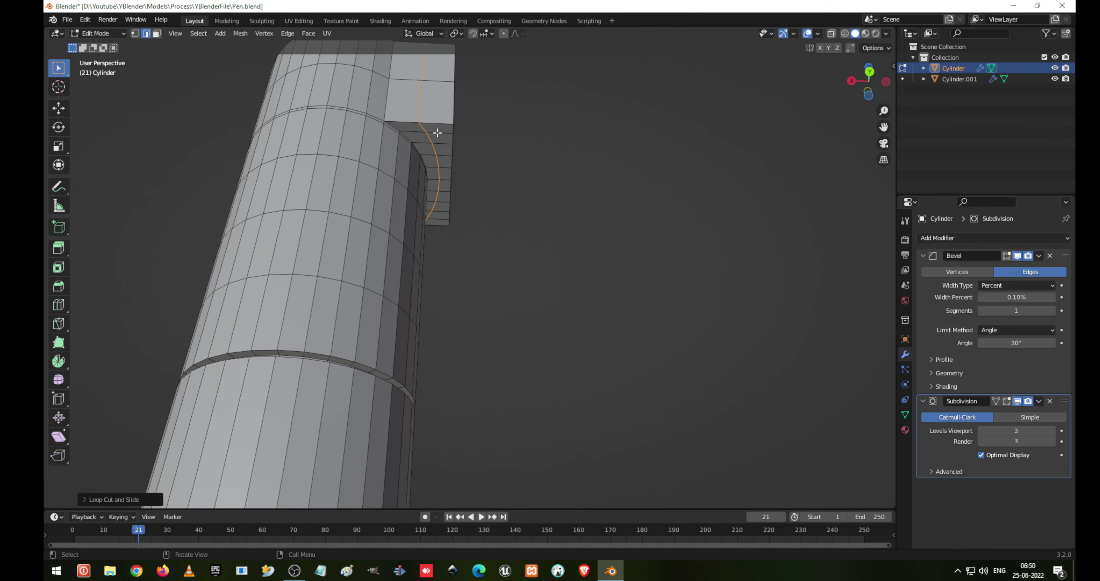
Step: Select the outer strip of faces on the block's underside and extrude it about 0.7 m down along Z as the clip
key("3")
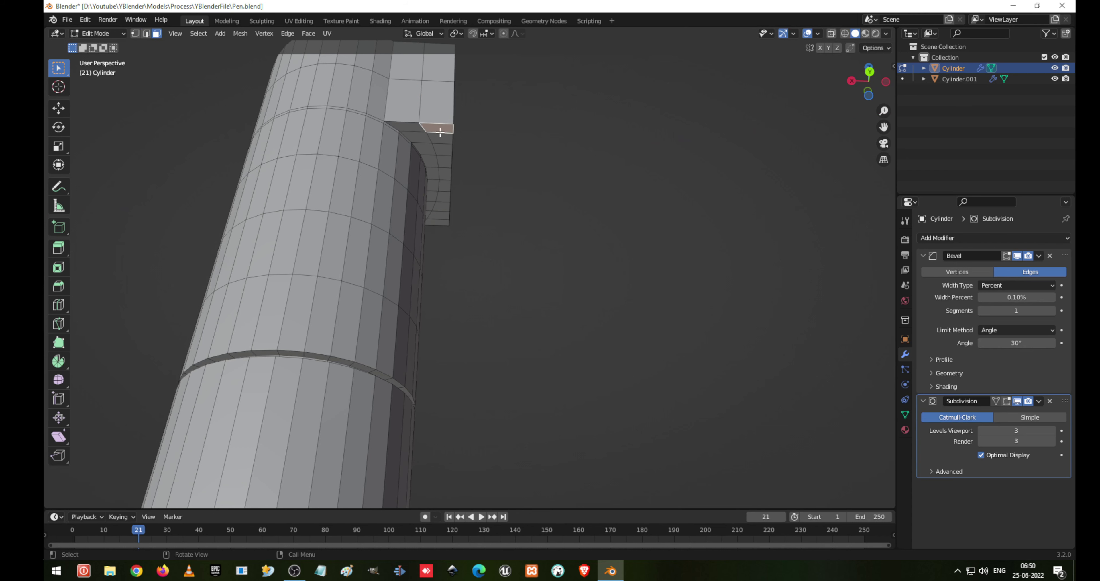
left_click(442, 138, "shift")
left_click(443, 149, "shift")
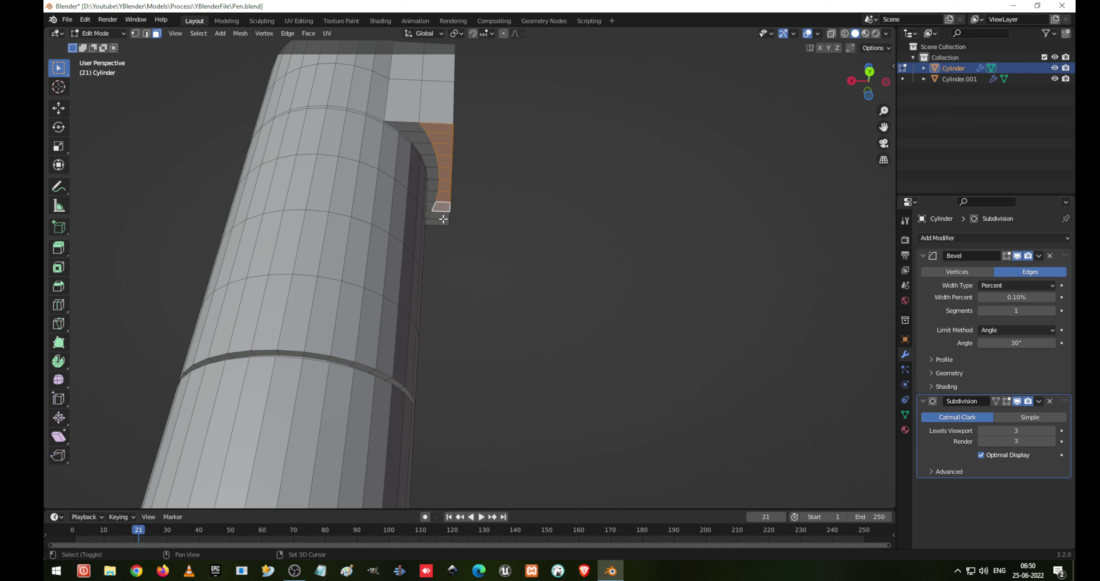
middle_click_drag(492, 216, 323, 309)
middle_click_drag(512, 410, 524, 314, "shift")
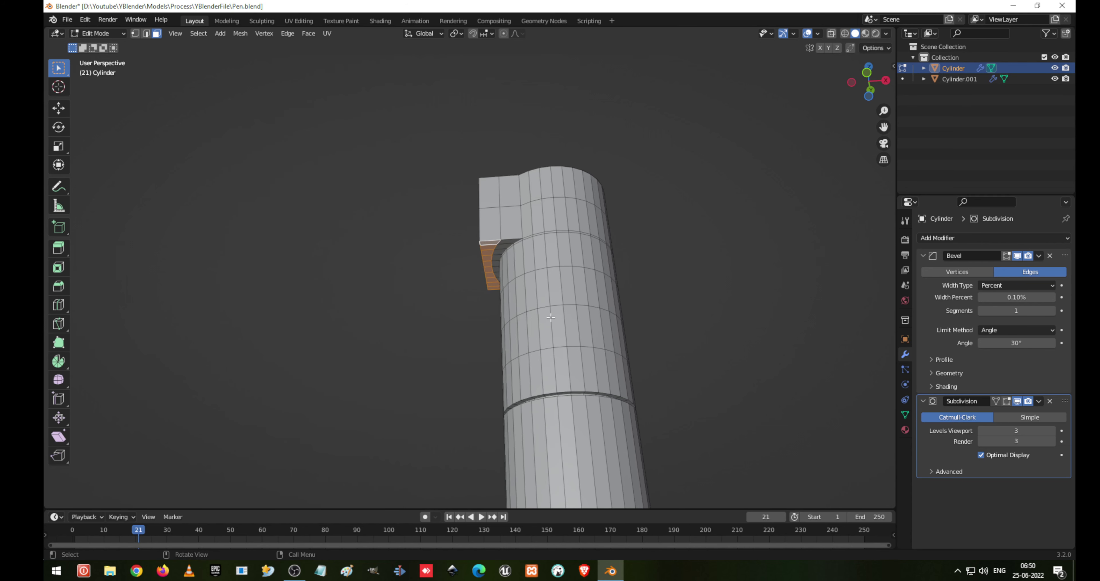
key("g")
key("z")
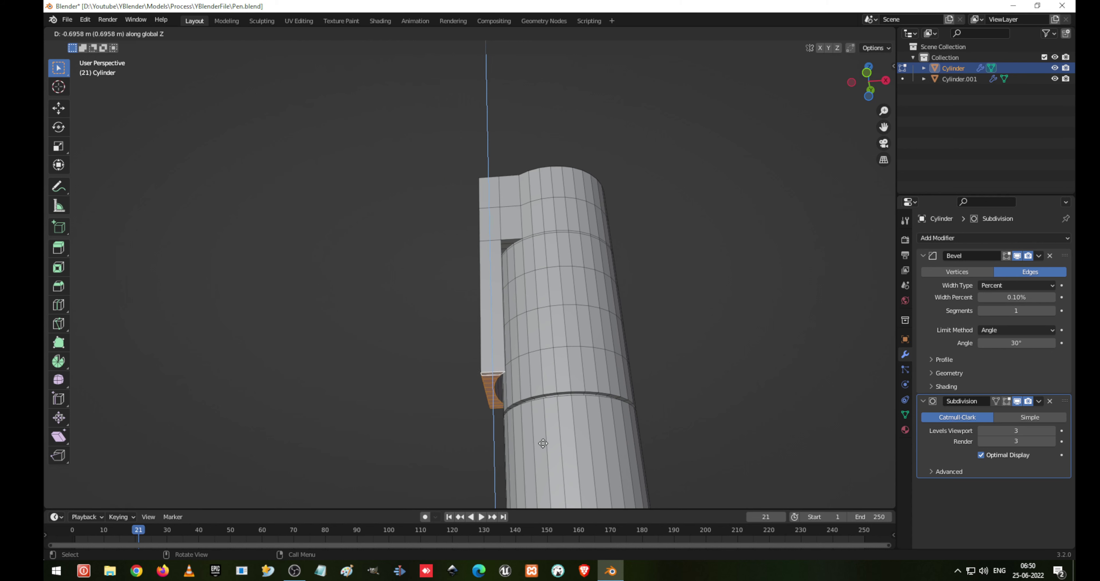
left_click(543, 452)
Step: Change the snapping target and move the clip's bottom faces about 0.05 m down along Z to the groove
middle_click_drag(543, 452, 512, 271)
scroll(577, 252, "up", 5)
middle_click_drag(577, 252, 467, 163)
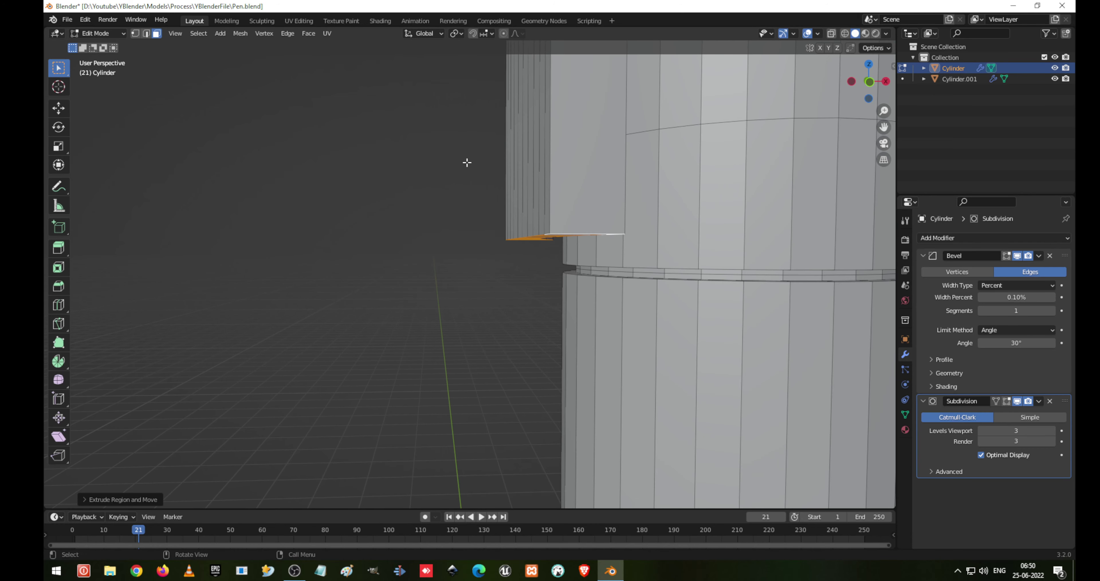
left_click(491, 35)
left_click(488, 77)
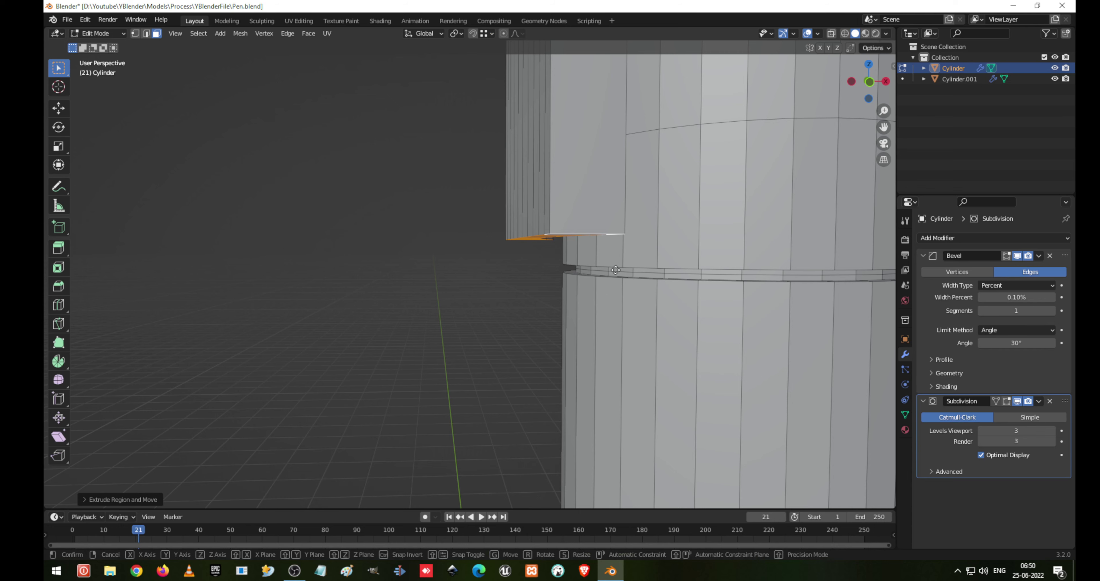
key("g")
key("z")
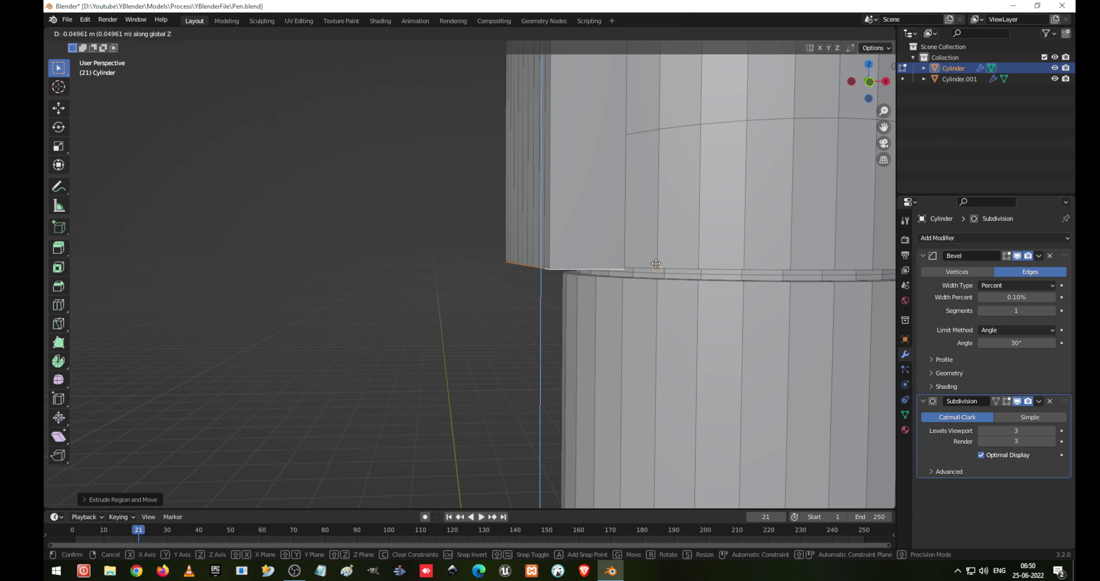
left_click(656, 263)
Step: Examine the extruded clip along the pen's upper section in Object Mode from several angles
scroll(633, 226, "down", 5)
key("Tab")
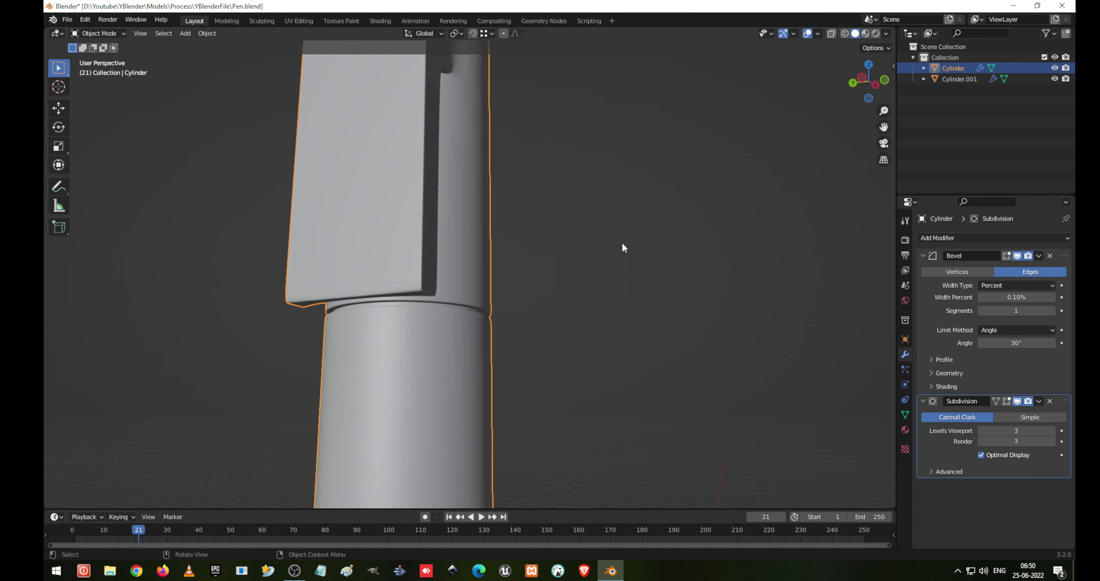
scroll(623, 247, "down", 3)
middle_click_drag(414, 199, 544, 227)
scroll(519, 171, "up", 4)
scroll(542, 168, "down", 5)
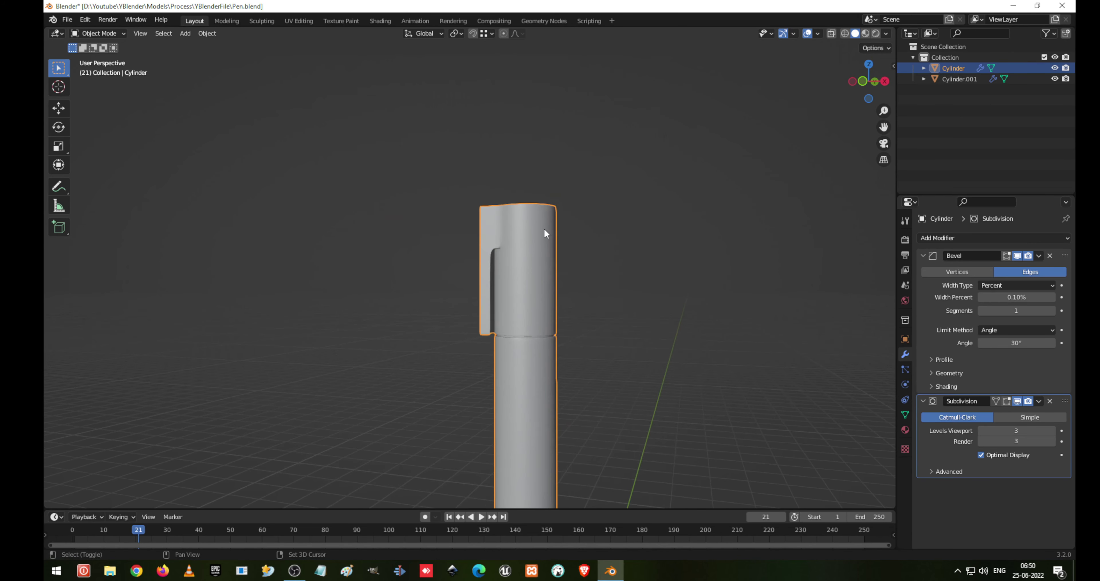
scroll(497, 240, "up", 5)
scroll(570, 269, "down", 4)
middle_click_drag(570, 269, 454, 313)
Step: Add a vertical loop cut on the clip mount and slide it toward the cylinder junction, inspecting the smoothed corner in Object Mode
key("Tab")
scroll(385, 287, "up", 3)
key("ctrl+r")
left_click(511, 331)
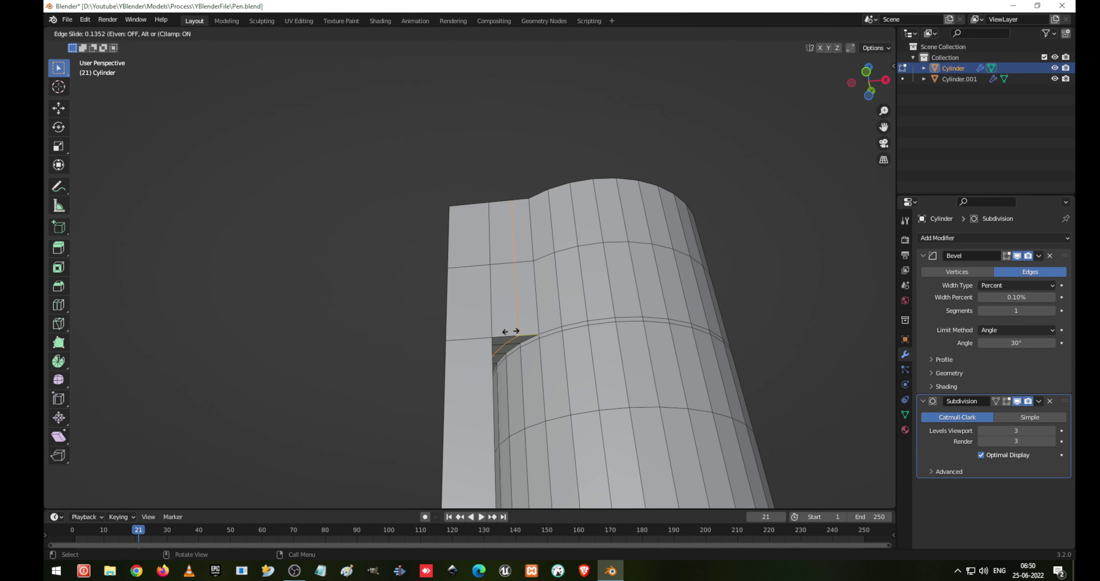
left_click(523, 330)
key("Tab")
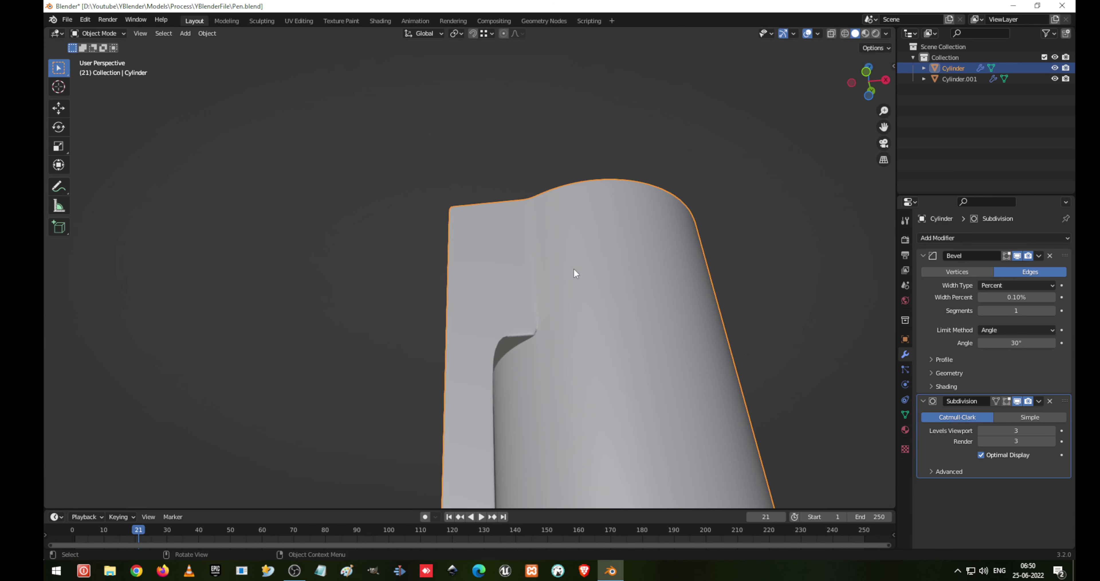
middle_click_drag(574, 273, 655, 273)
scroll(606, 351, "down", 3)
scroll(504, 289, "up", 8)
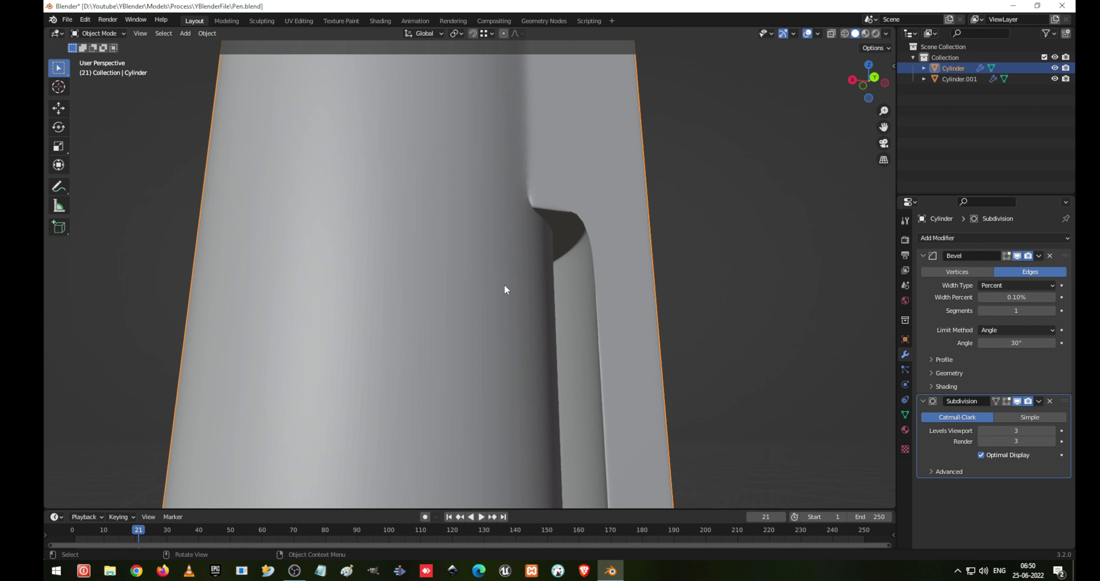
Step: Try to add a vertical loop cut on the cylinder face beside the clip mount and slide it toward the junction
key("Tab")
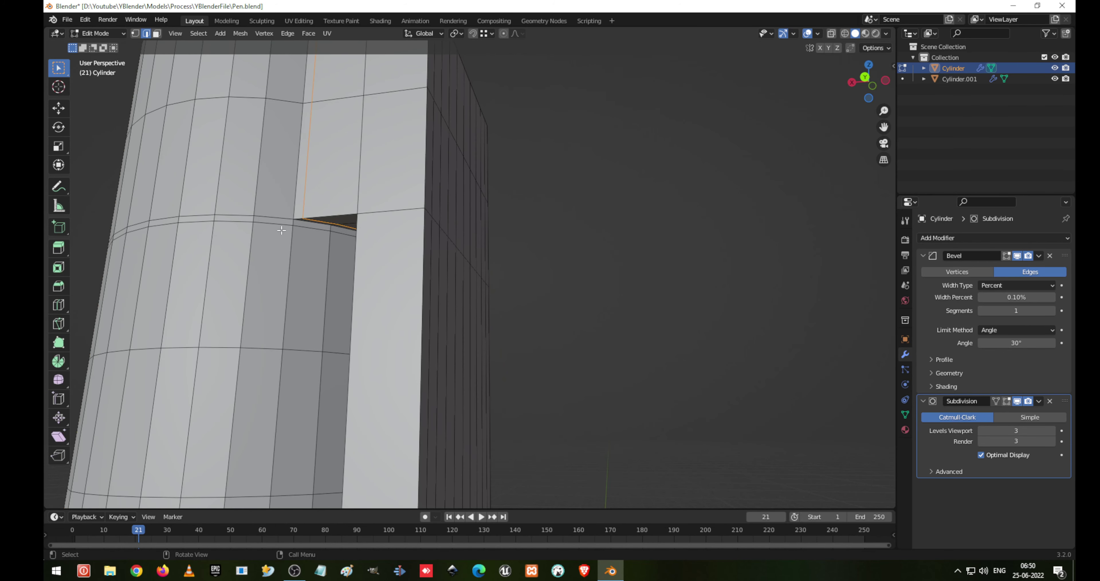
scroll(281, 230, "up", 1)
middle_click_drag(284, 217, 362, 239, "shift")
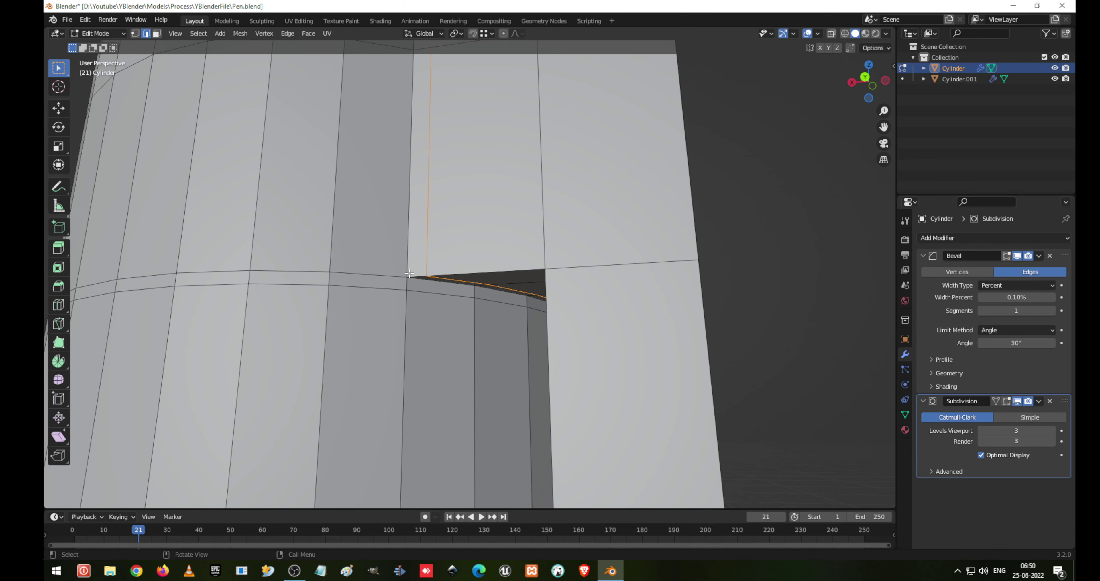
key("ctrl+r")
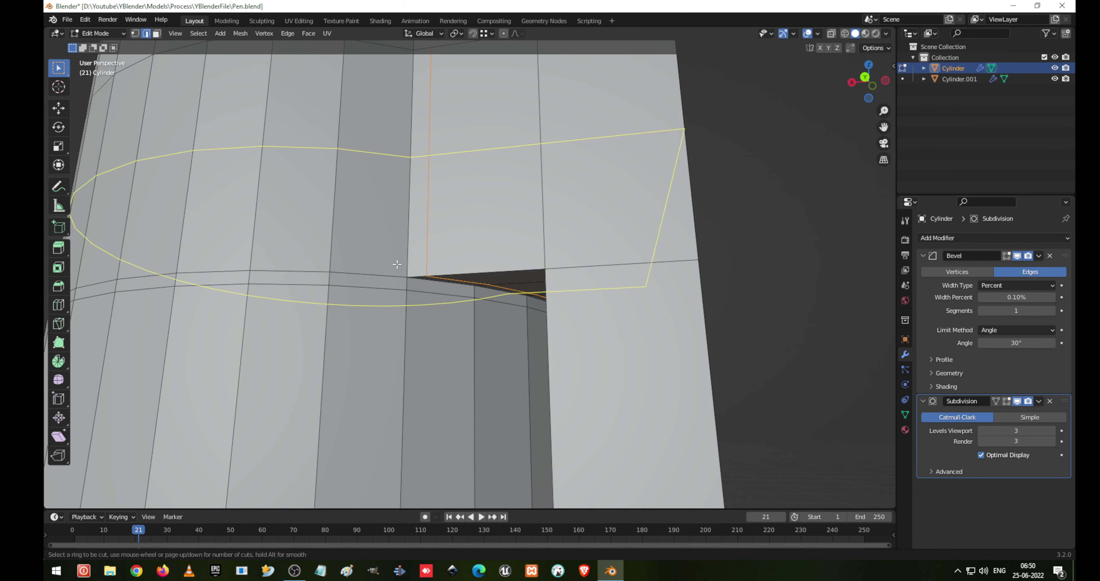
left_click(391, 289)
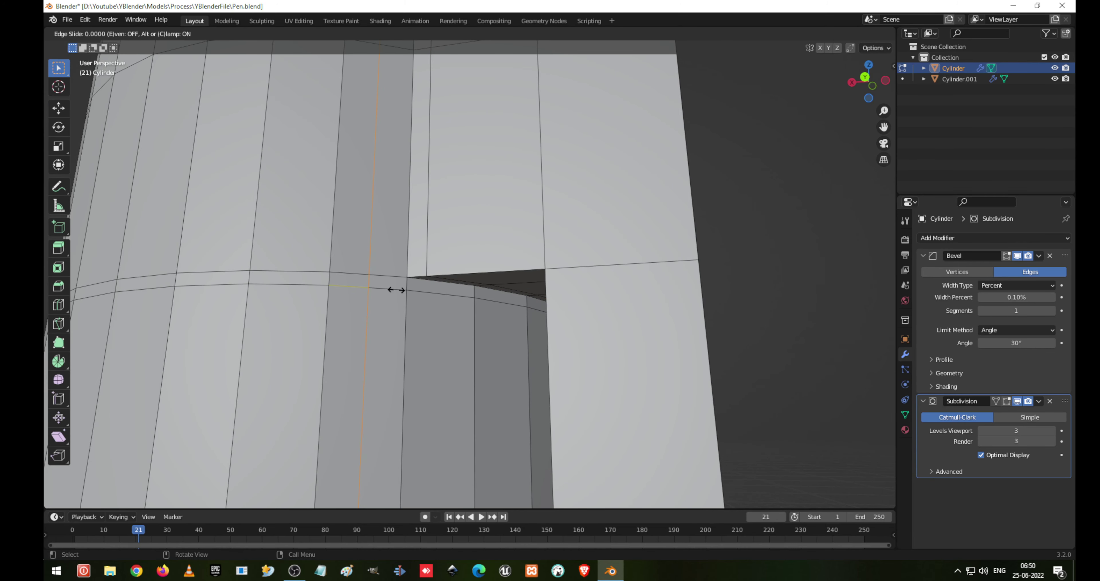
left_click(428, 294)
scroll(428, 294, "down", 5)
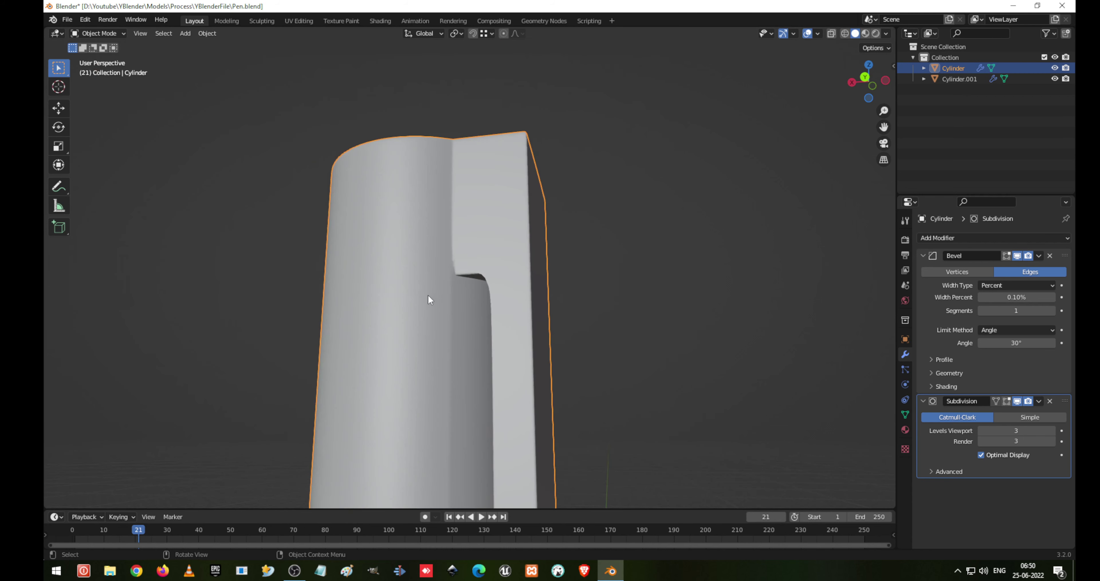
middle_click_drag(428, 293, 319, 278)
key("Tab")
scroll(409, 280, "up", 6)
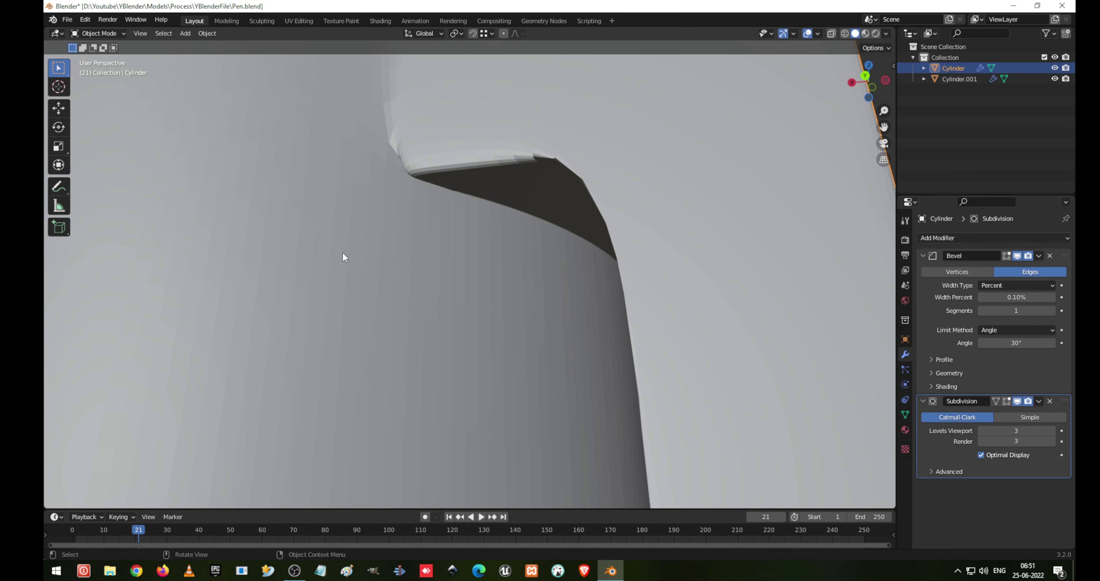
Step: Add a horizontal loop cut around the upper section and slide it down to the clip mount's lower edge, checking it in Object Mode
key("Tab")
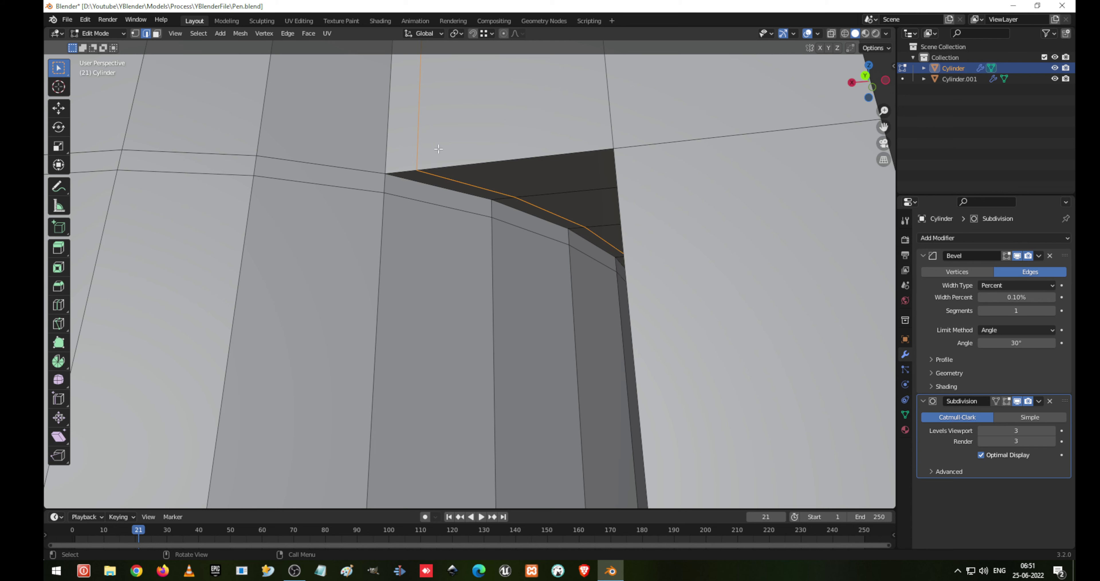
scroll(437, 149, "down", 5)
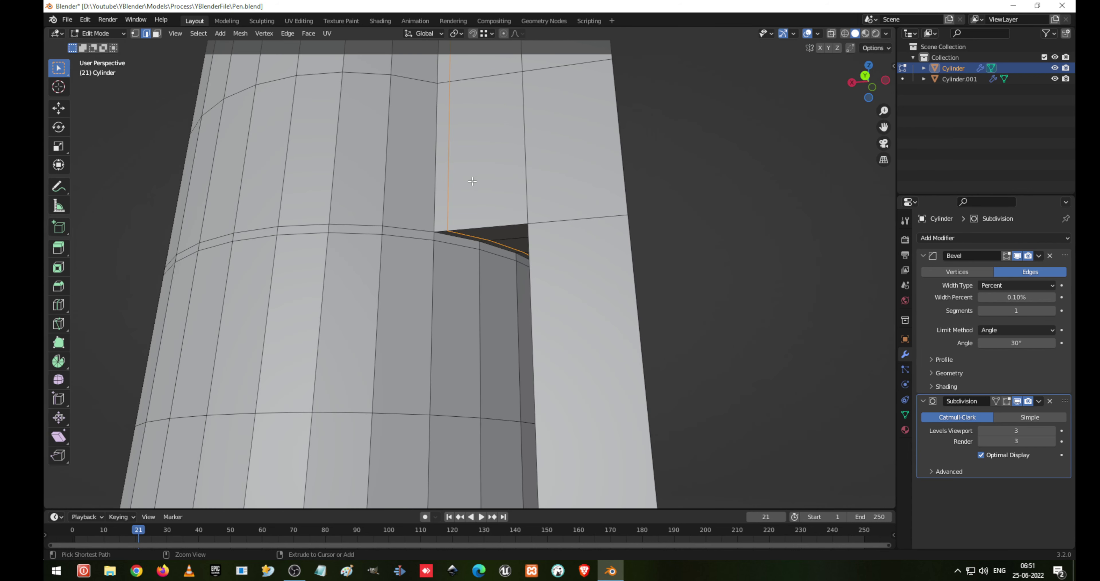
key("ctrl+r")
left_click(523, 187)
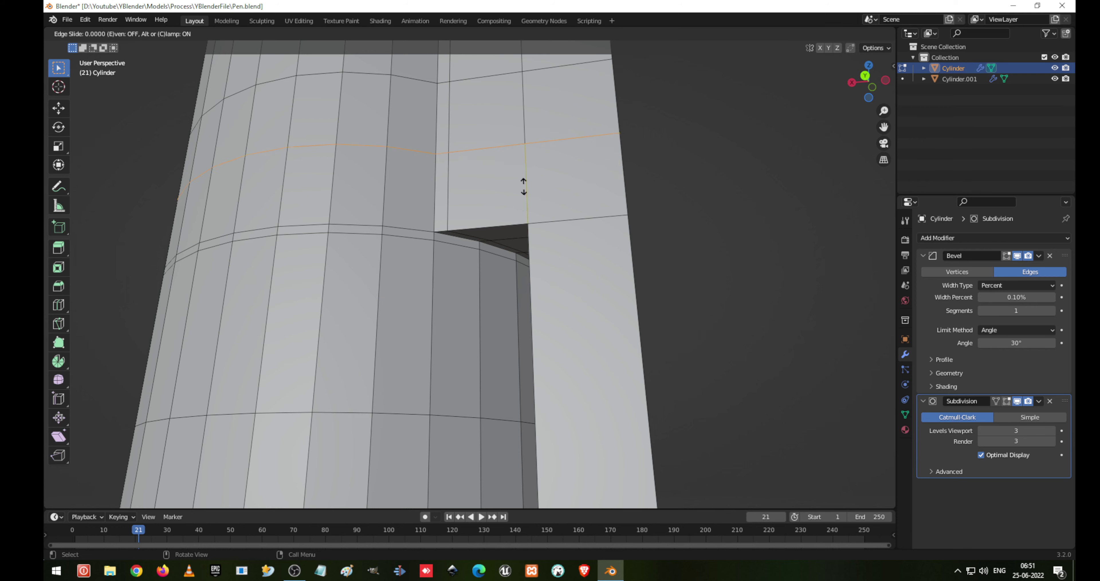
left_click(519, 257)
key("Tab")
middle_click_drag(516, 234, 301, 189)
scroll(506, 303, "down", 6)
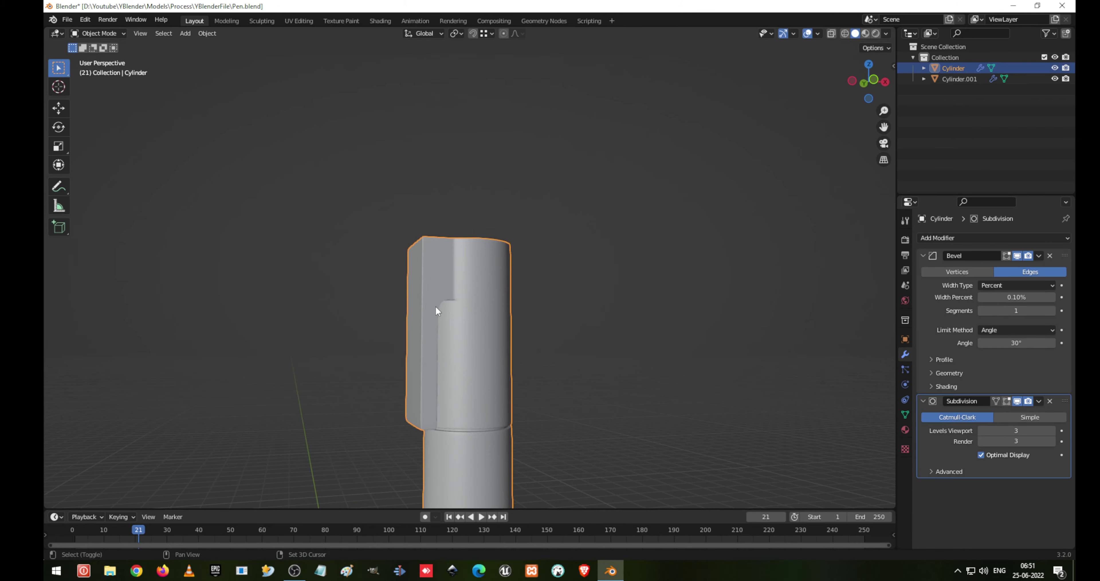
Step: Select the stepped end piece at the bottom of the pen
middle_click_drag(436, 306, 493, 274)
scroll(467, 239, "down", 4)
middle_click_drag(487, 325, 396, 348)
scroll(420, 259, "down", 3)
left_click(395, 348)
left_click(297, 358)
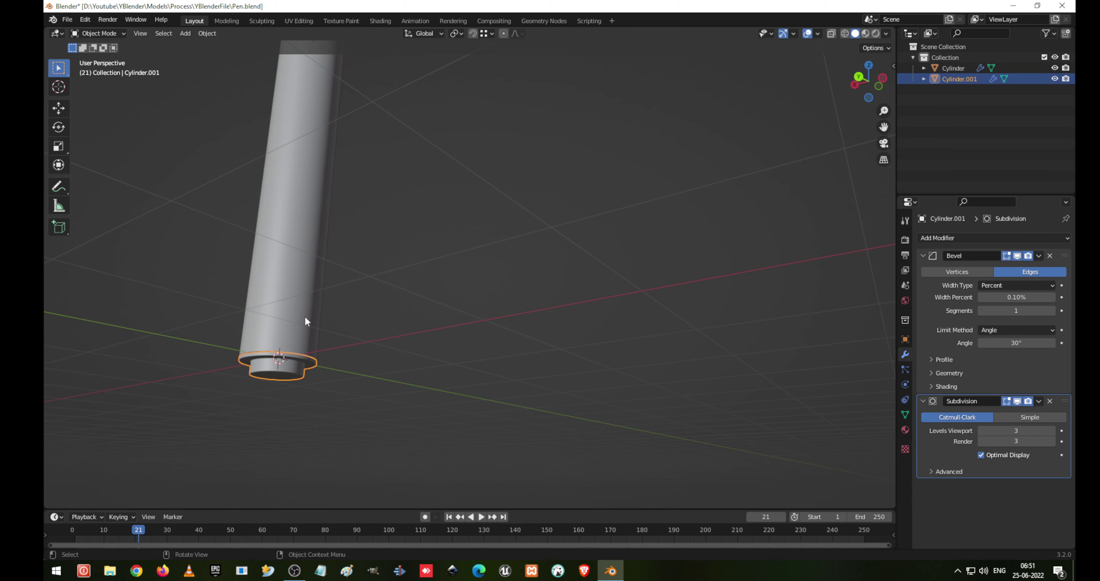
Step: Examine the clip, the groove and the overall shape of the complete pen from several angles
middle_click_drag(304, 315, 466, 307)
scroll(452, 198, "up", 2)
middle_click_drag(452, 198, 287, 307)
scroll(532, 321, "up", 2)
middle_click_drag(532, 322, 485, 374)
scroll(485, 374, "down", 5)
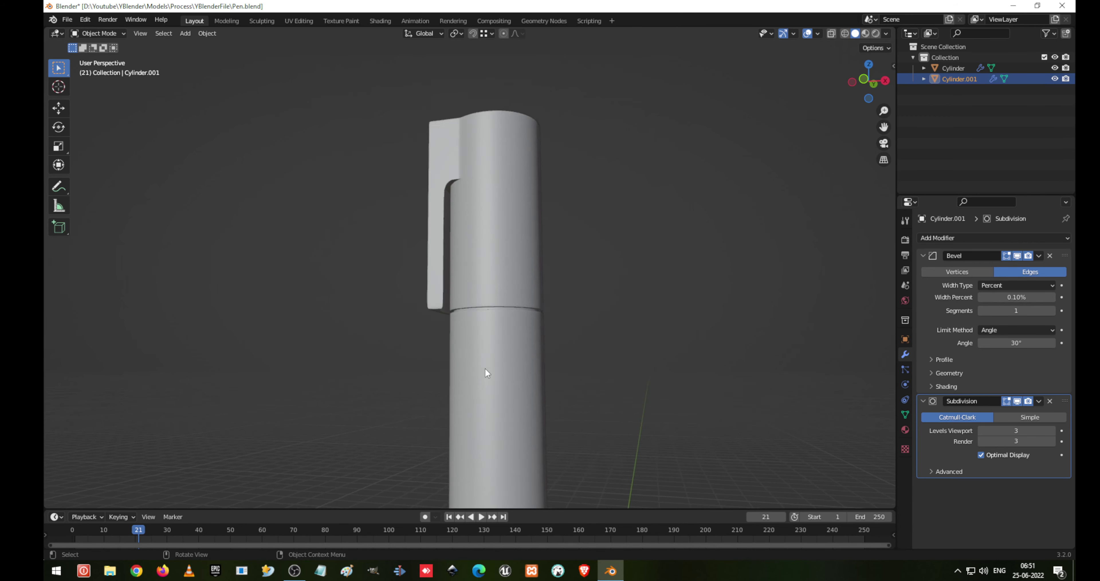
scroll(485, 374, "down", 4)
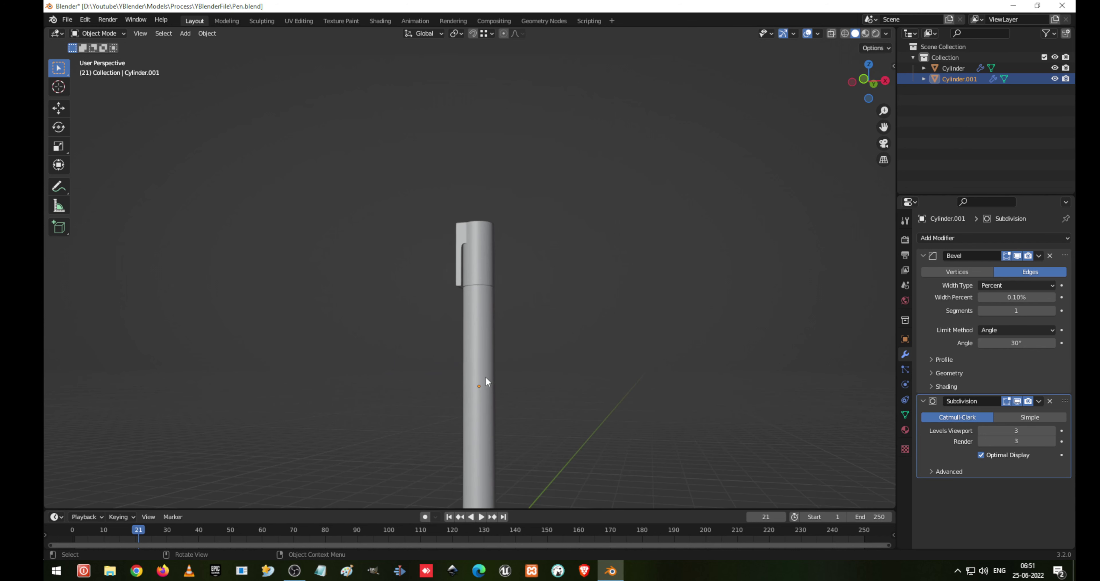
scroll(495, 412, "down", 2)
middle_click_drag(480, 431, 505, 342, "shift")
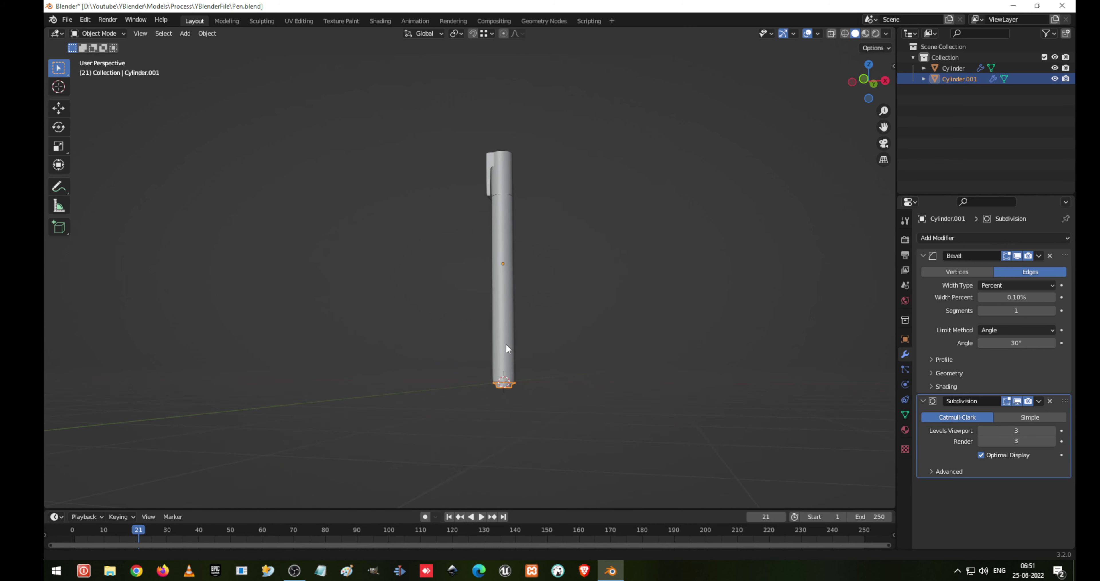
scroll(506, 363, "up", 3)
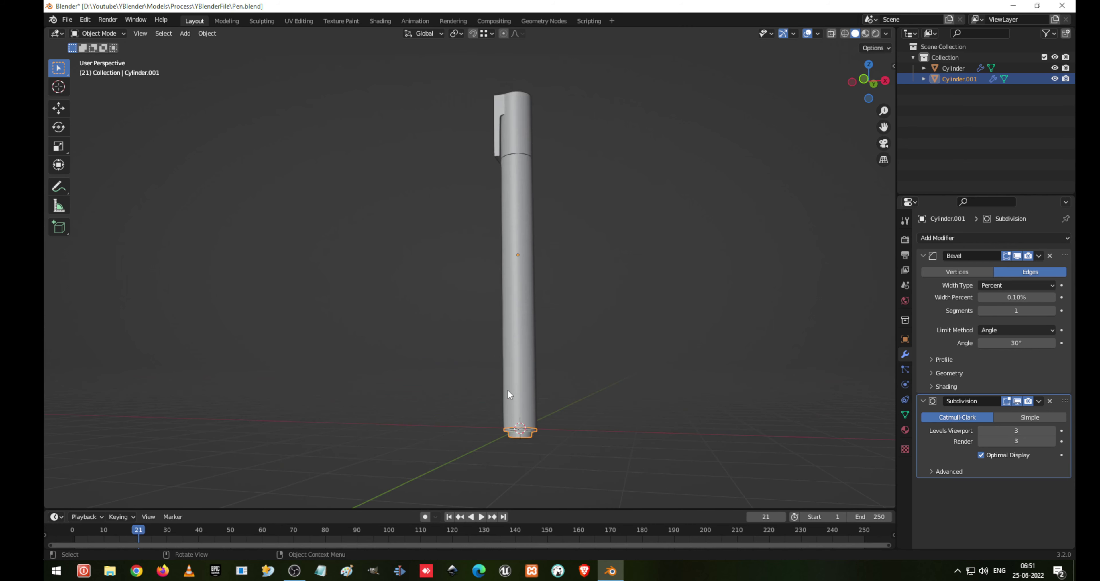
Step: Parent the stepped end piece to the pen's main cylinder using the Object option, and test the link with a cancelled move
left_click(524, 348, "shift")
key("ctrl+p")
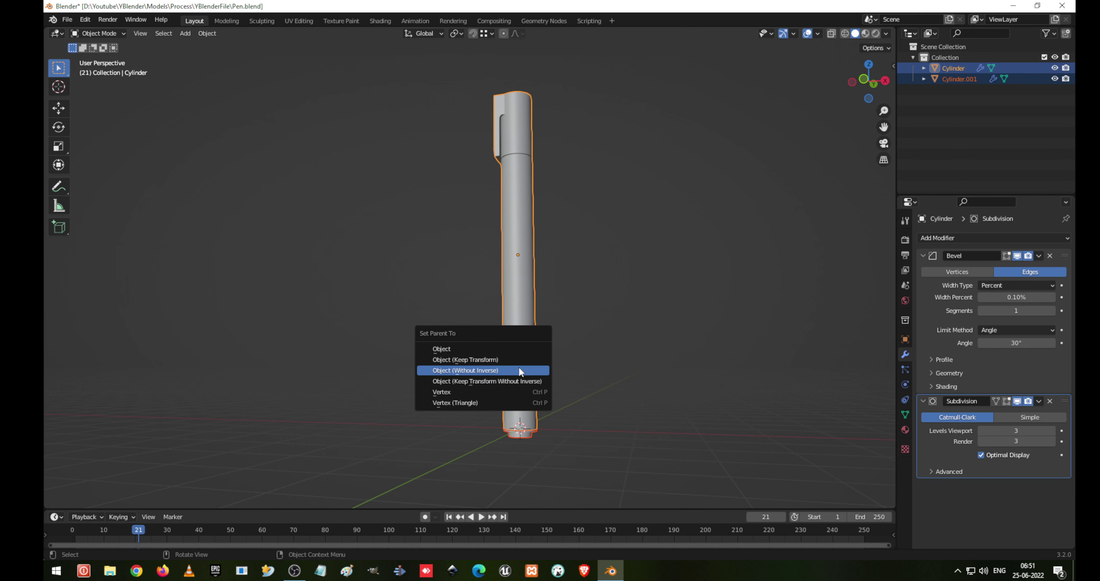
left_click(508, 349)
middle_click_drag(503, 346, 574, 358)
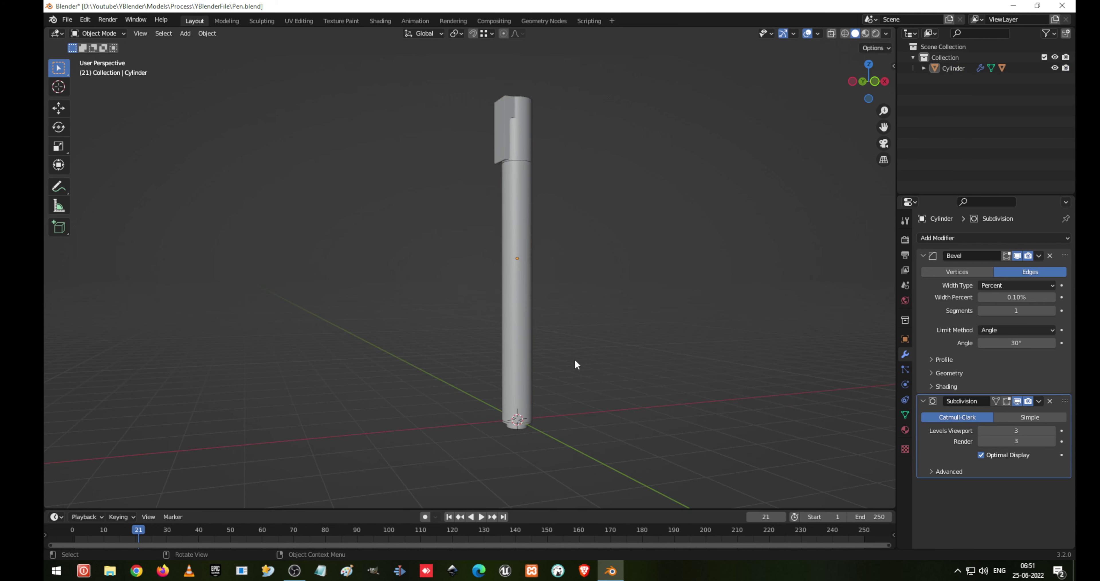
key("g")
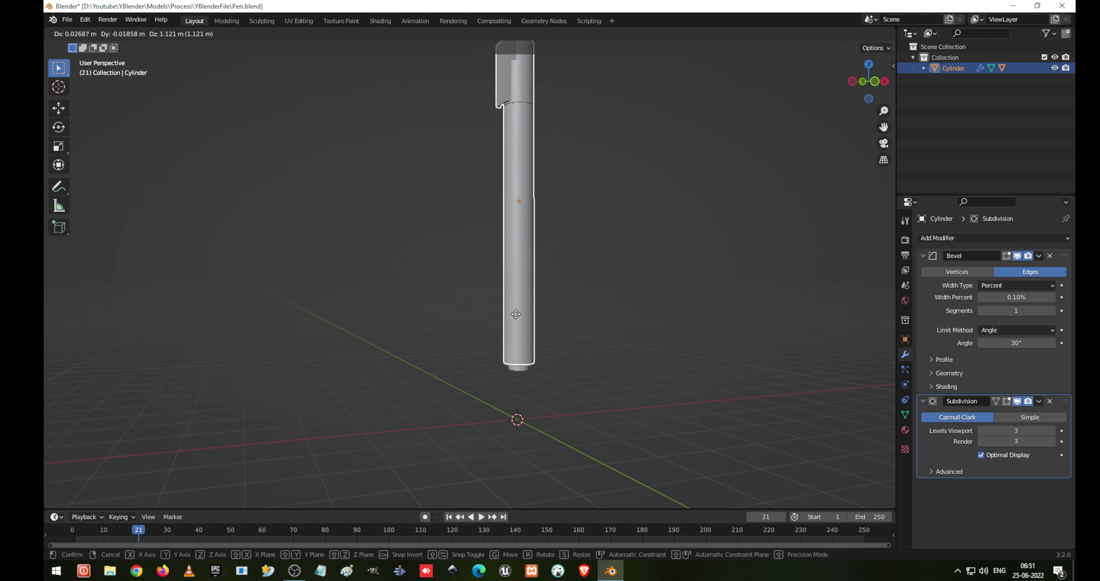
right_click(498, 299)
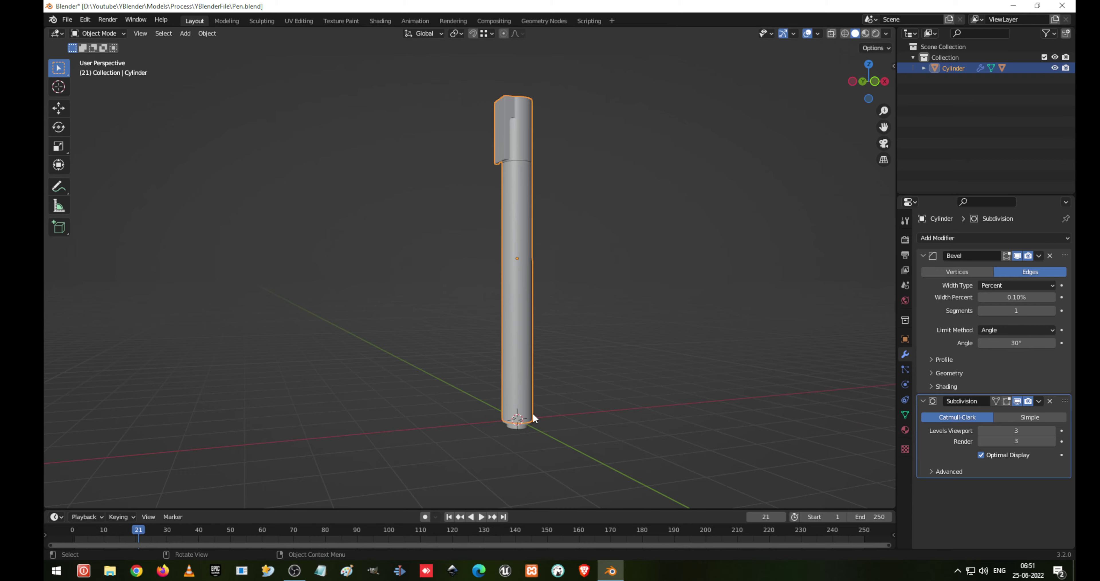
Step: Examine the finished pen from below at the stepped end piece and from the side along the body and clip
middle_click_drag(534, 416, 505, 162)
scroll(505, 161, "up", 5)
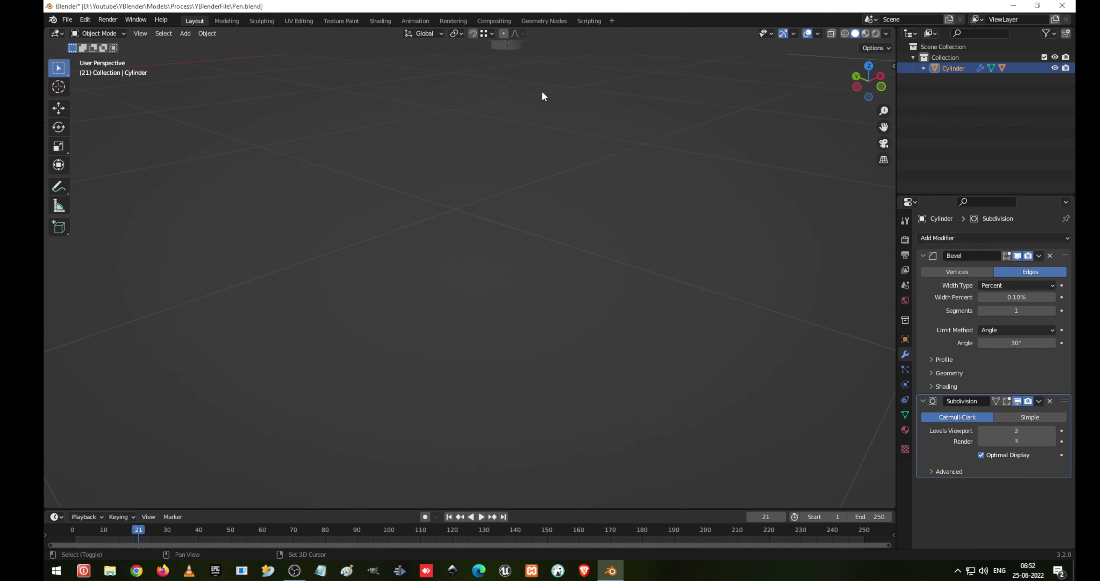
middle_click_drag(542, 91, 458, 184, "shift")
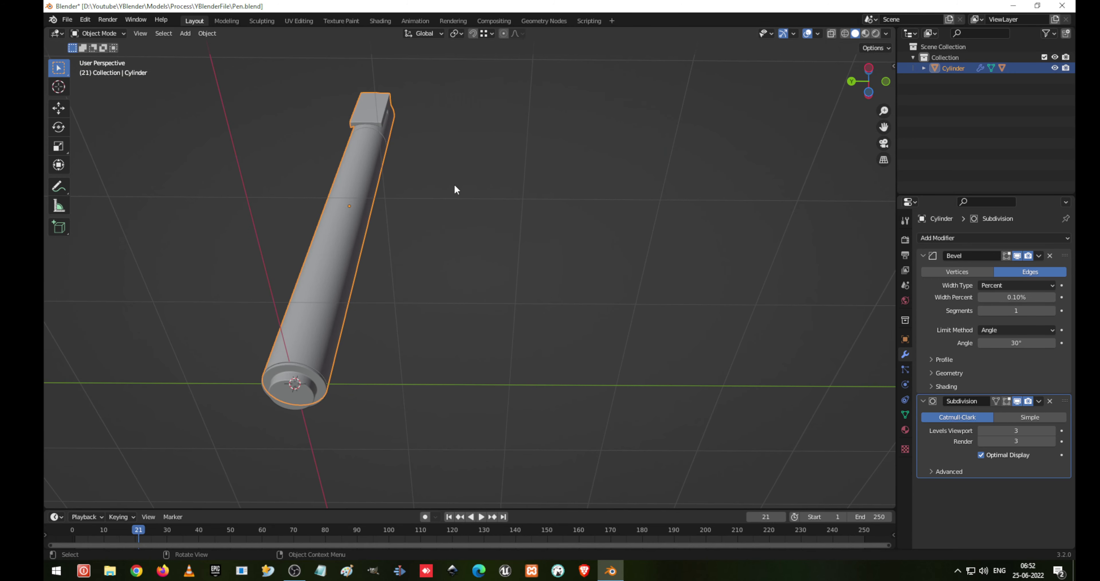
middle_click_drag(437, 199, 441, 368)
scroll(438, 280, "up", 4)
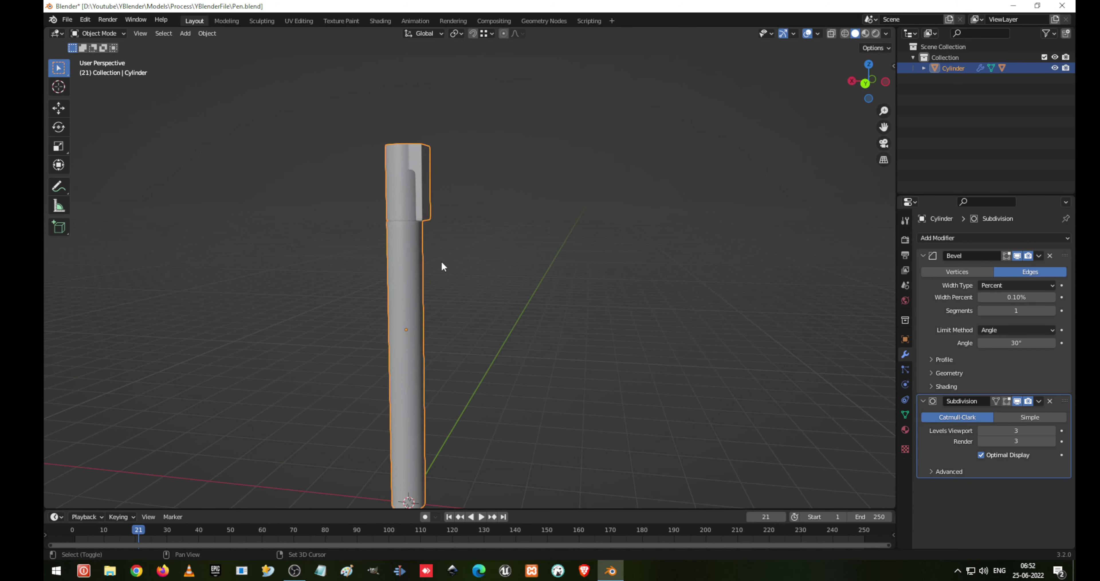
middle_click_drag(442, 266, 423, 220, "shift")
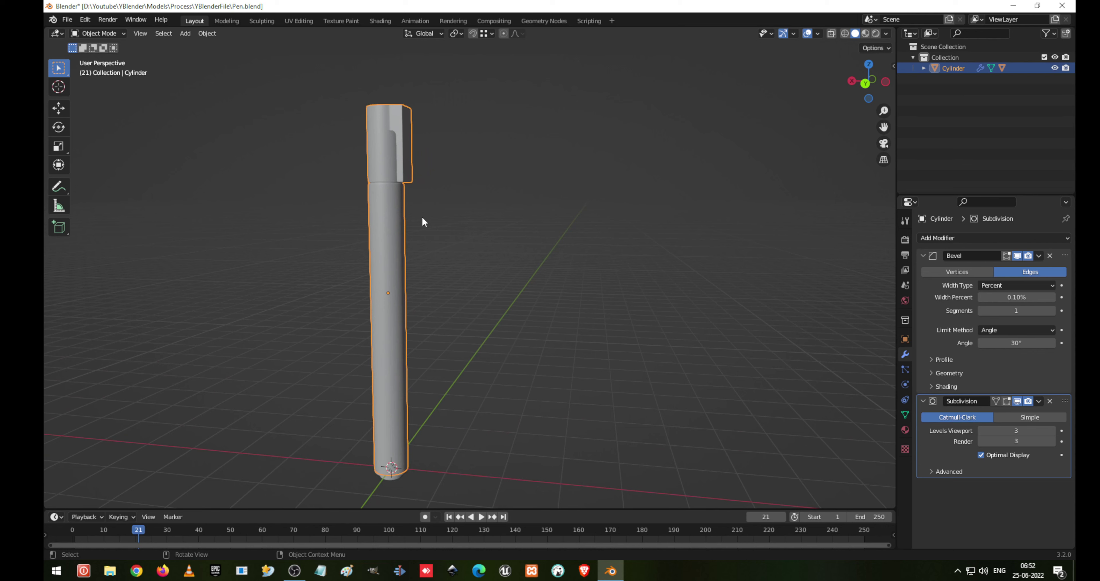
key("alt+Tab")
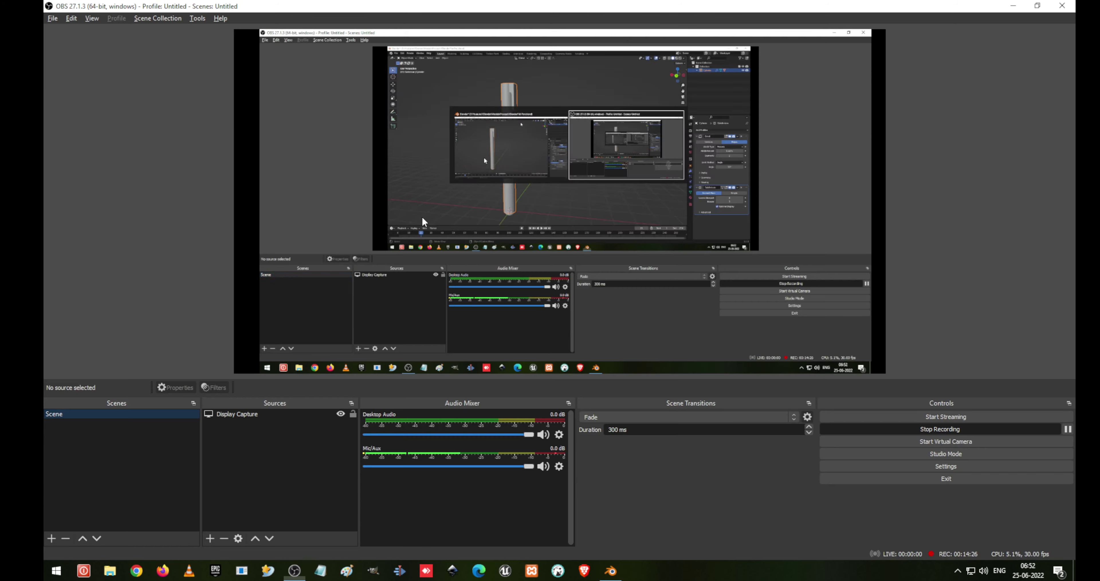